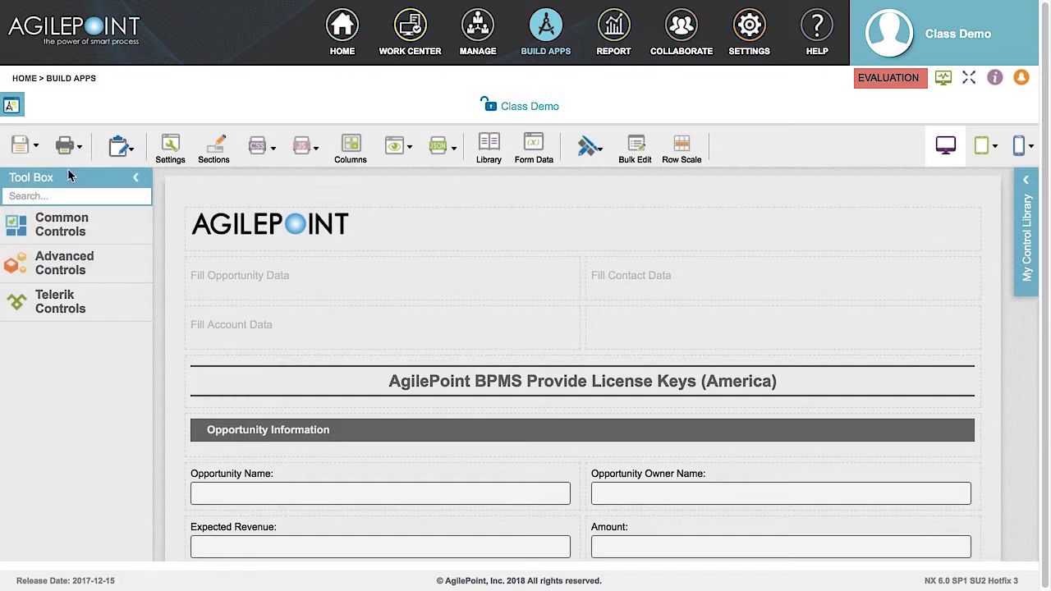
# Open the form settings and examine the available title style and title alignment options.
pyautogui.moveTo(70, 163)
pyautogui.moveTo(121, 166)
pyautogui.click(170, 150)
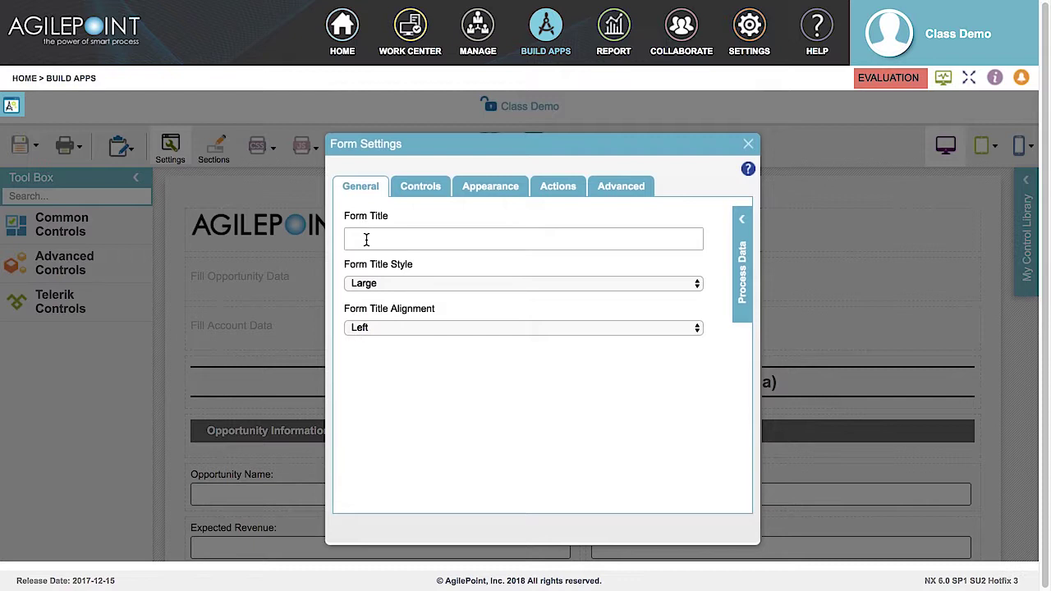
pyautogui.click(406, 283)
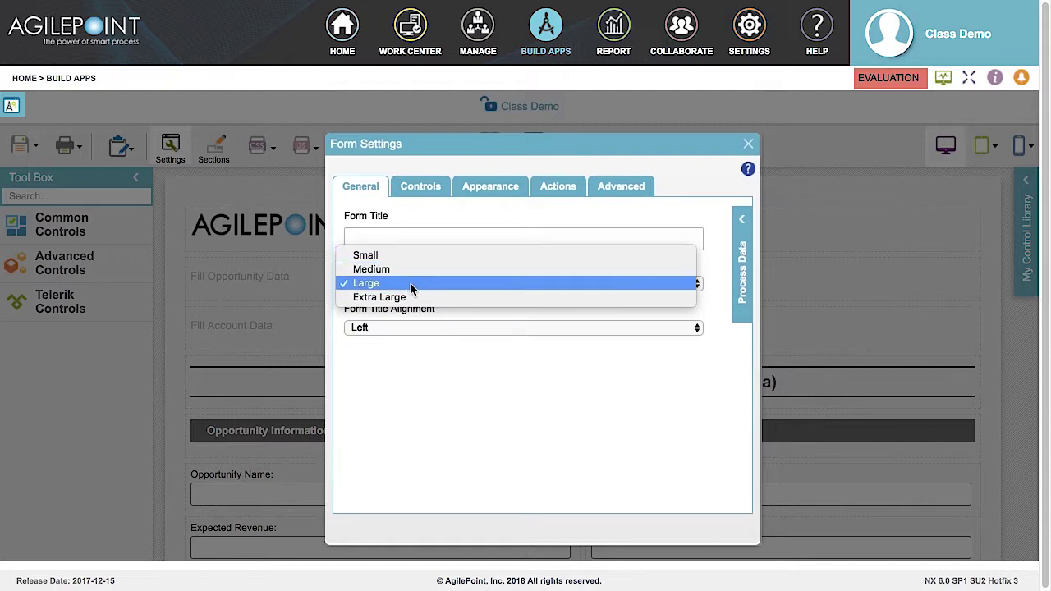
pyautogui.press('Escape')
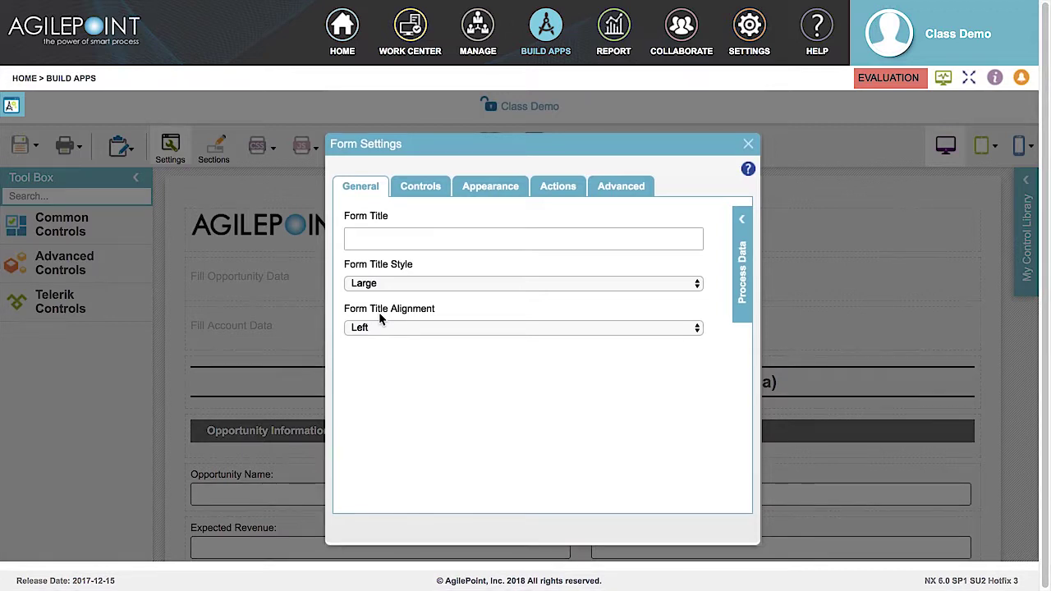
pyautogui.click(391, 328)
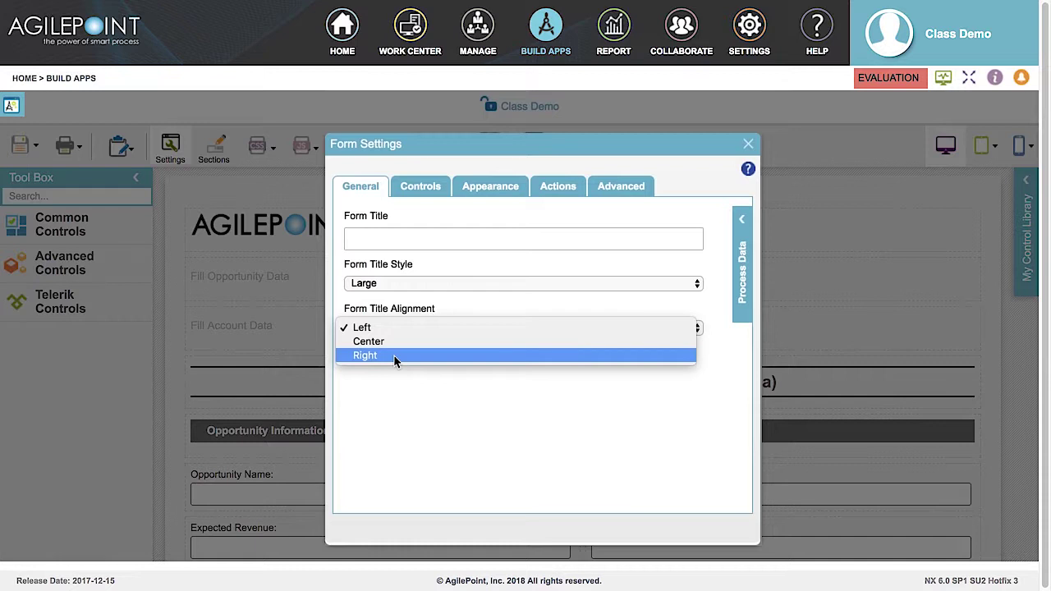
pyautogui.press('Escape')
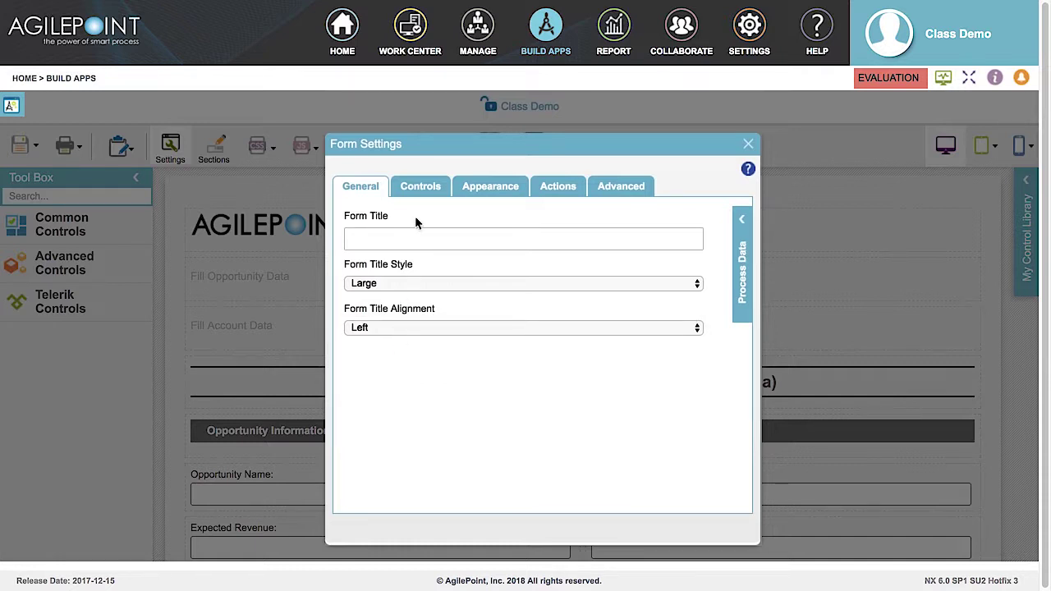
# Examine the label position and tab key orientation choices for the form's controls.
pyautogui.click(419, 191)
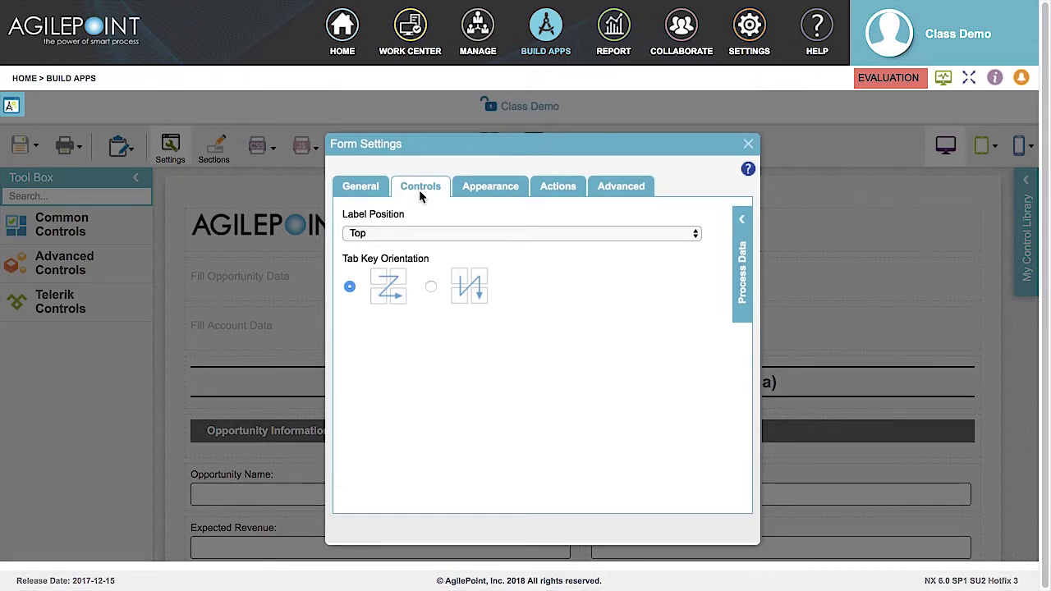
pyautogui.click(389, 236)
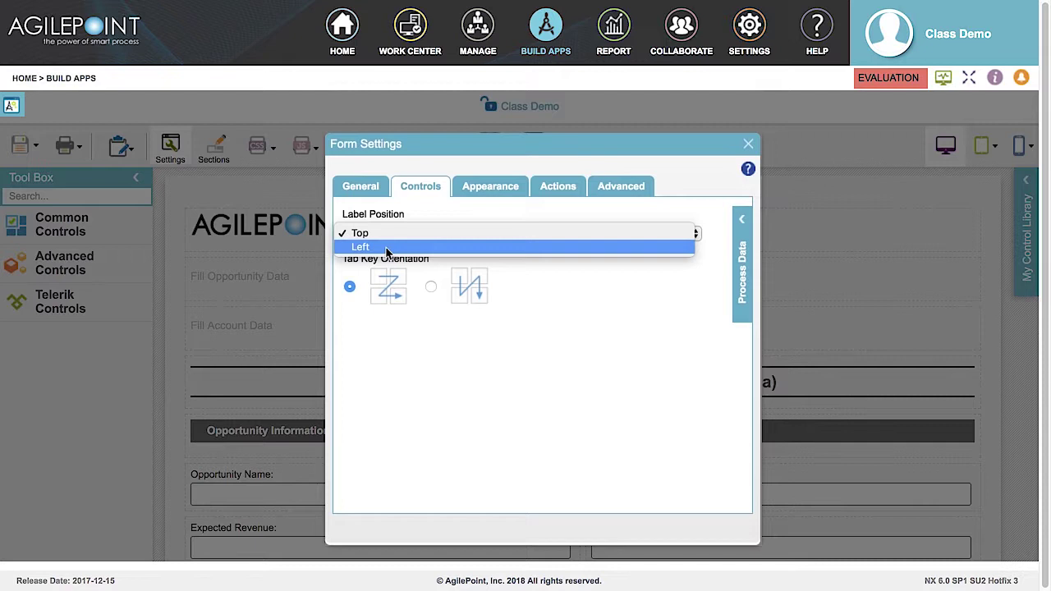
pyautogui.press('Escape')
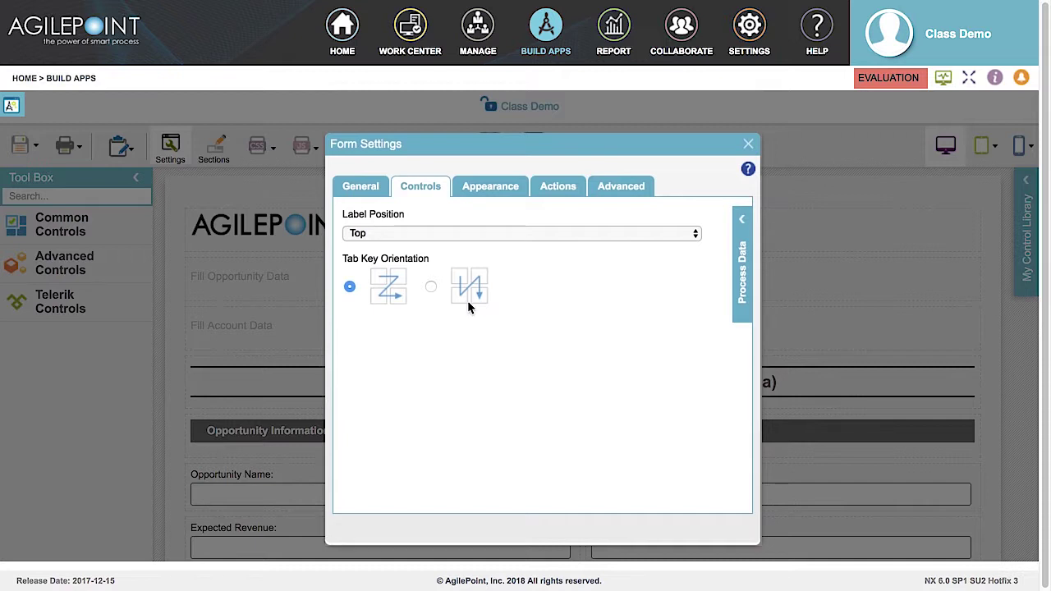
# Examine the form's appearance options for font family, font size, background color and form title color.
pyautogui.click(487, 189)
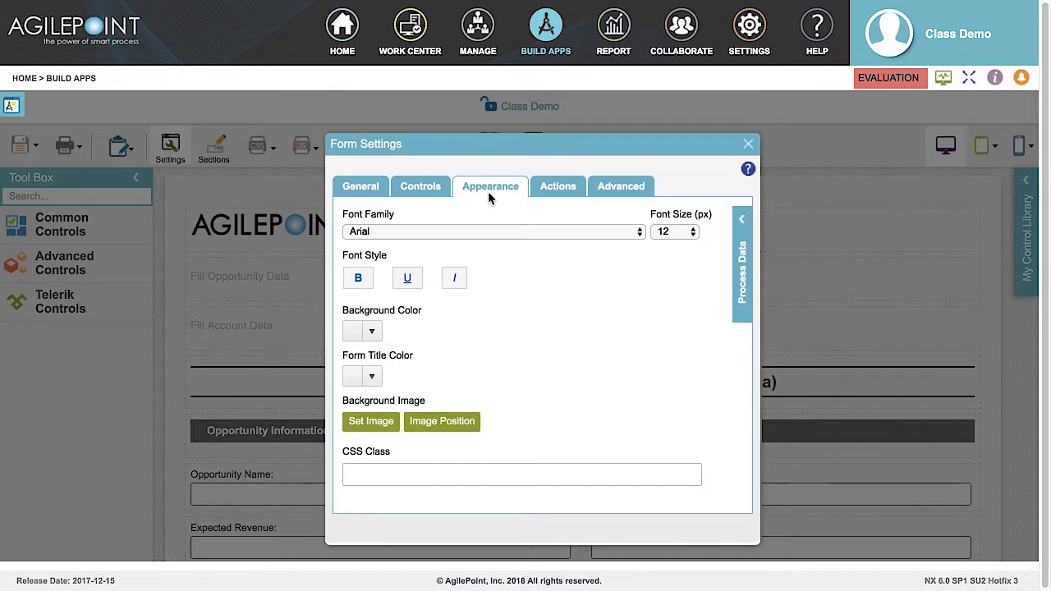
pyautogui.click(388, 231)
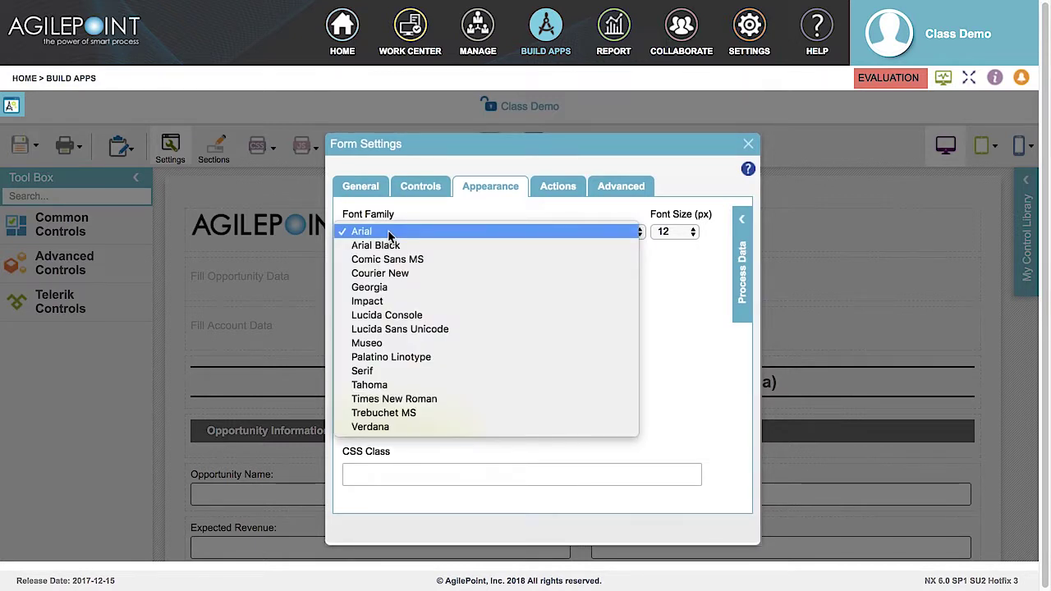
pyautogui.click(390, 233)
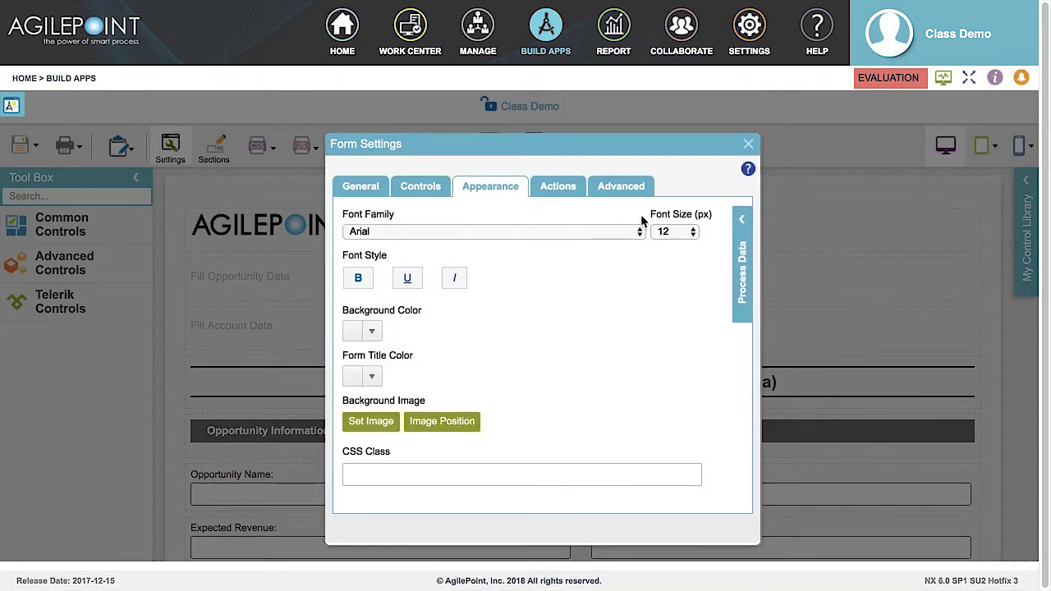
pyautogui.click(679, 236)
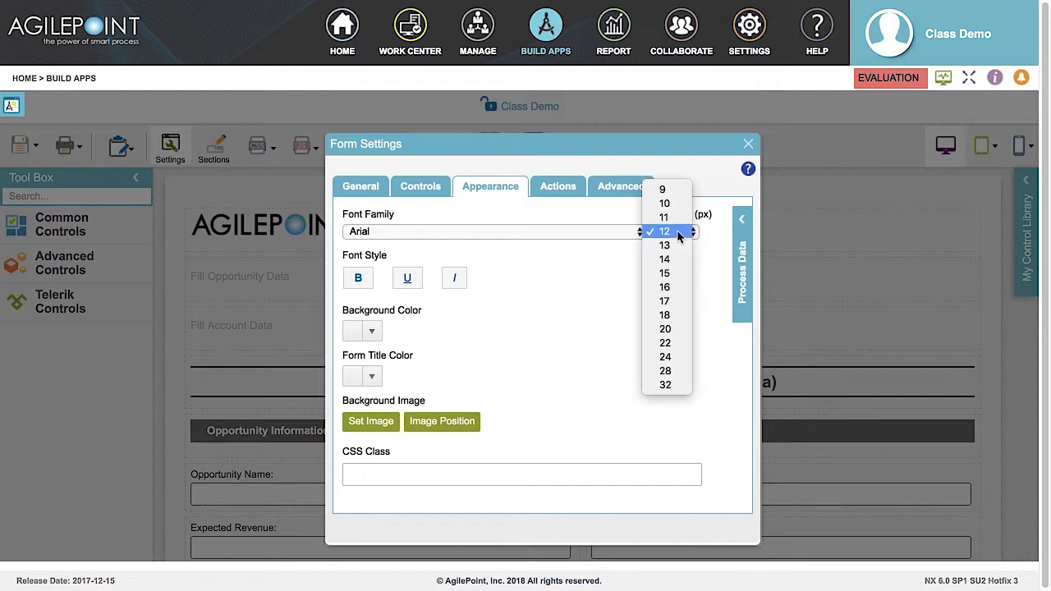
pyautogui.click(678, 236)
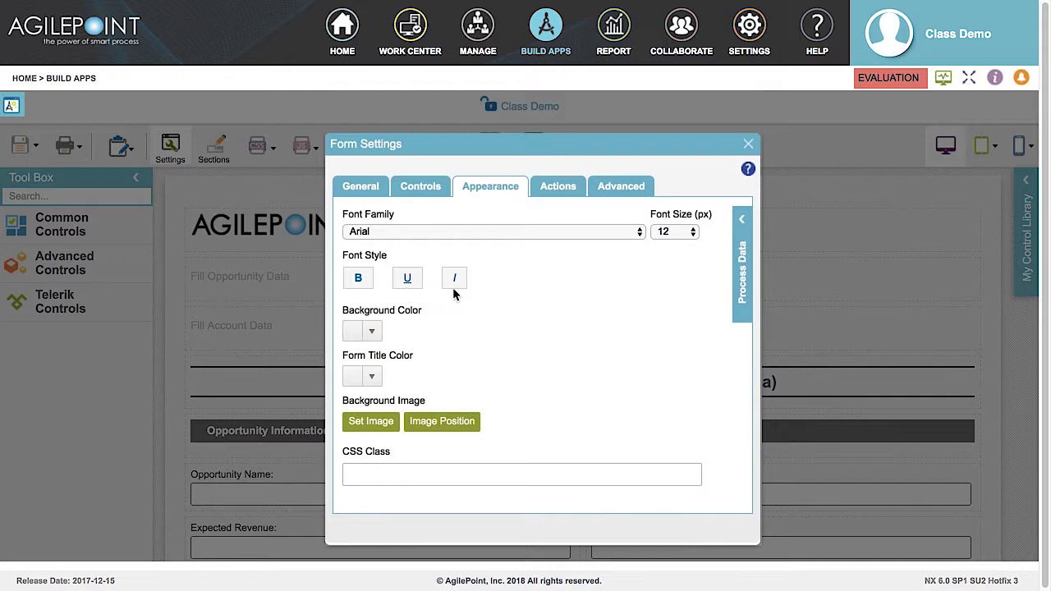
pyautogui.click(372, 333)
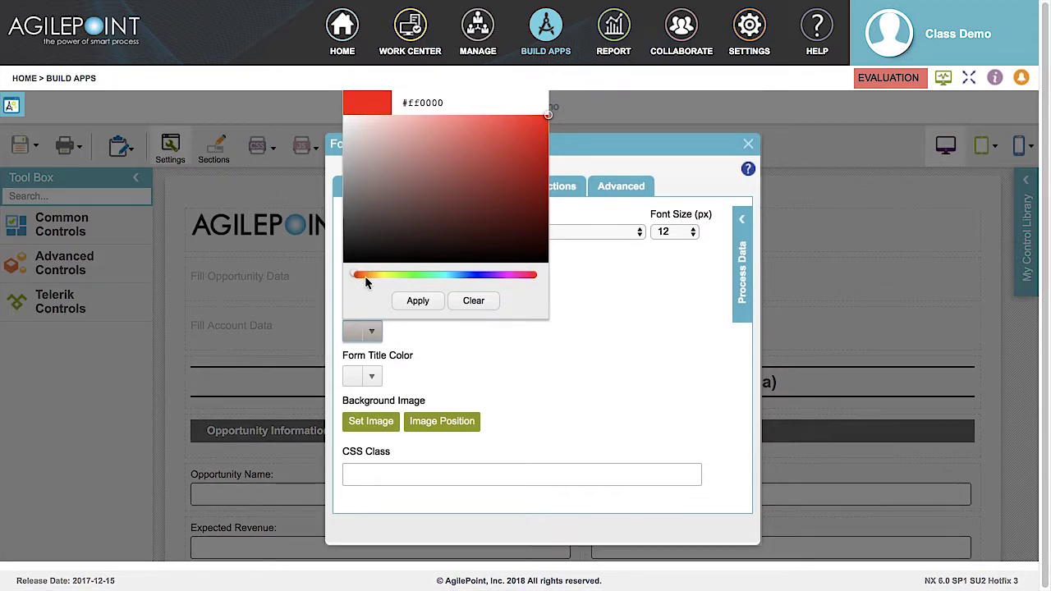
pyautogui.click(370, 335)
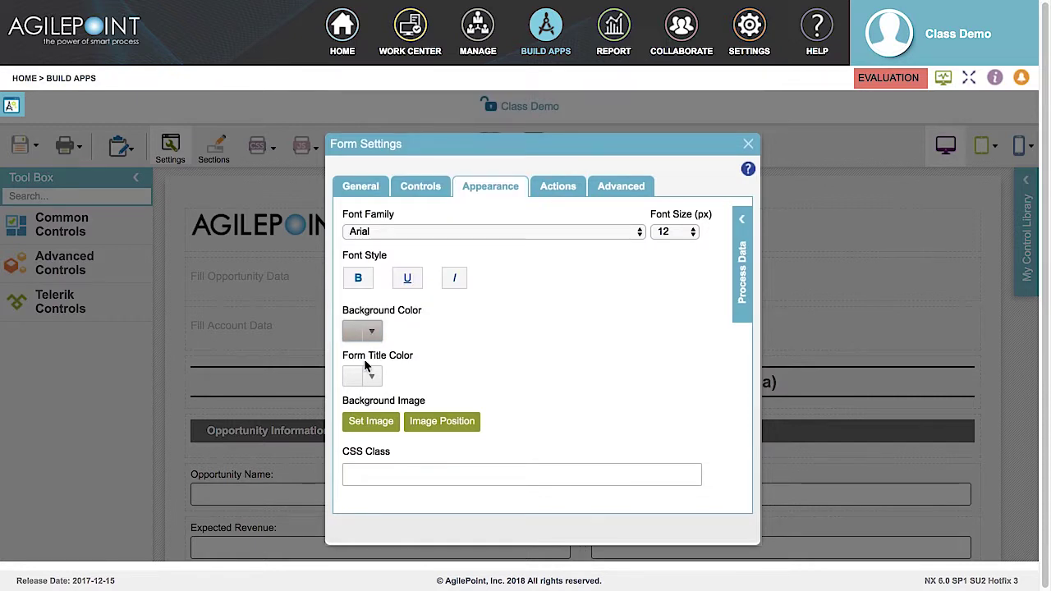
pyautogui.click(372, 378)
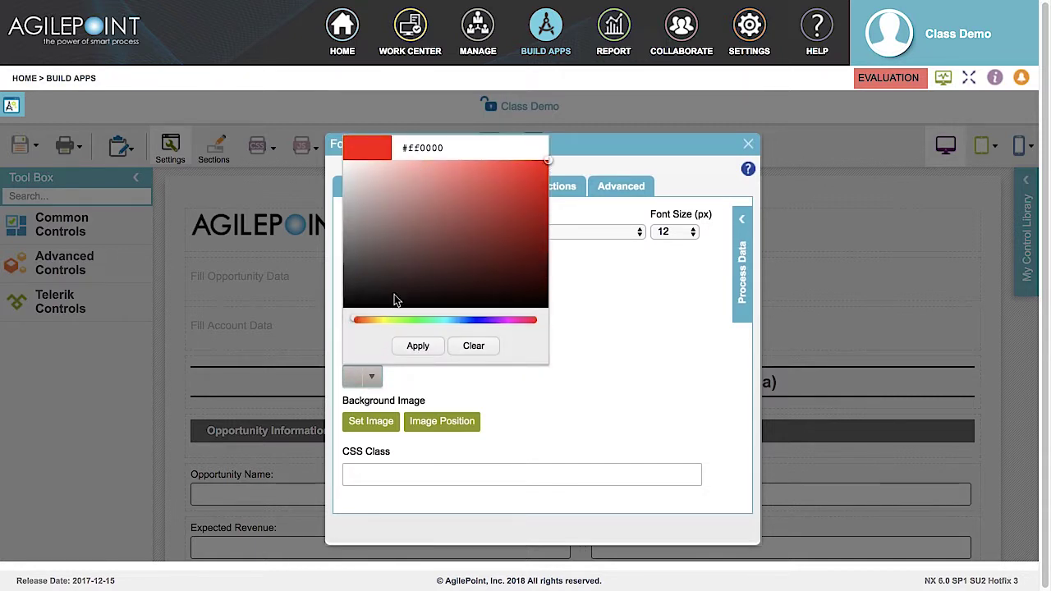
pyautogui.click(371, 378)
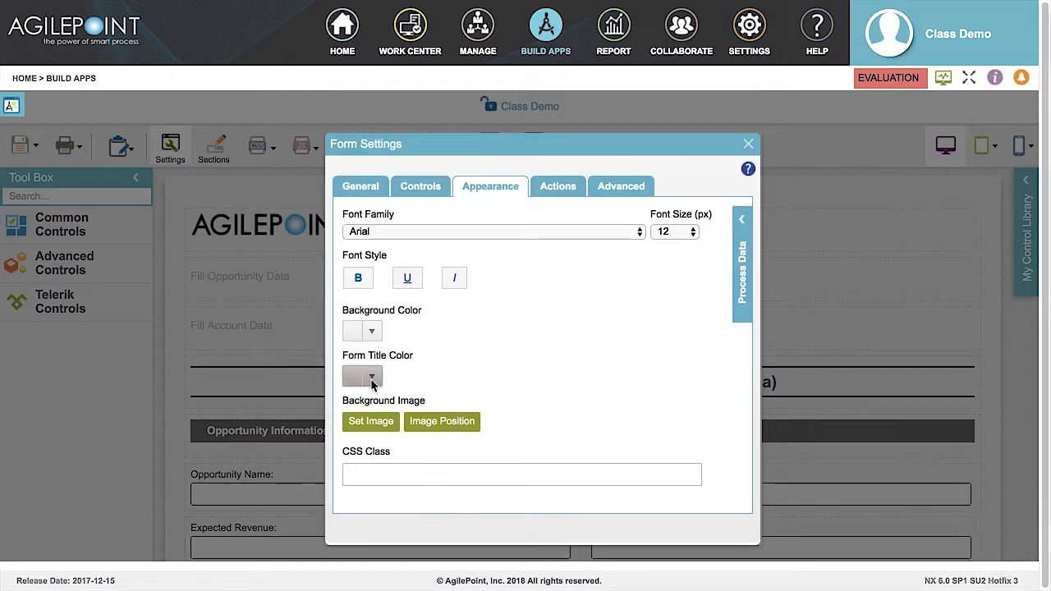
# Examine the image sources and the size, repeat and position options for the form's background image.
pyautogui.click(370, 423)
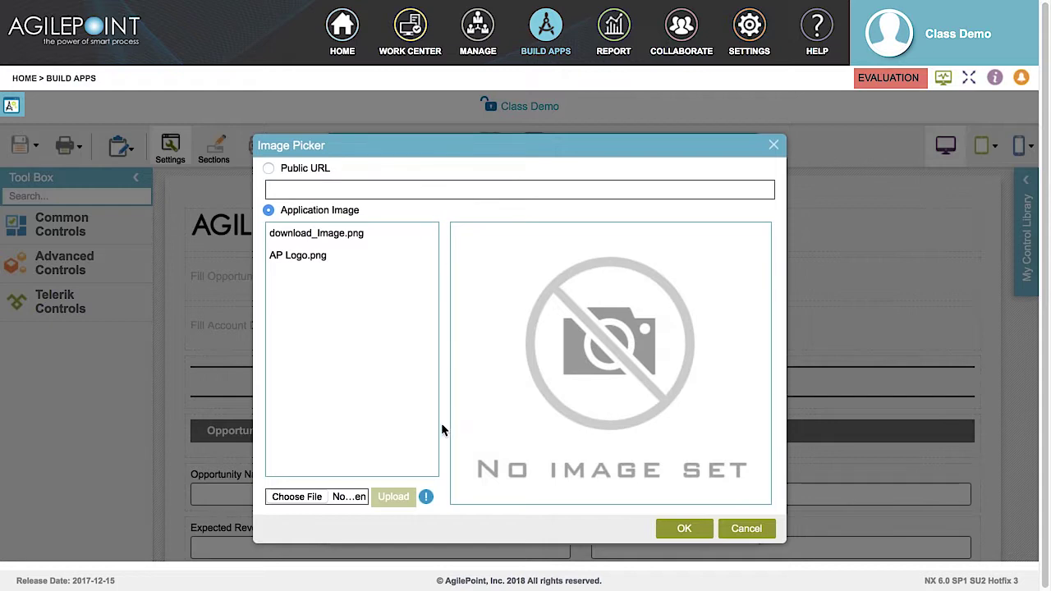
pyautogui.press('Escape')
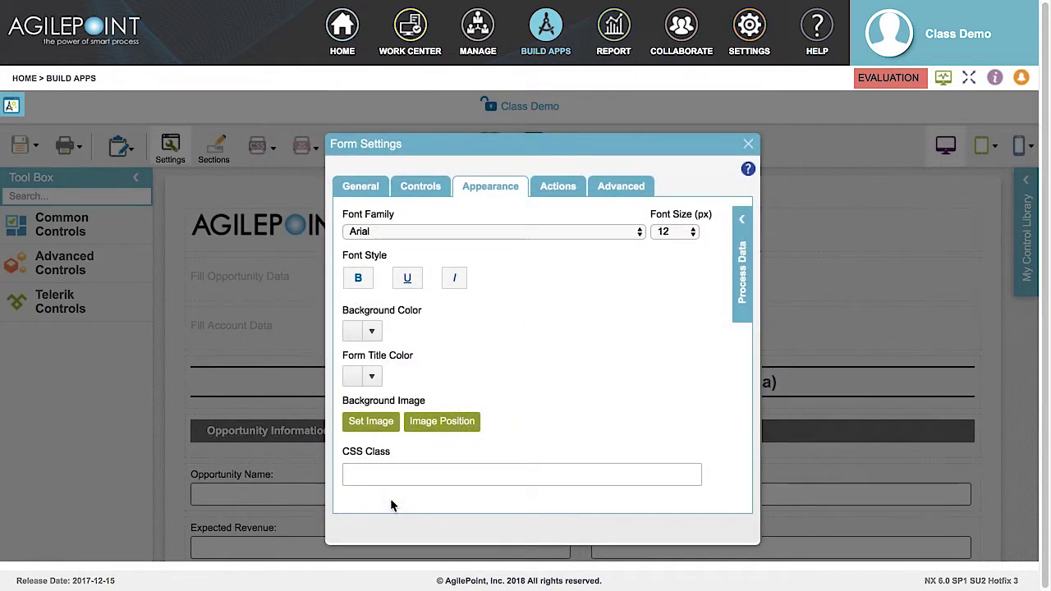
pyautogui.click(441, 422)
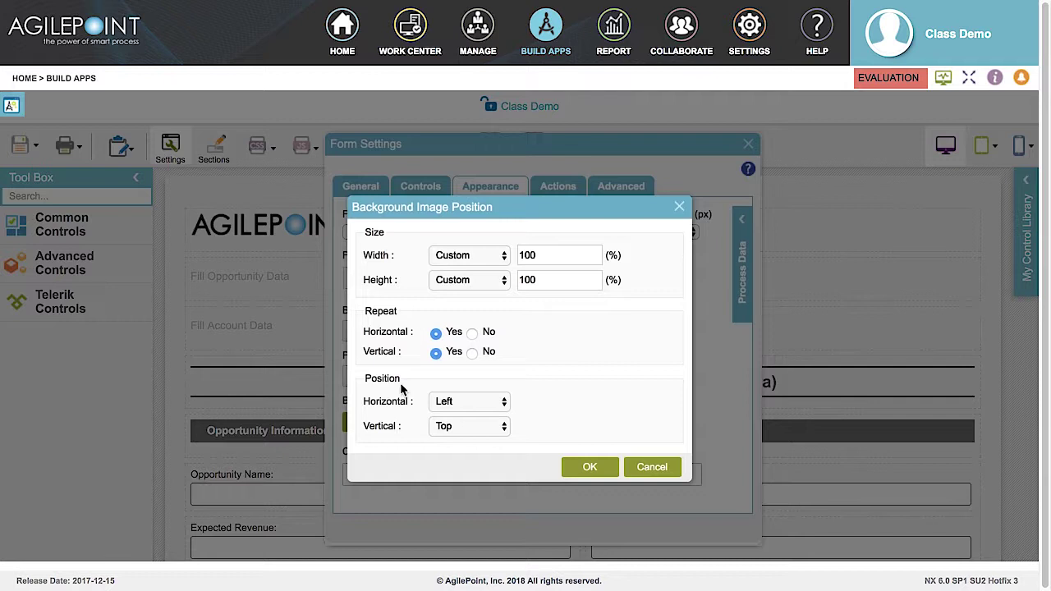
pyautogui.press('Escape')
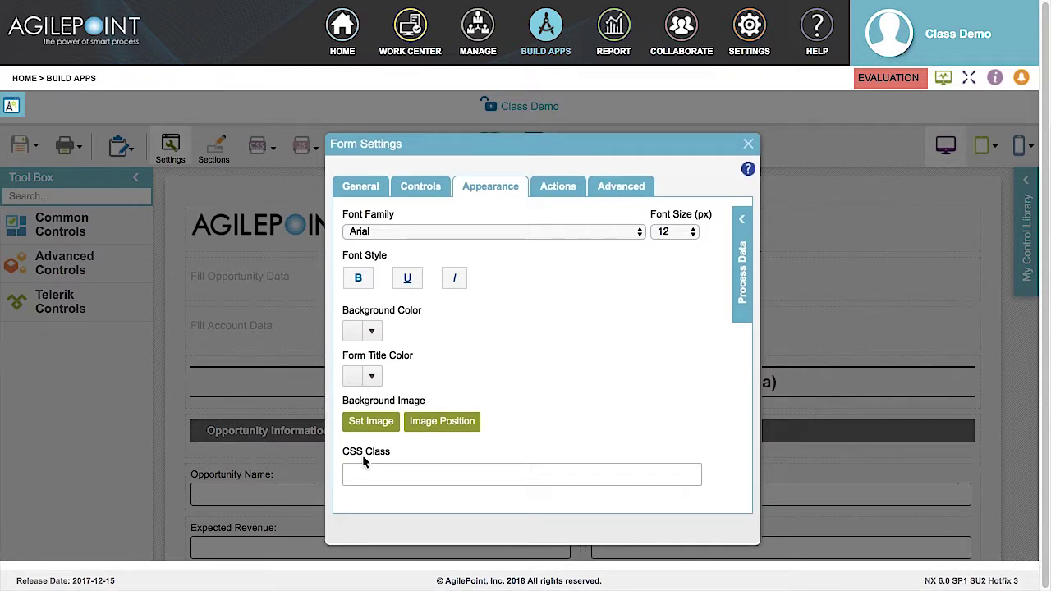
# Try showing the form's Save action button and hiding its Cancel button, reverting each change.
pyautogui.click(558, 188)
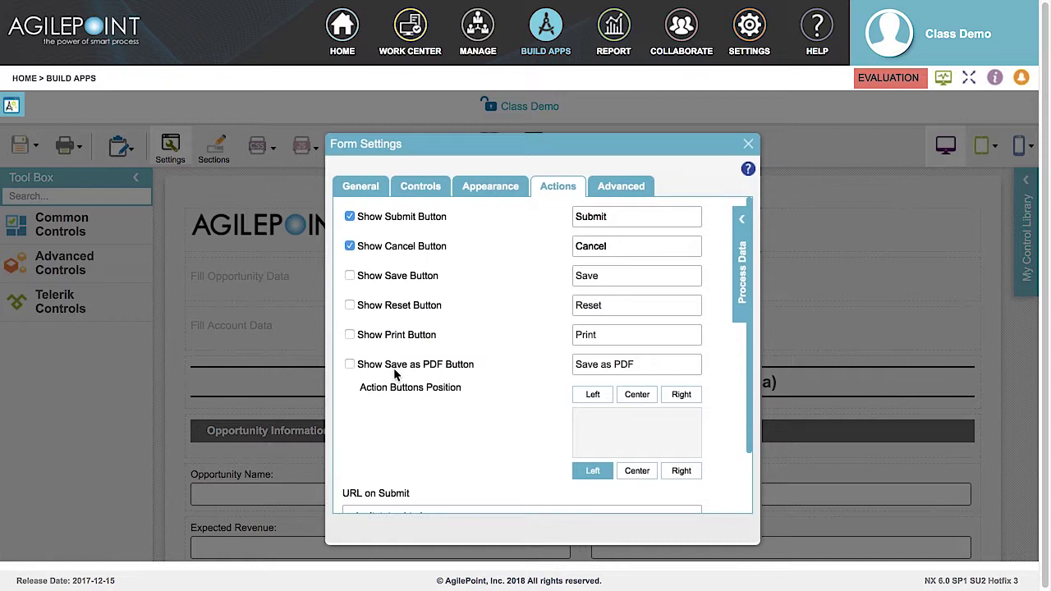
pyautogui.click(350, 276)
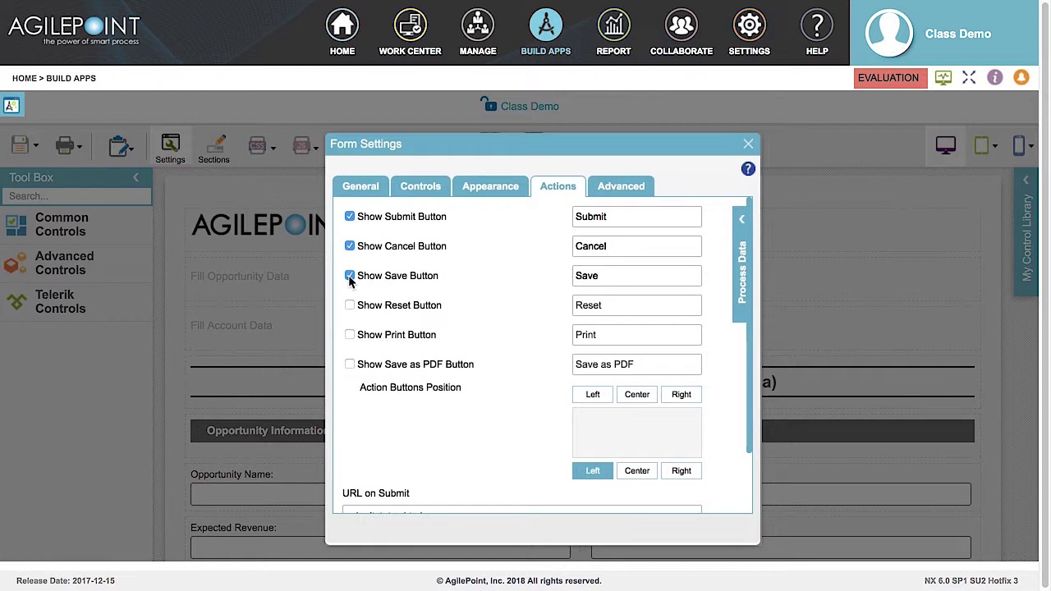
pyautogui.click(350, 276)
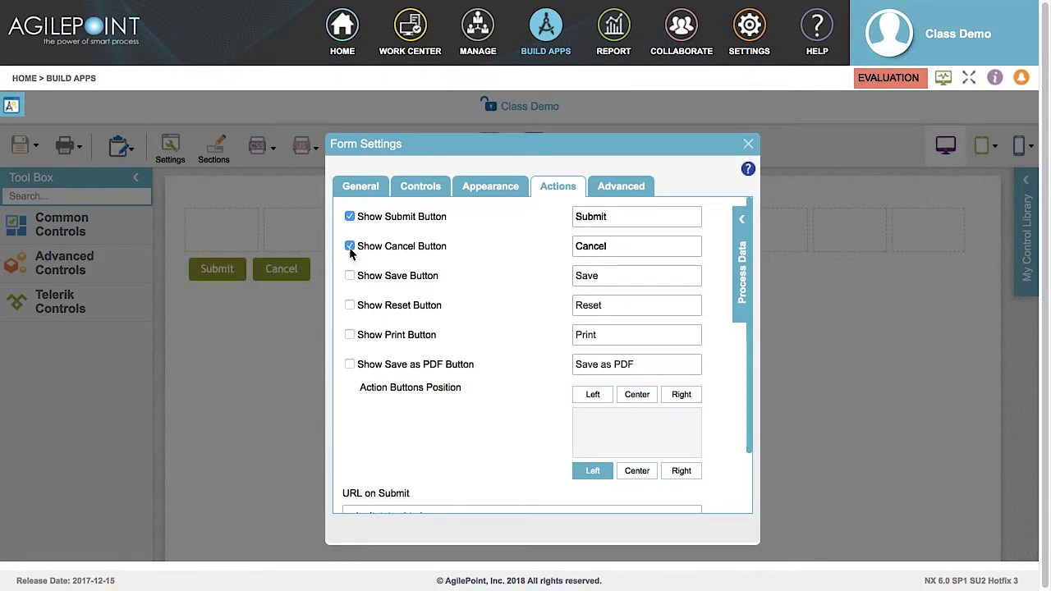
pyautogui.click(350, 248)
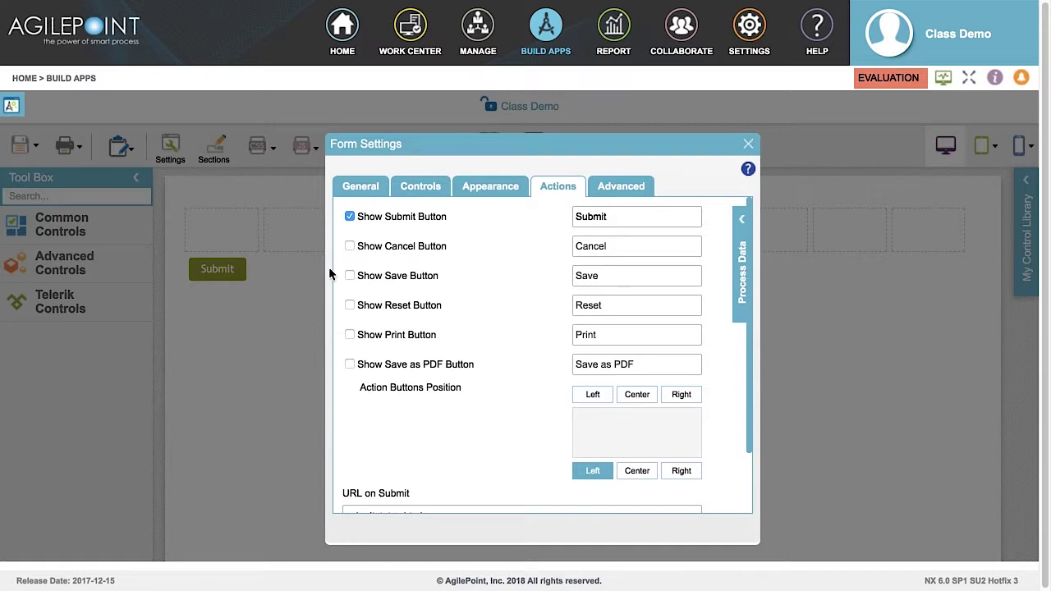
pyautogui.click(350, 247)
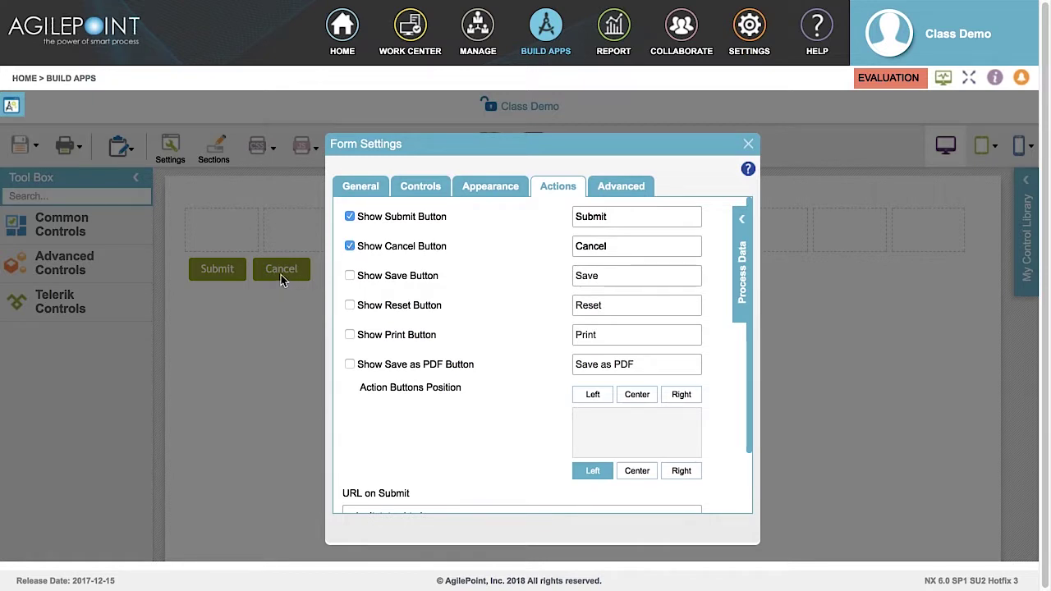
# Try relabeling the Submit action button as "Return" and look over the submit and cancel URL fields.
pyautogui.doubleClick(610, 216)
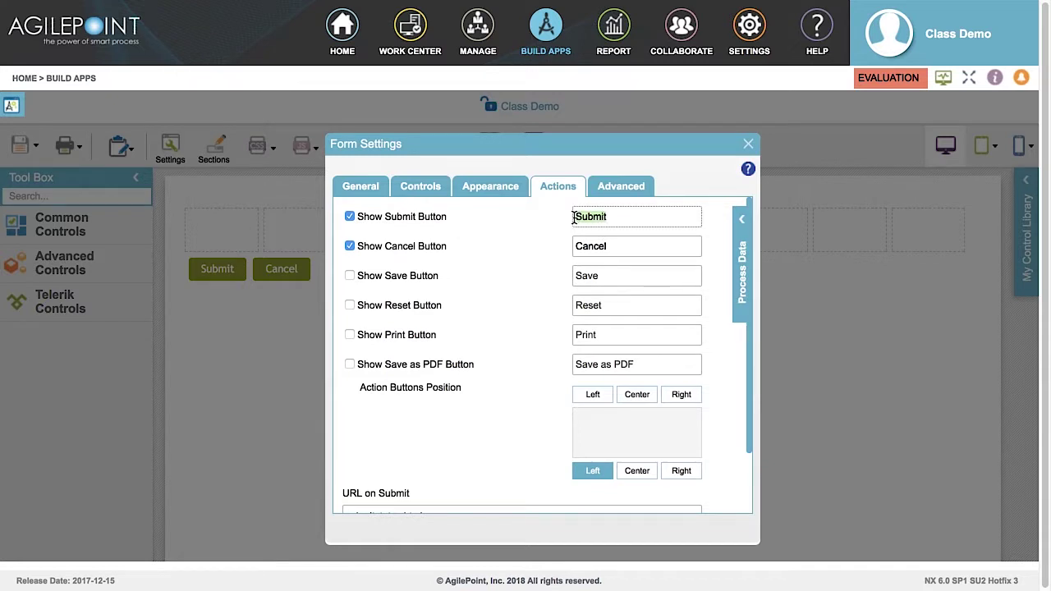
pyautogui.press('BackSpace')
pyautogui.write('Return')
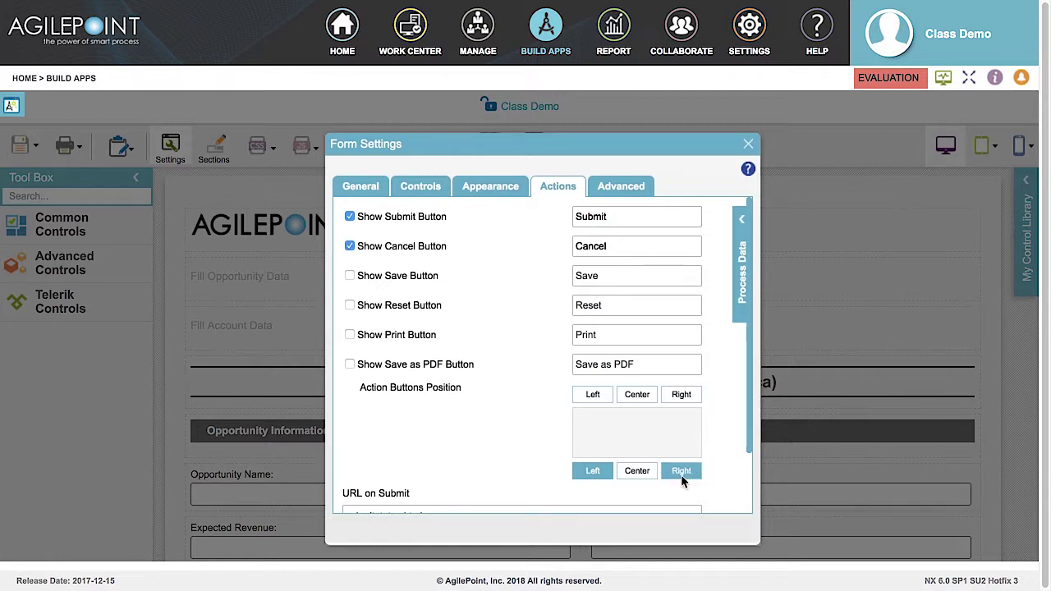
pyautogui.scroll(-3, 743, 474)
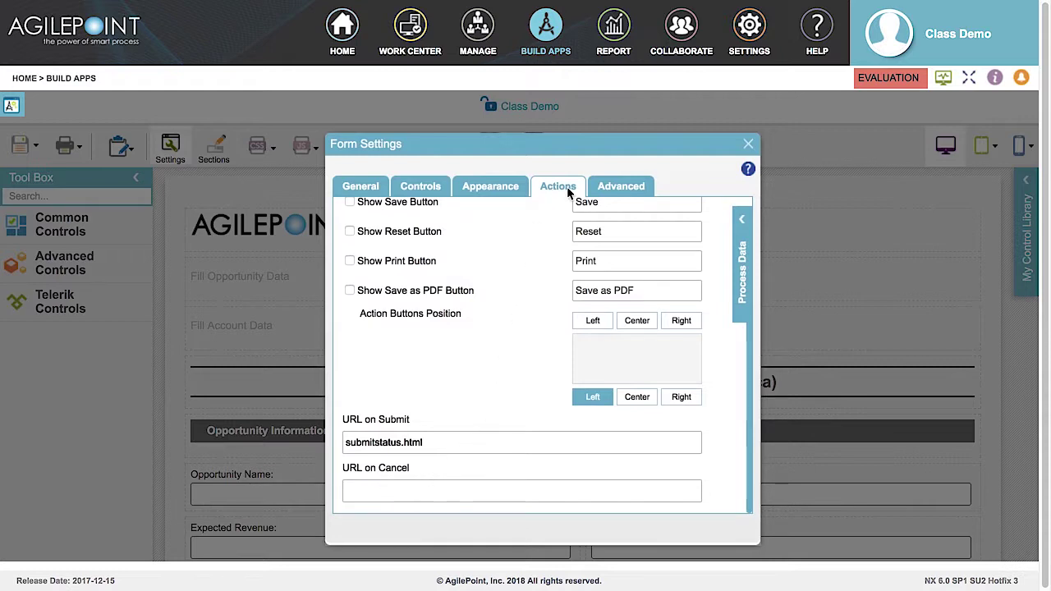
# In the advanced form settings, enable multiple languages on the form and allow the user to switch form language.
pyautogui.click(615, 192)
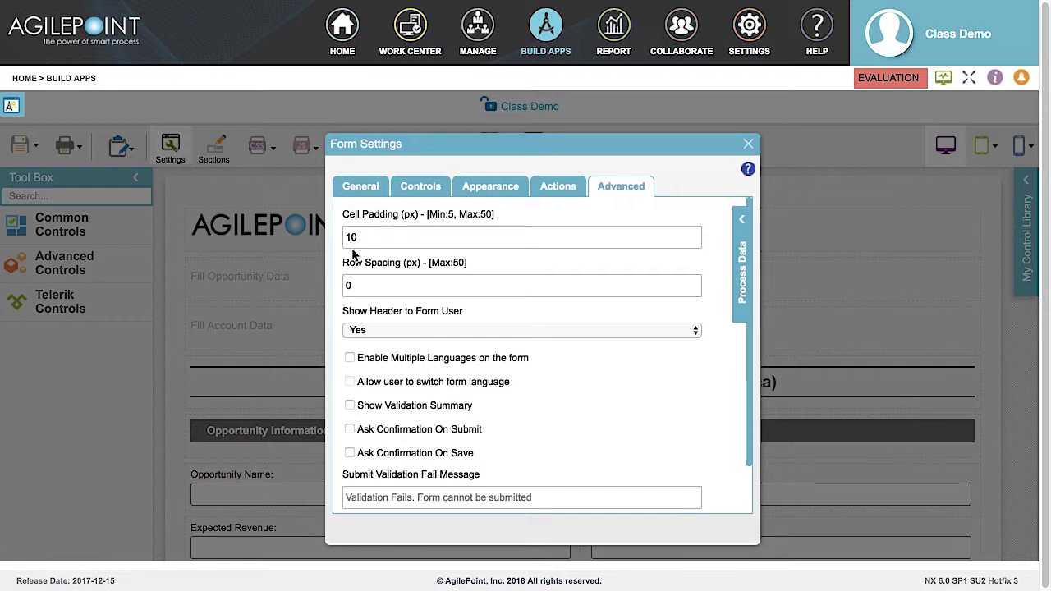
pyautogui.click(383, 328)
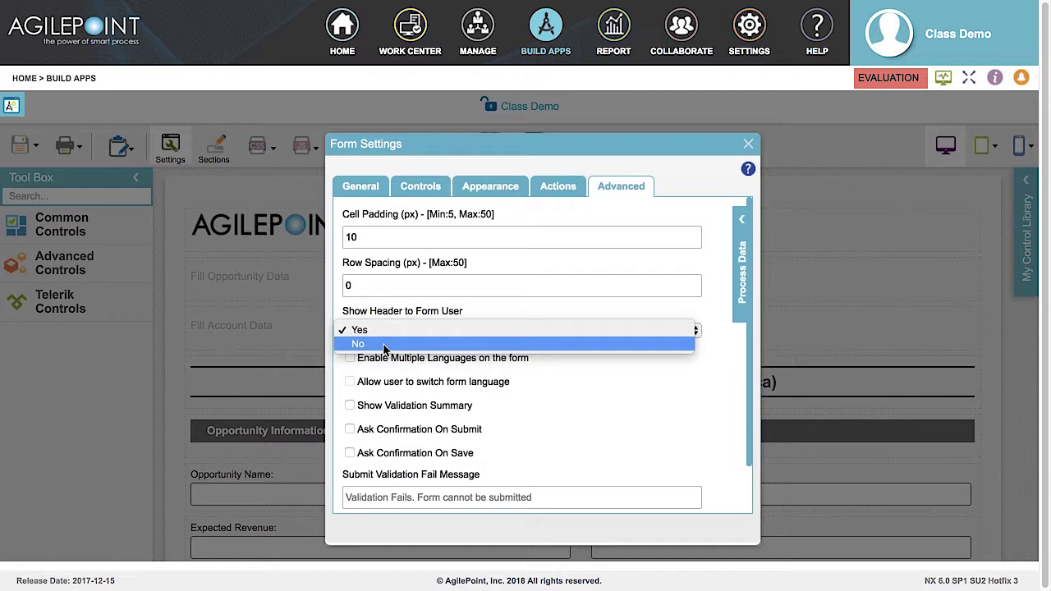
pyautogui.press('Escape')
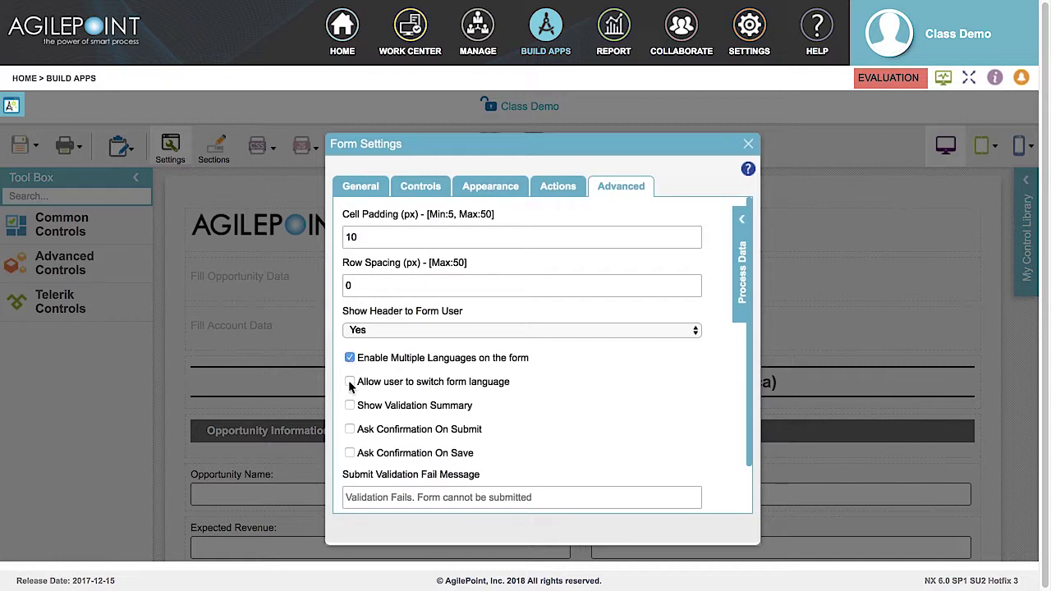
pyautogui.click(350, 383)
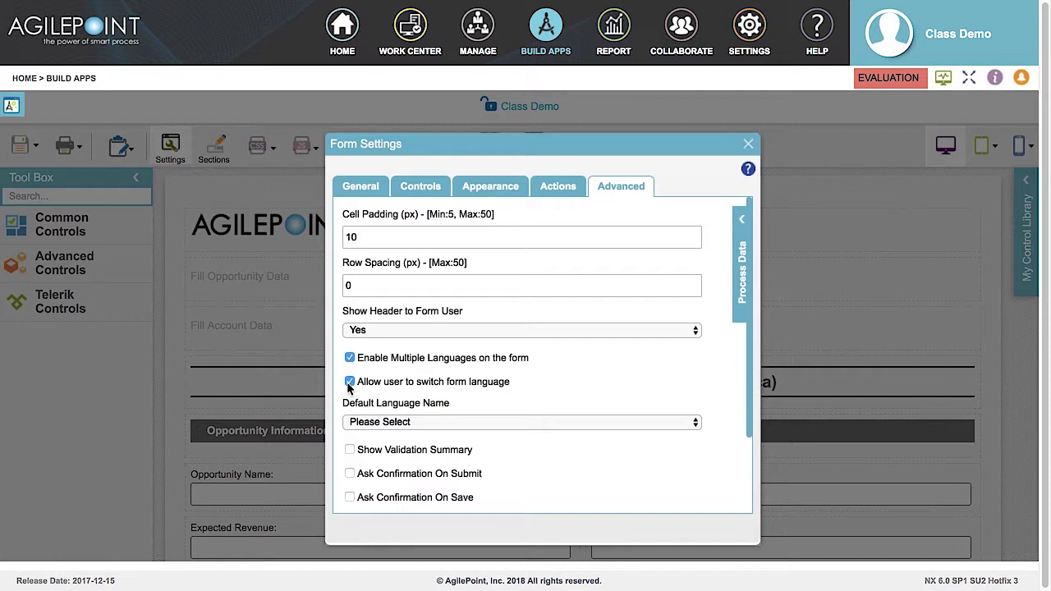
pyautogui.click(415, 423)
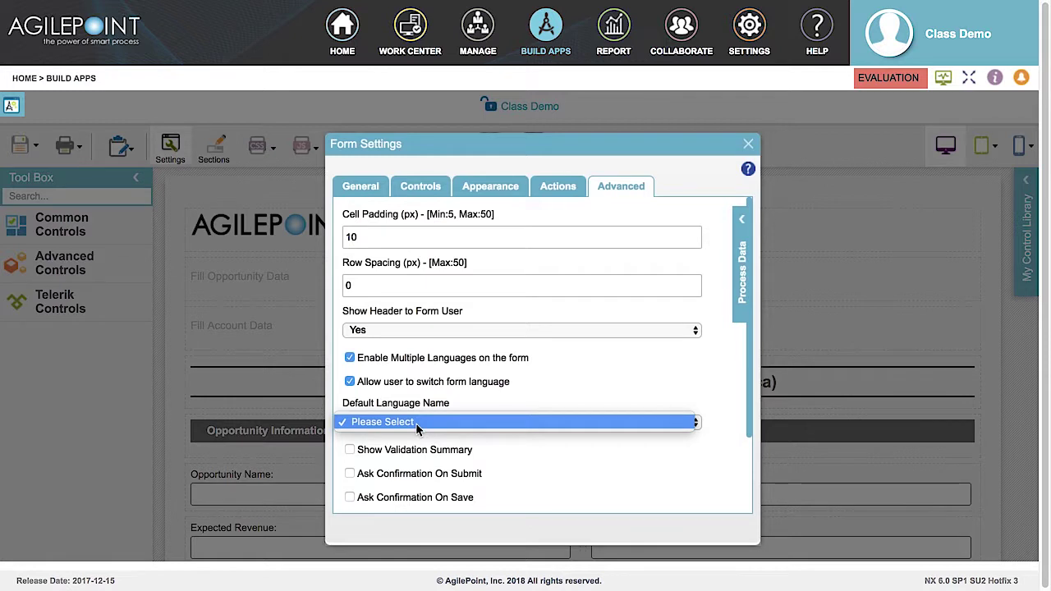
pyautogui.click(416, 423)
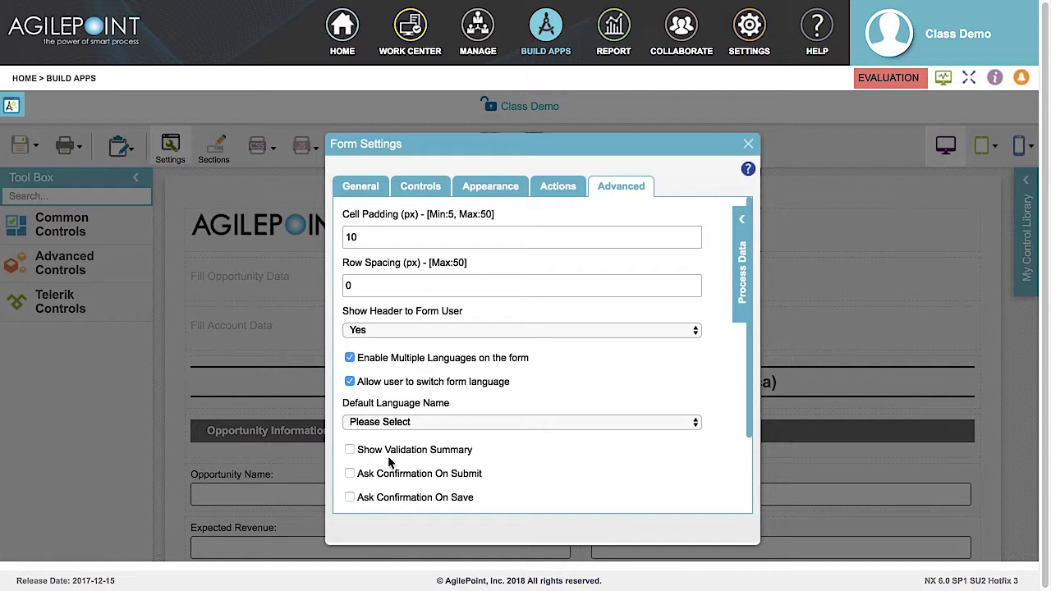
# Try enabling the validation summary and the confirmations on submit and on save, reverting each option.
pyautogui.click(350, 450)
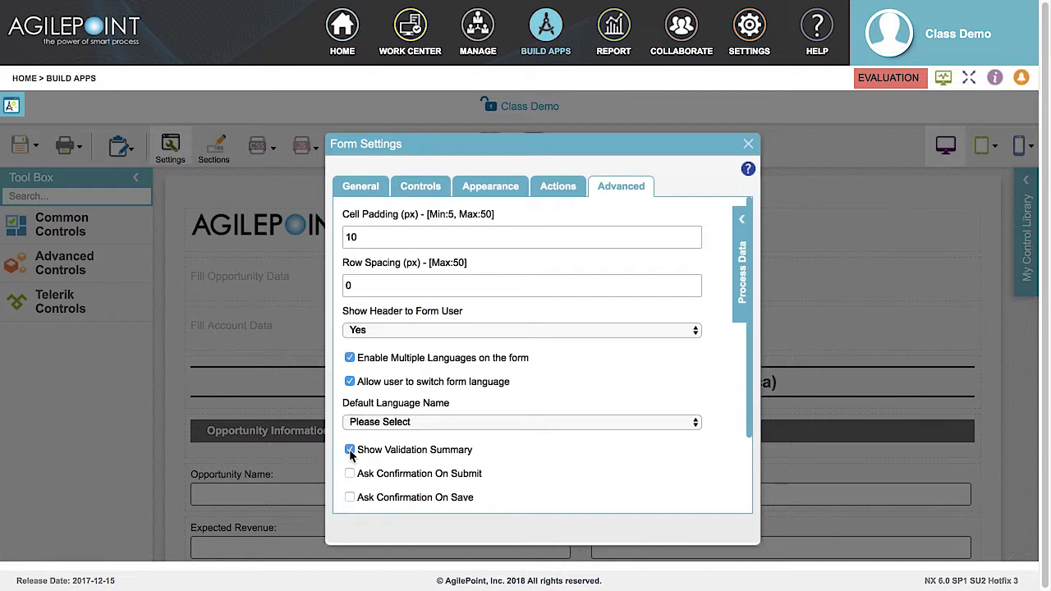
pyautogui.click(350, 450)
pyautogui.scroll(-3, 691, 460)
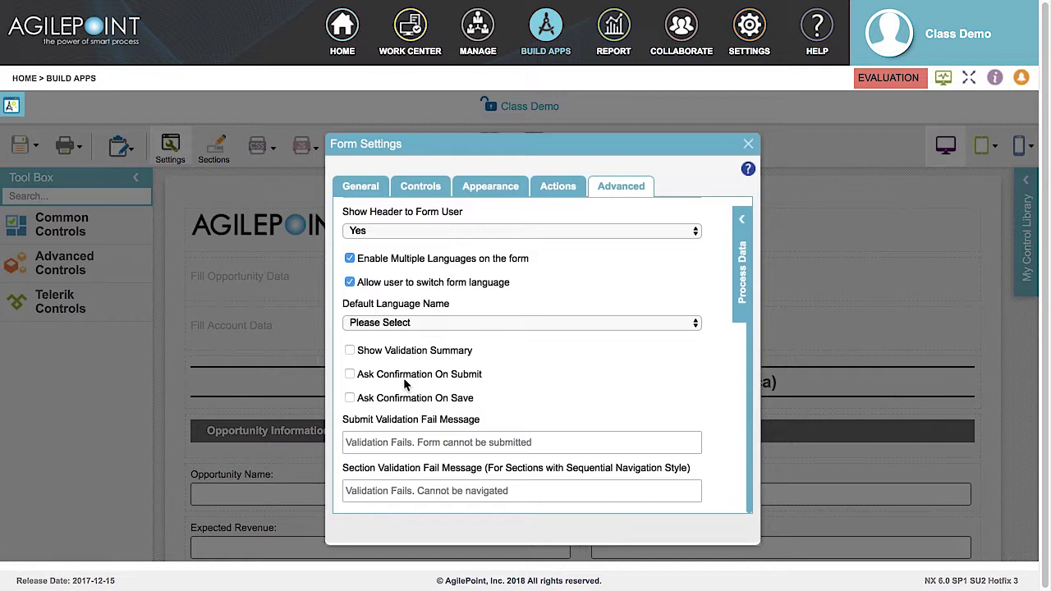
pyautogui.click(350, 375)
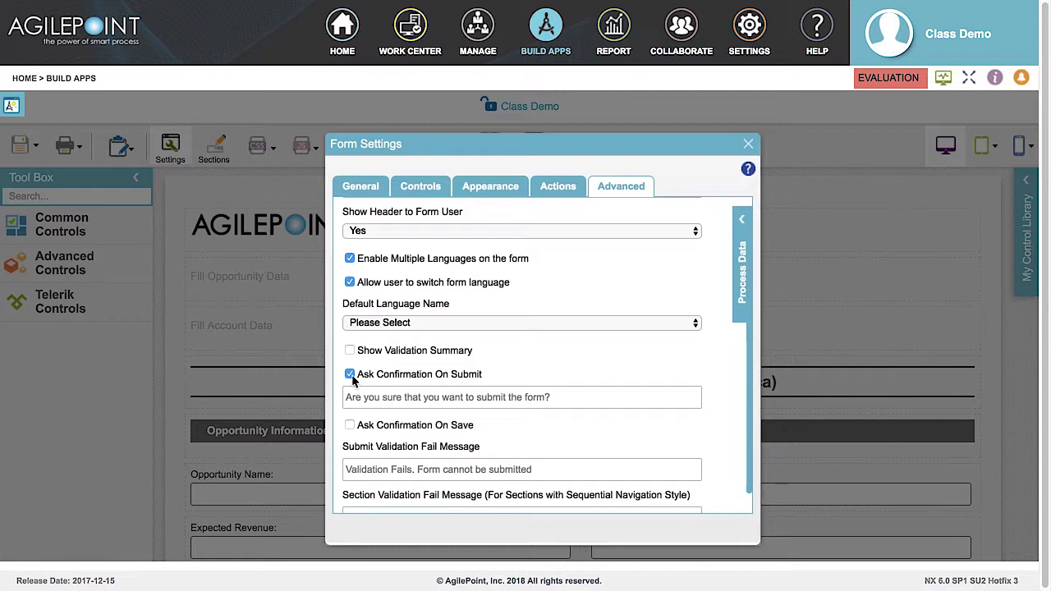
pyautogui.click(351, 376)
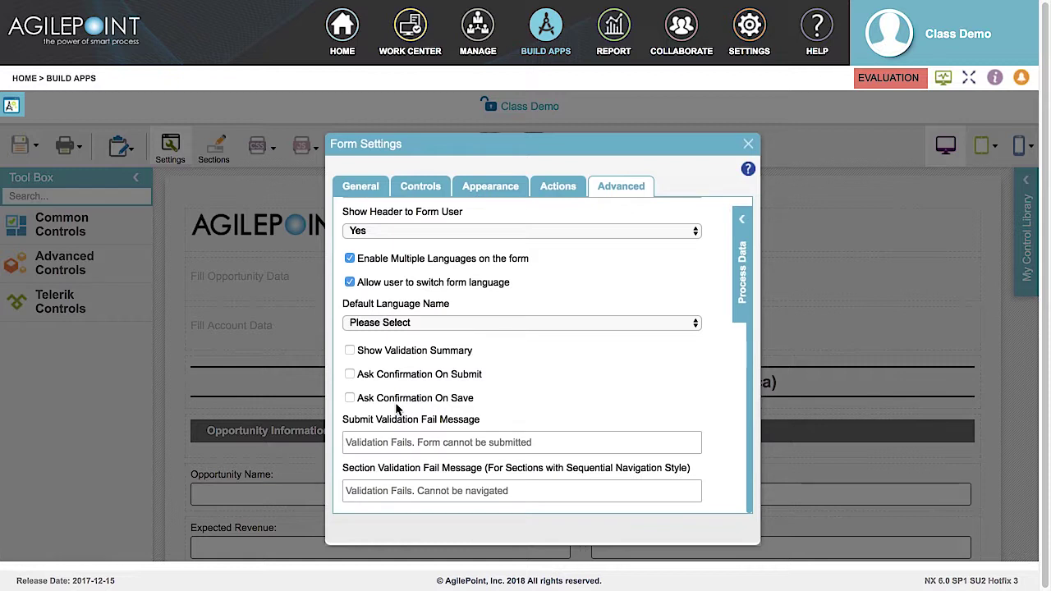
pyautogui.click(350, 398)
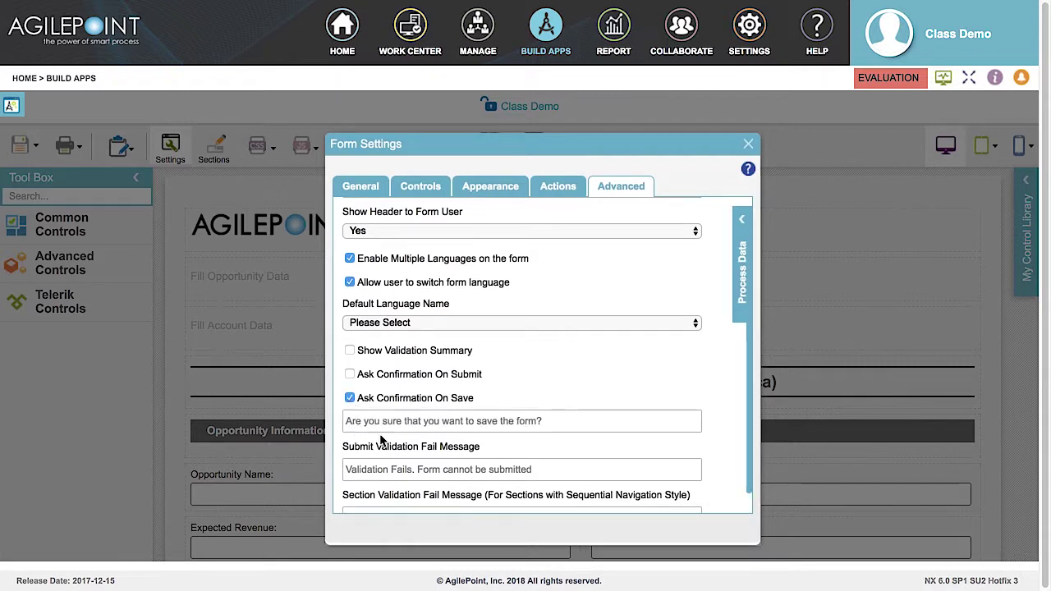
pyautogui.click(349, 398)
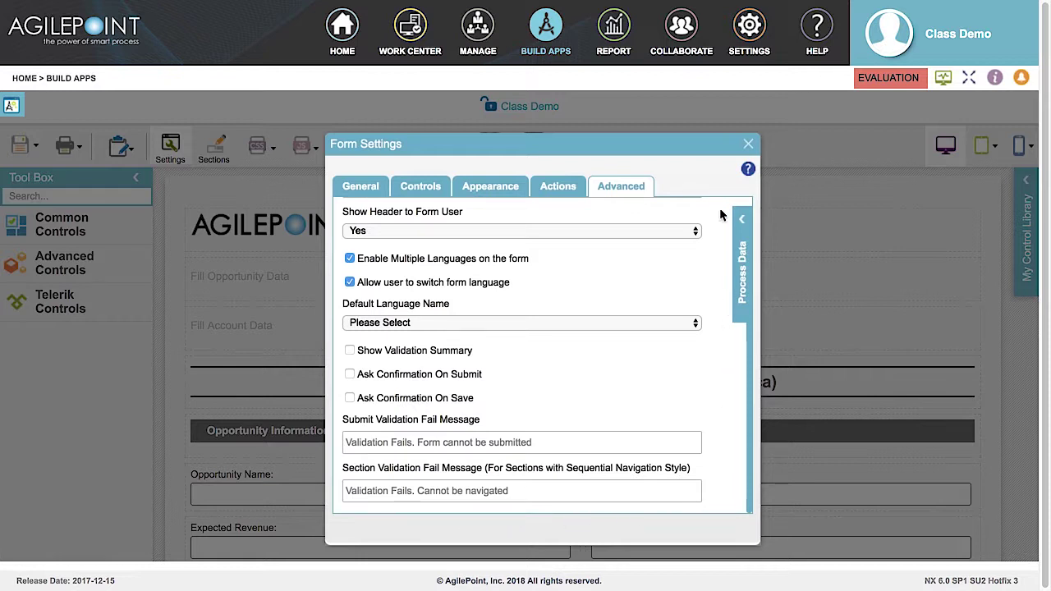
# Close the form settings and add two form sections titled "Section 2" and "Section 3".
pyautogui.click(748, 144)
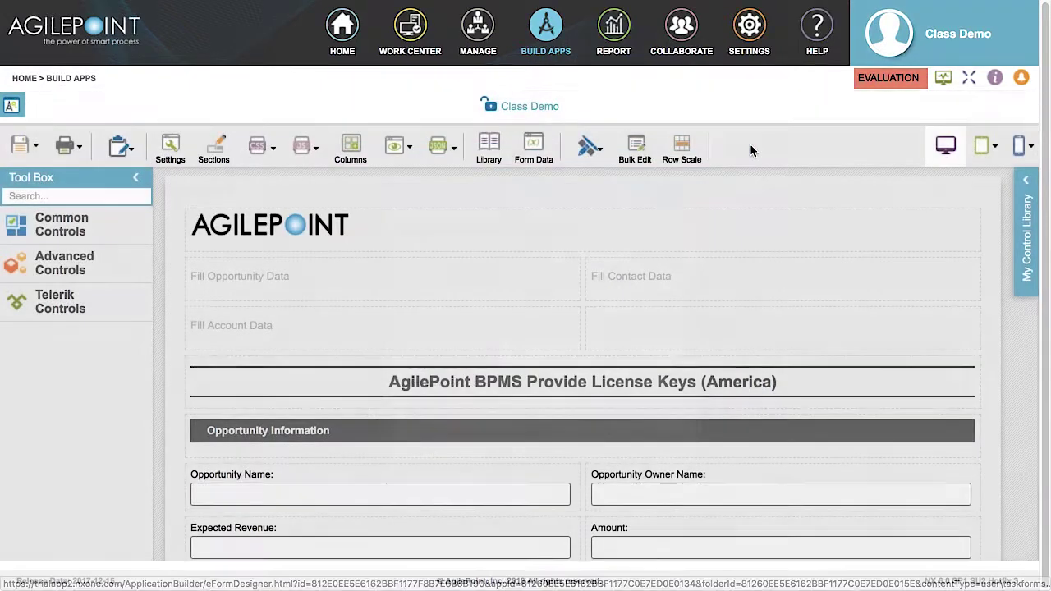
pyautogui.click(214, 164)
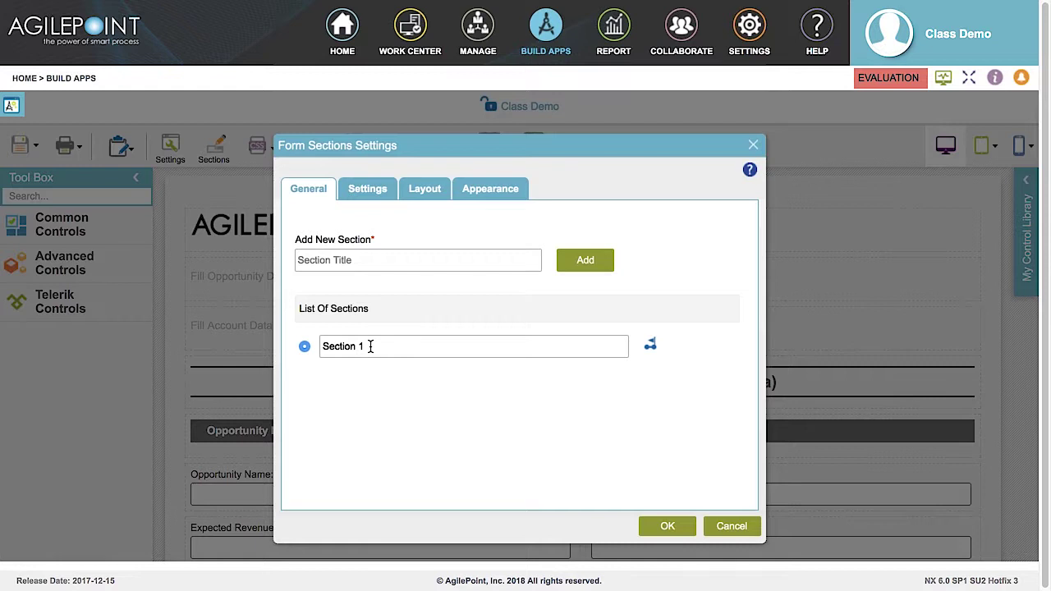
pyautogui.click(377, 260)
pyautogui.write('Section 2')
pyautogui.click(585, 261)
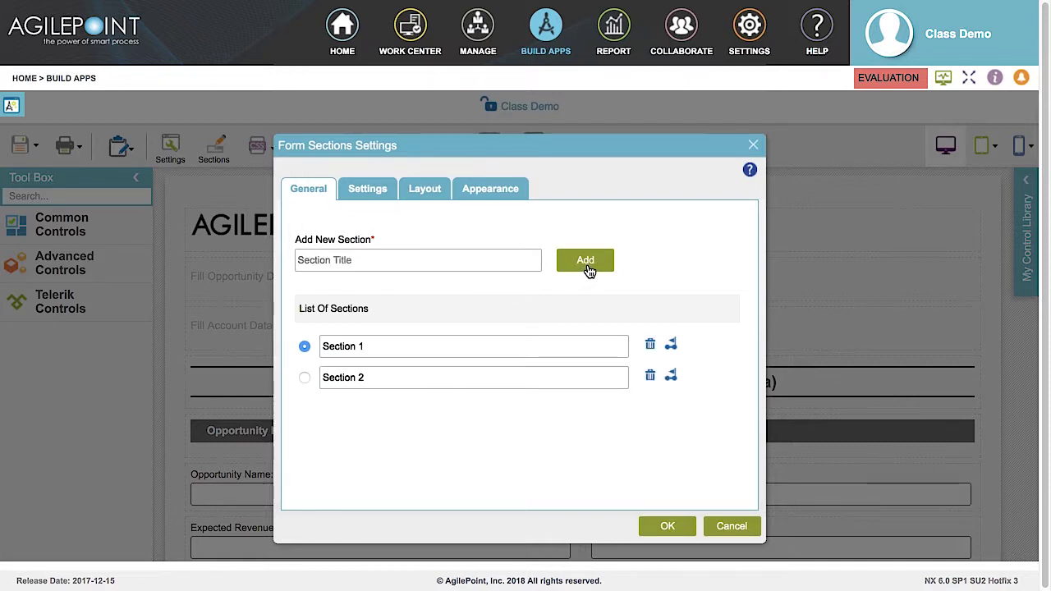
pyautogui.click(462, 261)
pyautogui.write('Section 3')
pyautogui.click(583, 266)
# Try adding a section titled "Section 4" and selecting Section 2 instead of Section 1, reverting both changes.
pyautogui.click(498, 260)
pyautogui.write('Section 4')
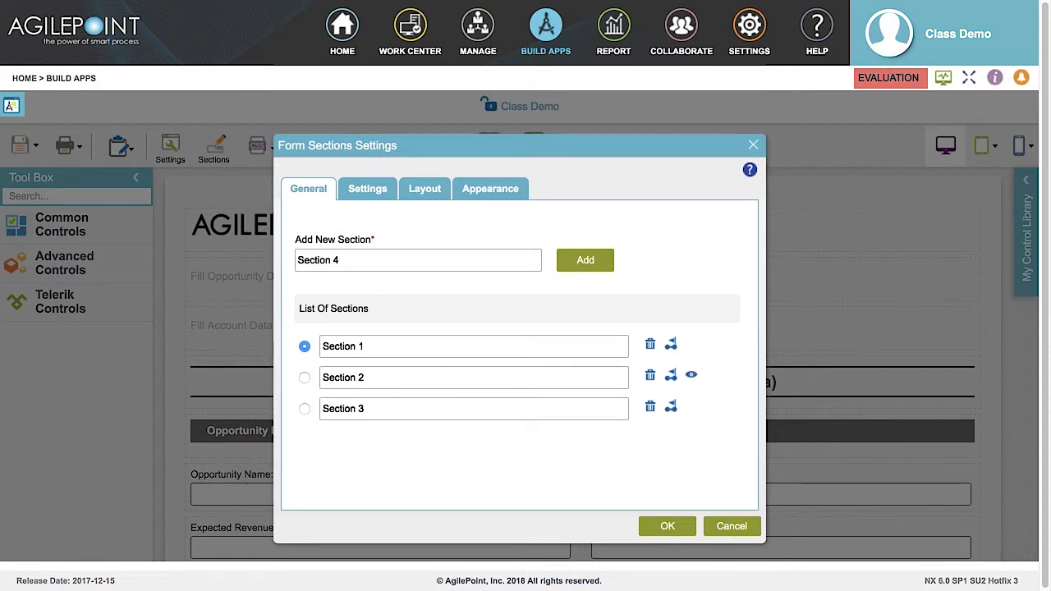
pyautogui.click(586, 269)
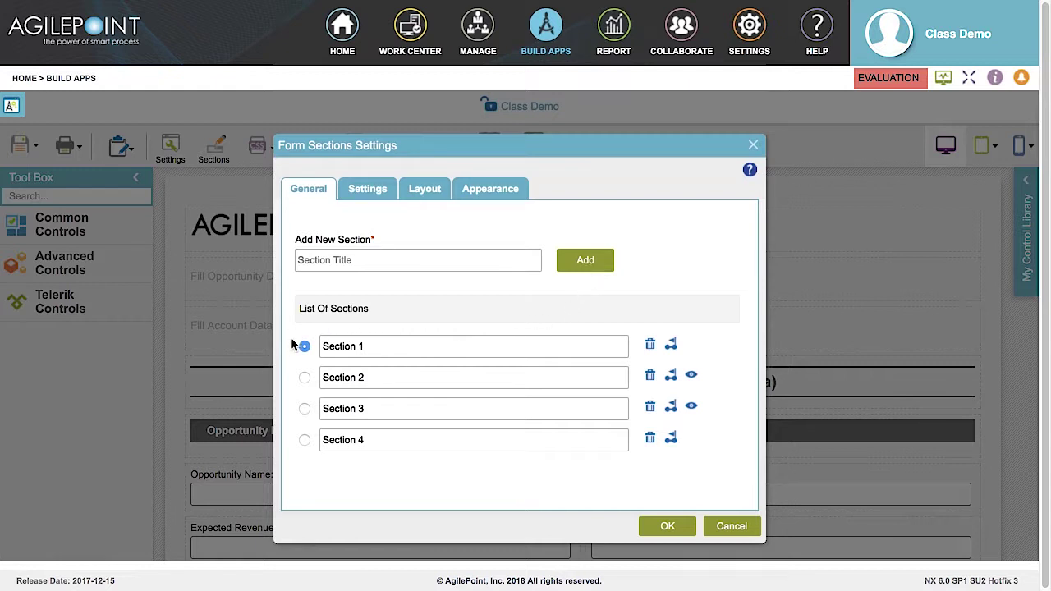
pyautogui.click(305, 378)
pyautogui.click(304, 349)
pyautogui.click(649, 441)
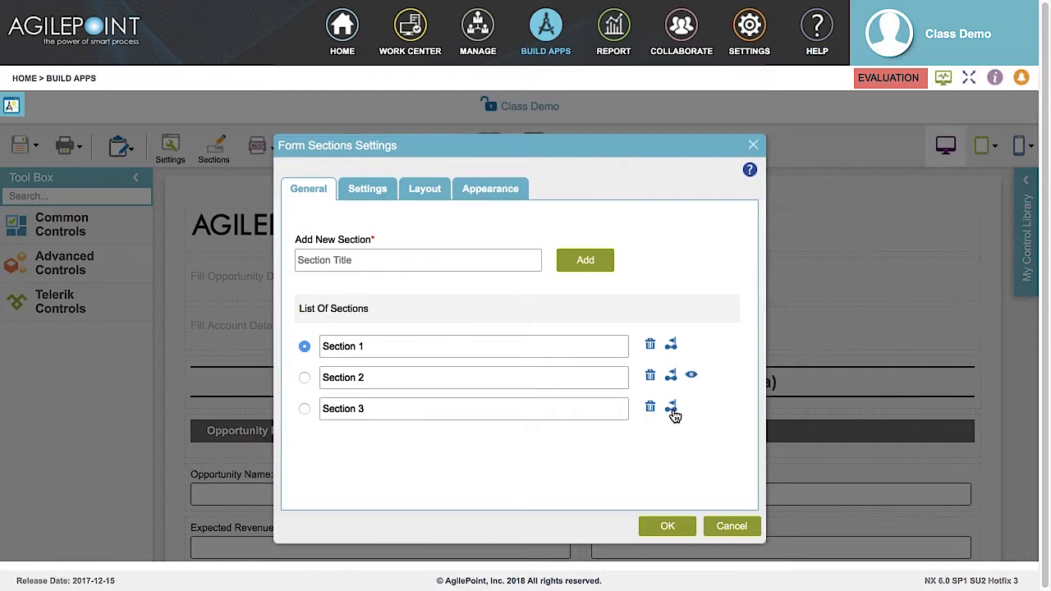
# Examine Section 3's rule builder for advancing to the next section and Section 2's conditions for hiding or skipping it.
pyautogui.click(671, 408)
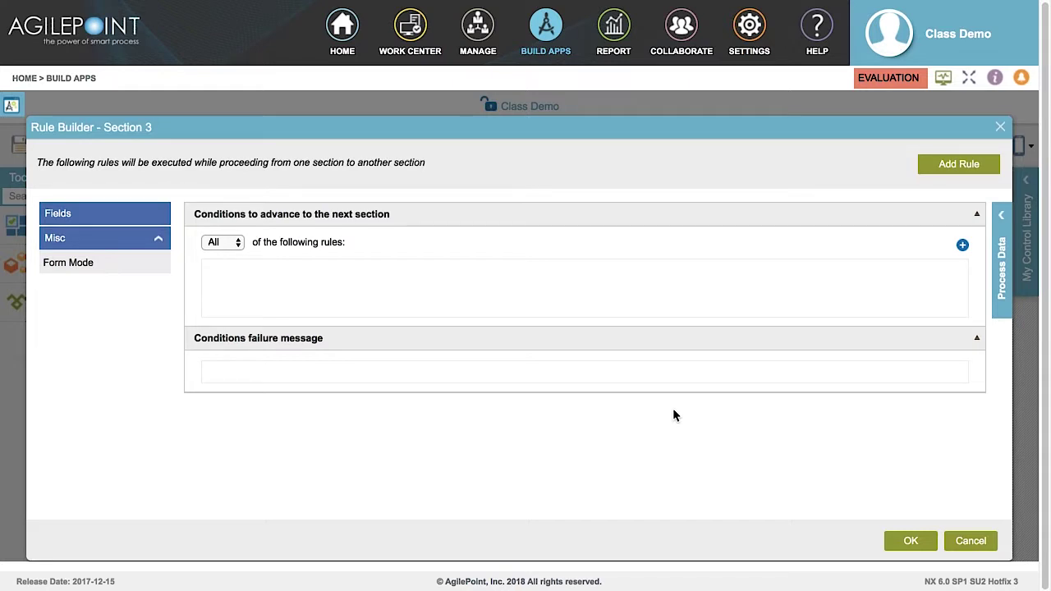
pyautogui.press('Escape')
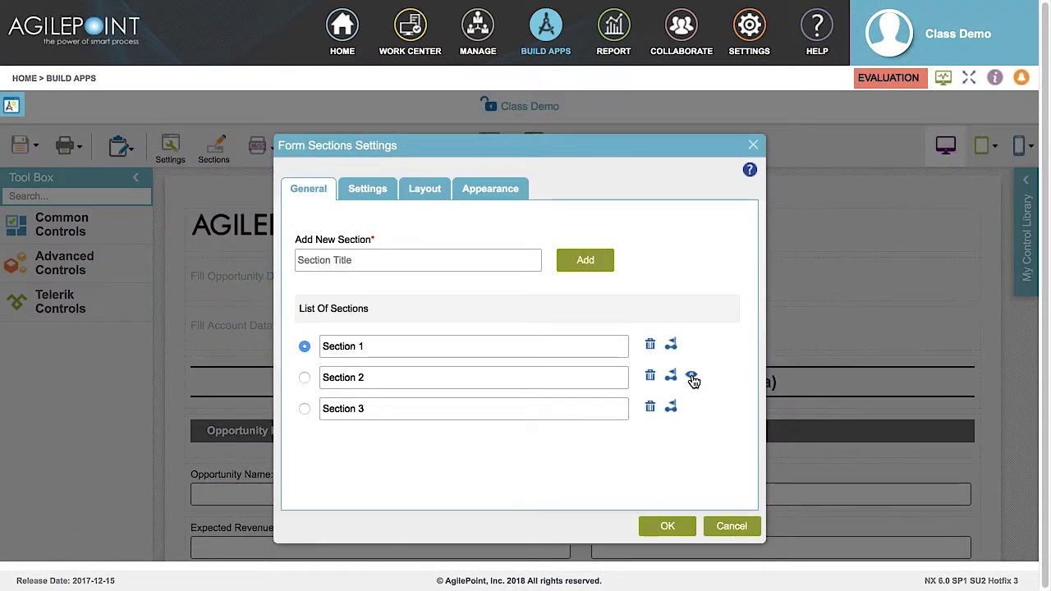
pyautogui.click(692, 379)
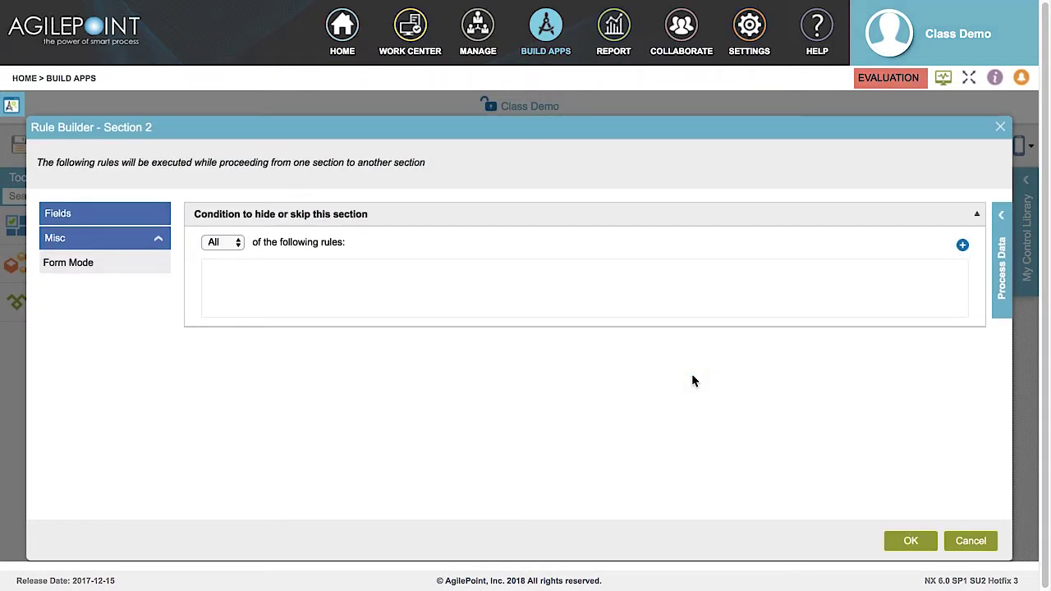
pyautogui.press('Escape')
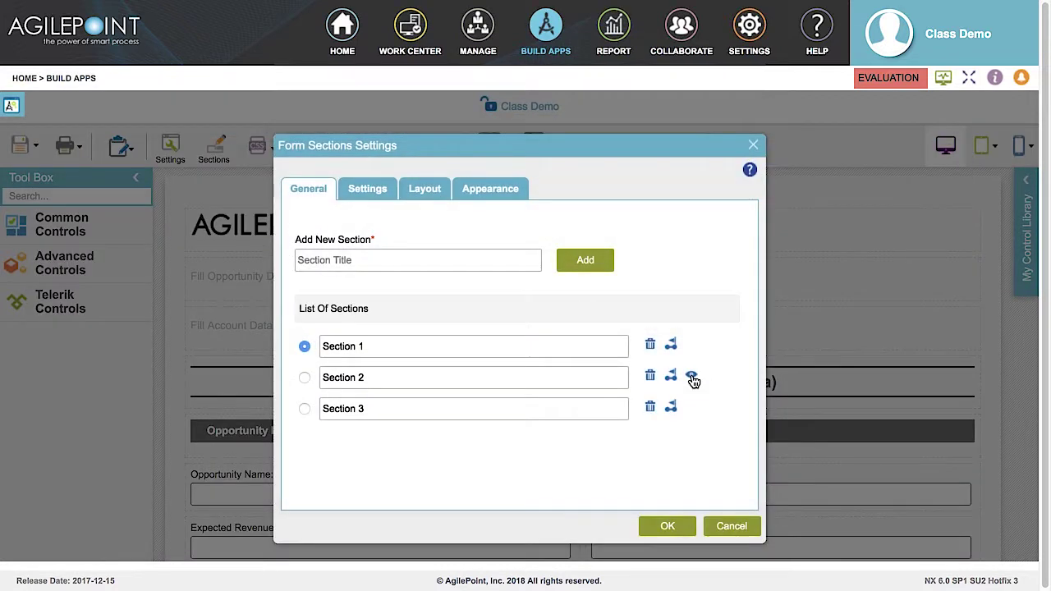
# Look over the form sections' navigation style choices and the options for showing the navigation bar.
pyautogui.click(369, 200)
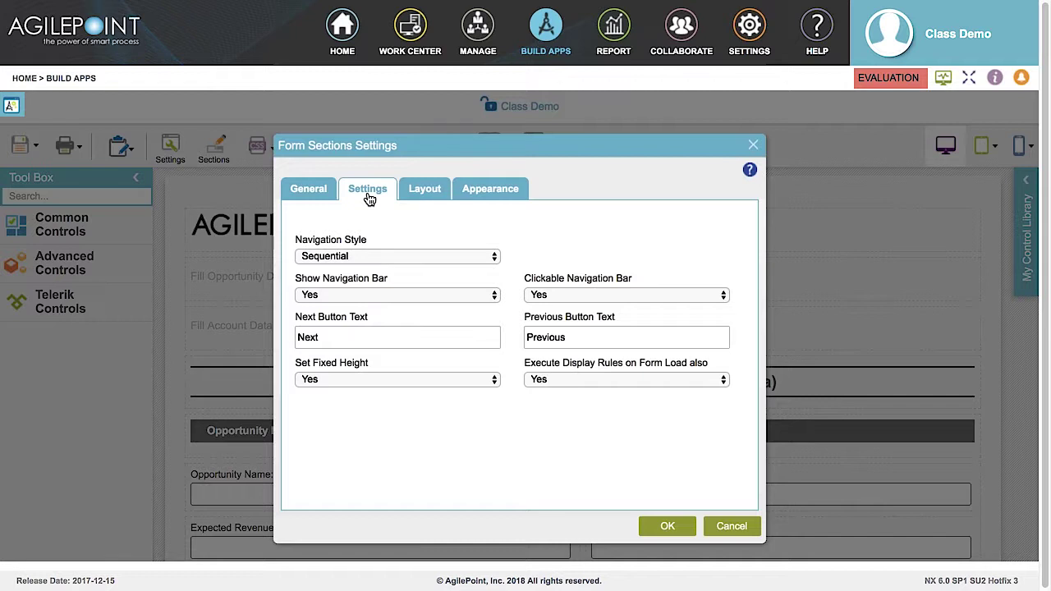
pyautogui.click(363, 260)
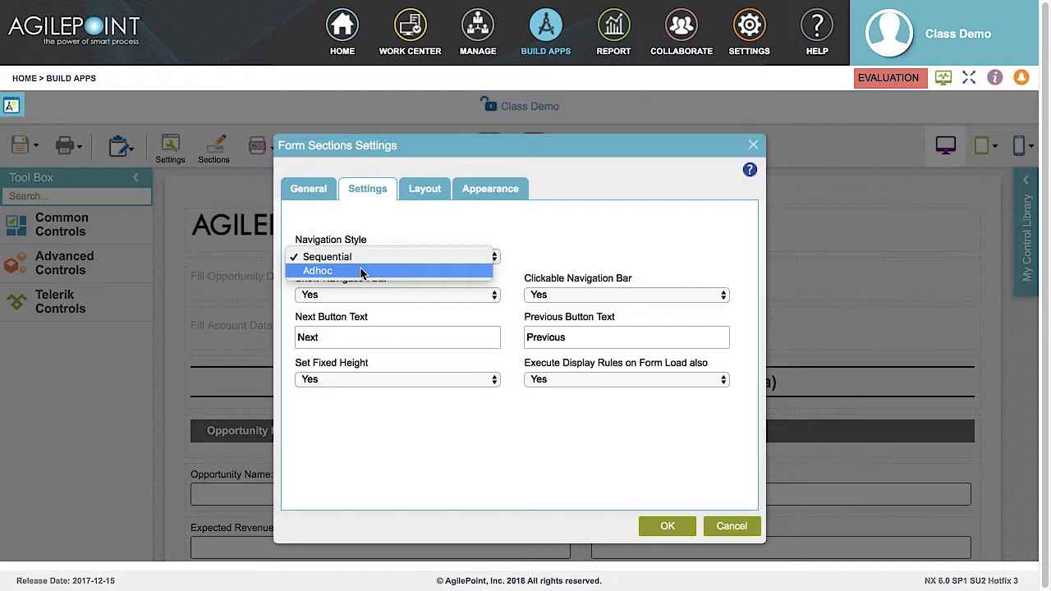
pyautogui.press('Escape')
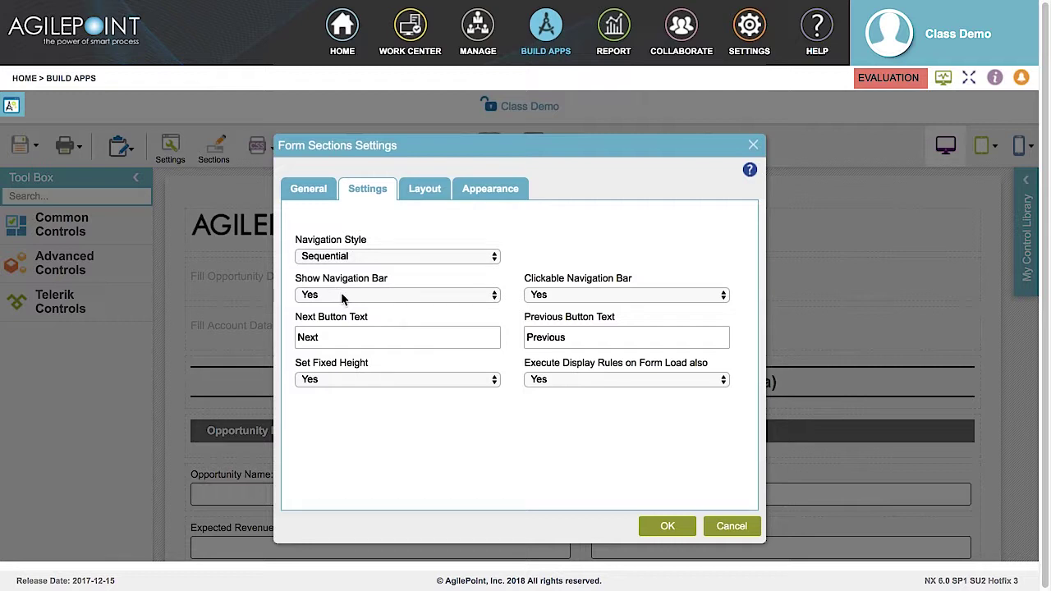
pyautogui.click(343, 299)
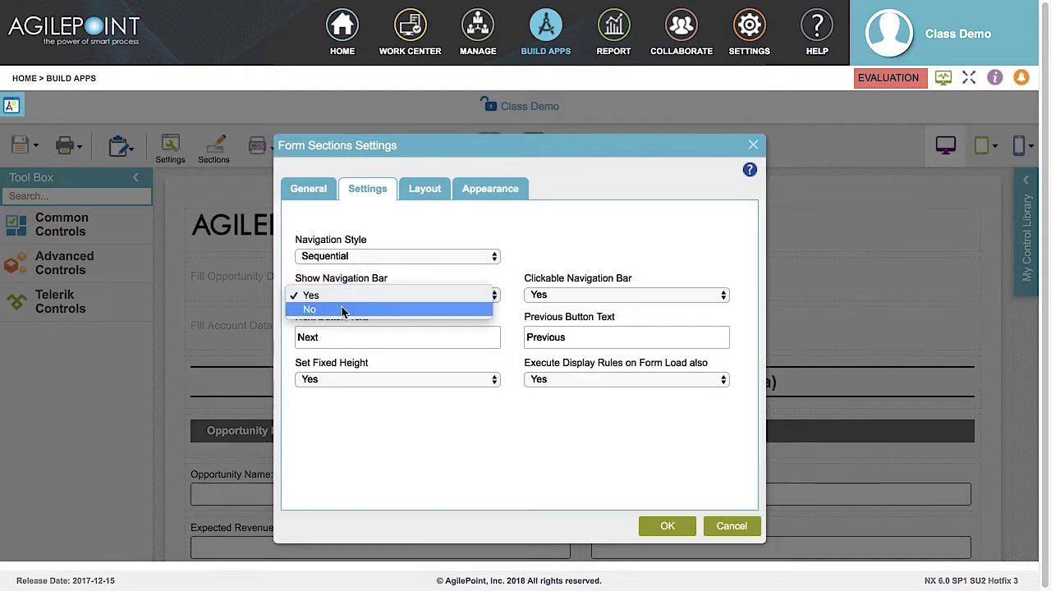
pyautogui.click(342, 323)
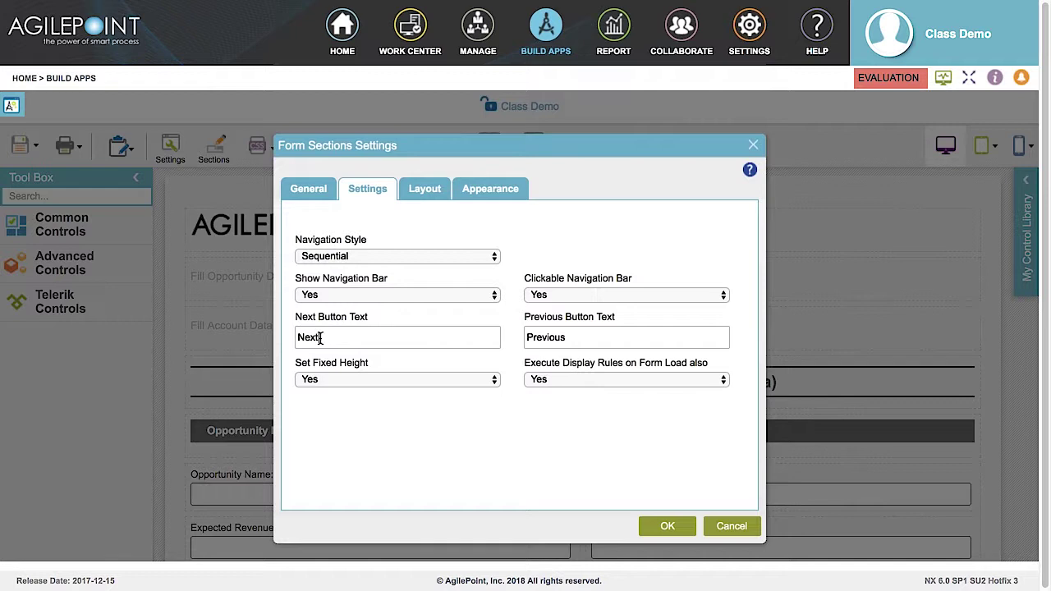
# Set the sections' next button text to "Continue" and look over the fixed height choices.
pyautogui.moveTo(326, 338); pyautogui.dragTo(297, 338)
pyautogui.press('BackSpace')
pyautogui.write('Continue')
pyautogui.click(332, 379)
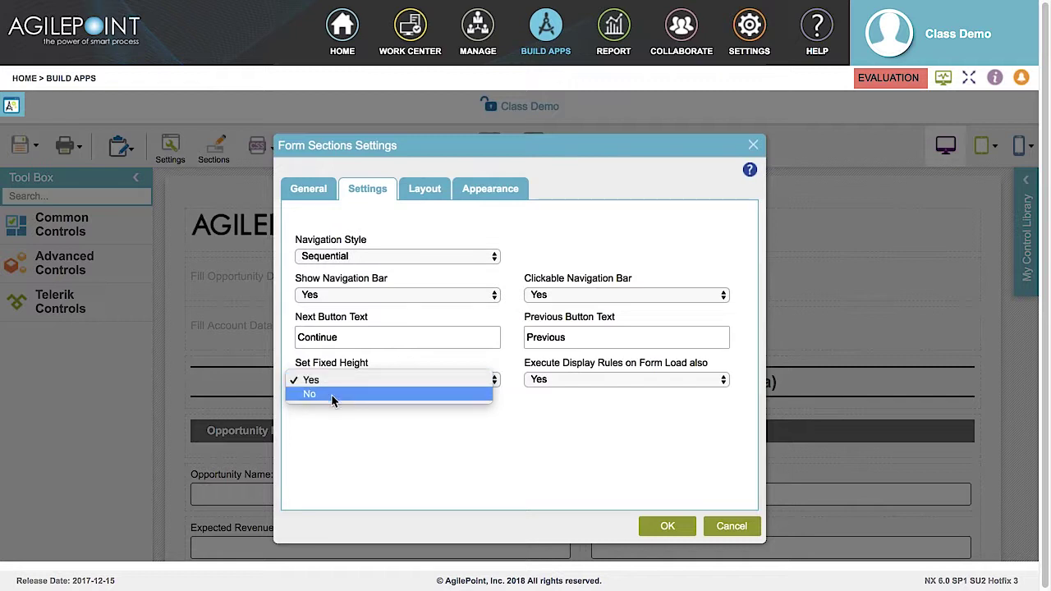
pyautogui.press('Escape')
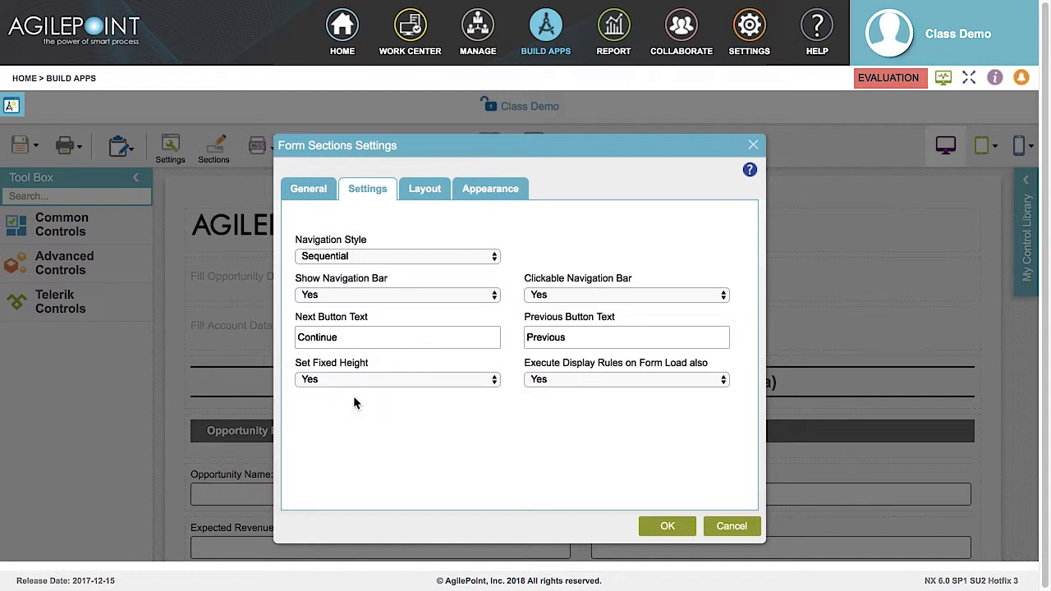
# Set the previous button text to "Before" and look over the choices for the clickable navigation bar and for executing display rules on form load.
pyautogui.click(568, 298)
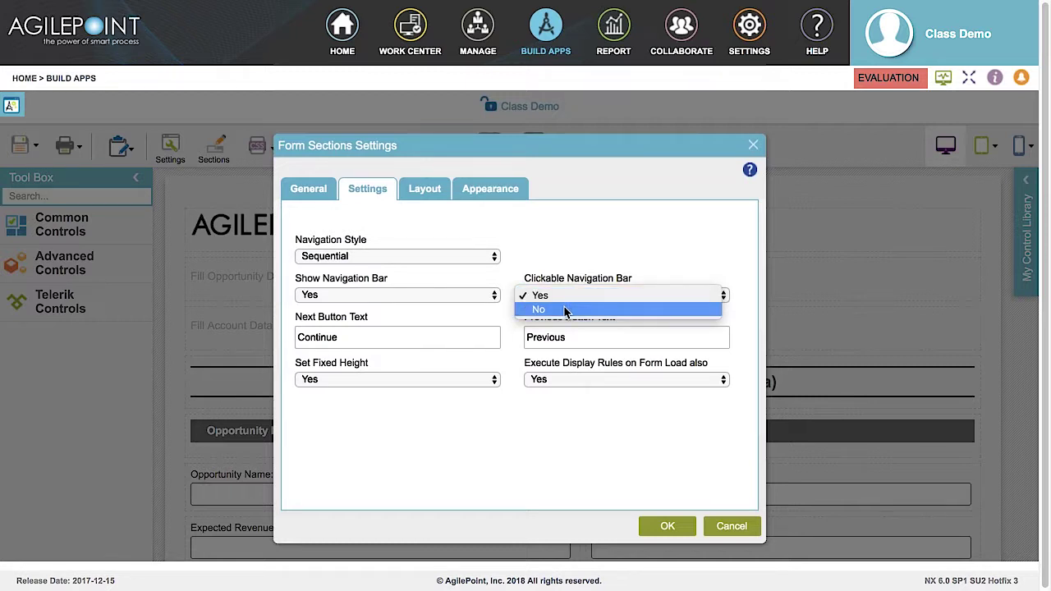
pyautogui.press('Escape')
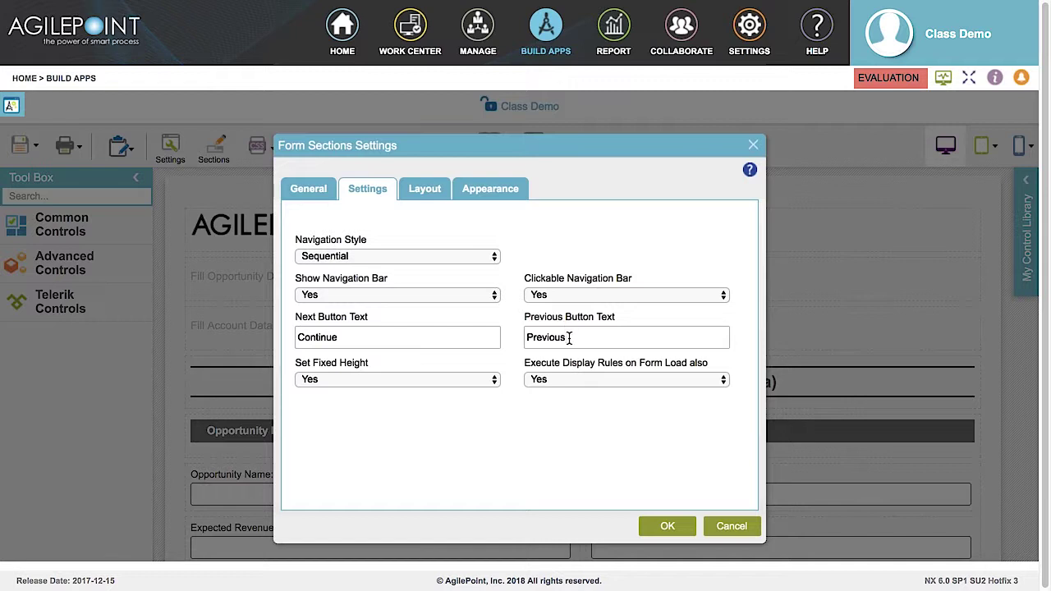
pyautogui.moveTo(569, 338); pyautogui.dragTo(526, 339)
pyautogui.press('BackSpace')
pyautogui.write('Before')
pyautogui.click(564, 379)
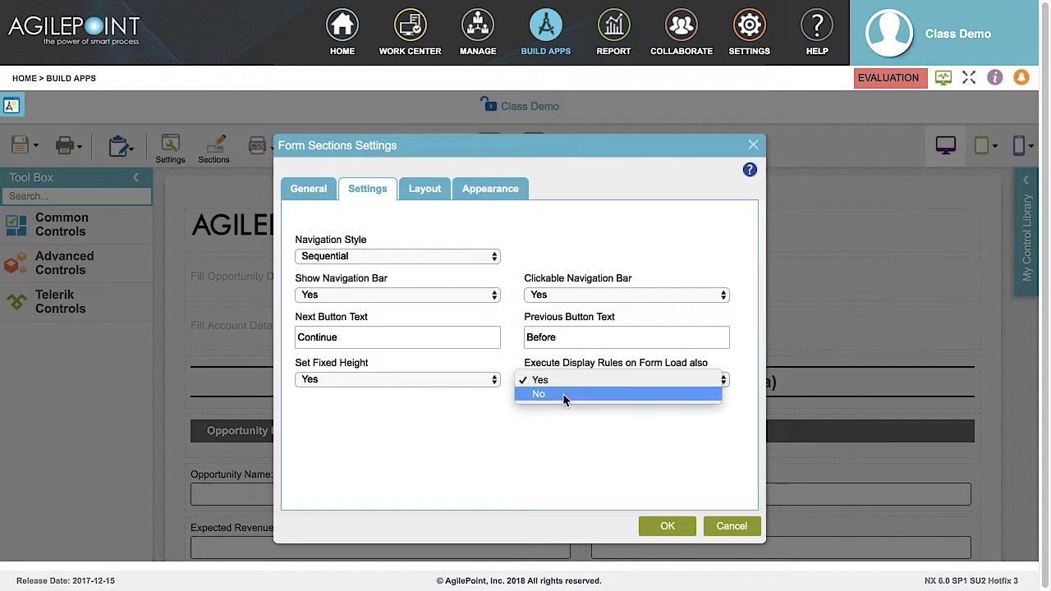
pyautogui.press('Escape')
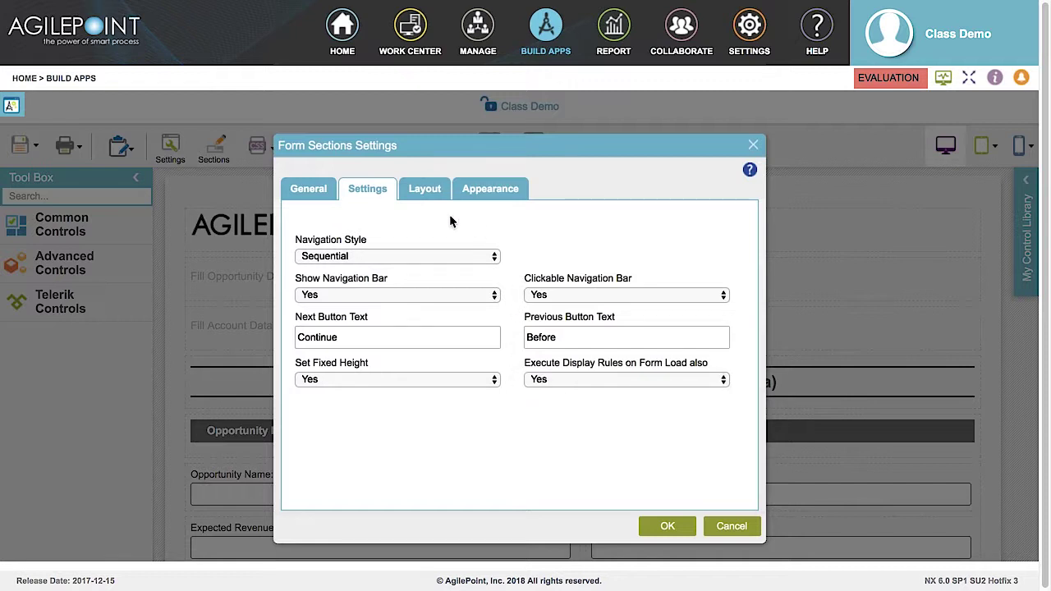
# Look over the section layout options and try the Red, Green and Orange predefined navigation bar styles, cancelling the style choice.
pyautogui.click(425, 193)
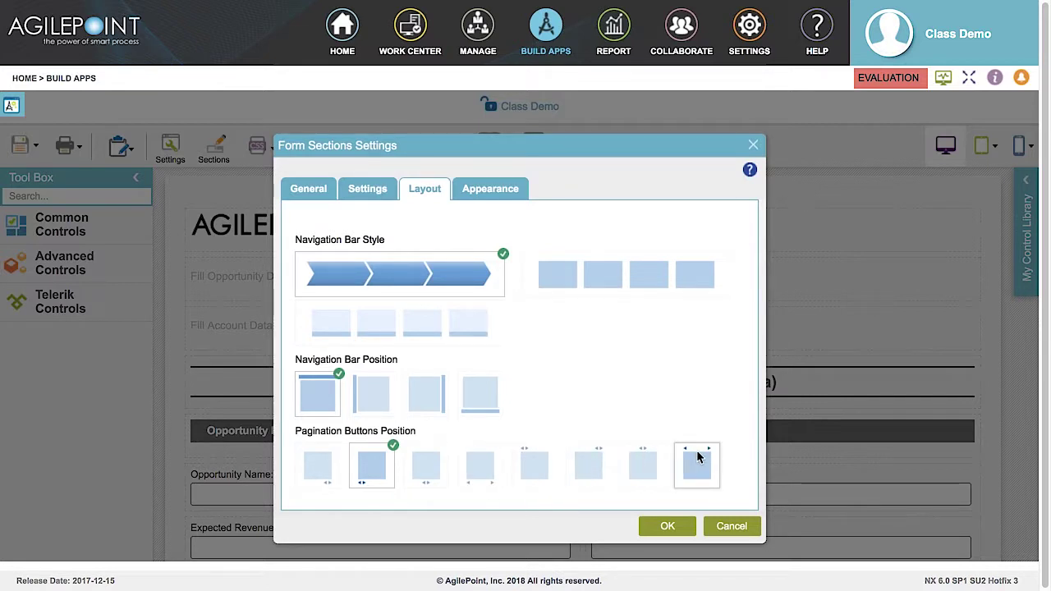
pyautogui.click(488, 195)
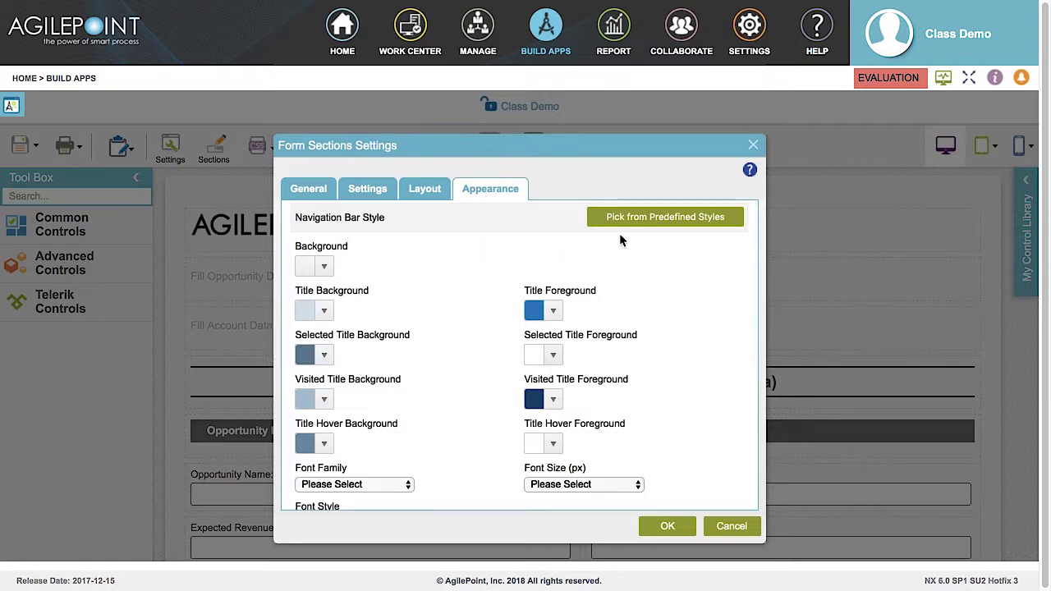
pyautogui.click(661, 220)
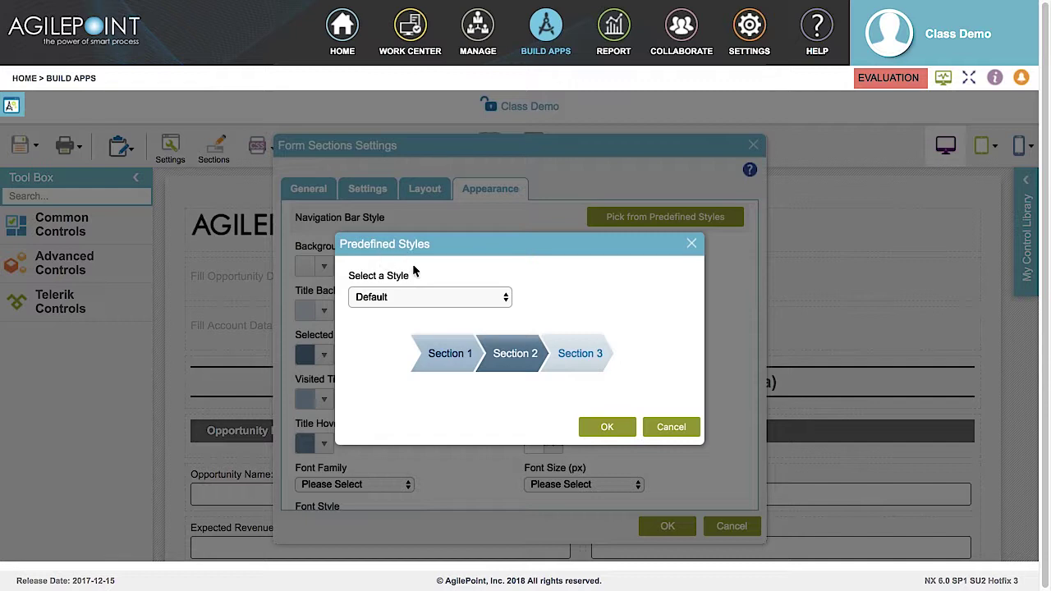
pyautogui.click(414, 300)
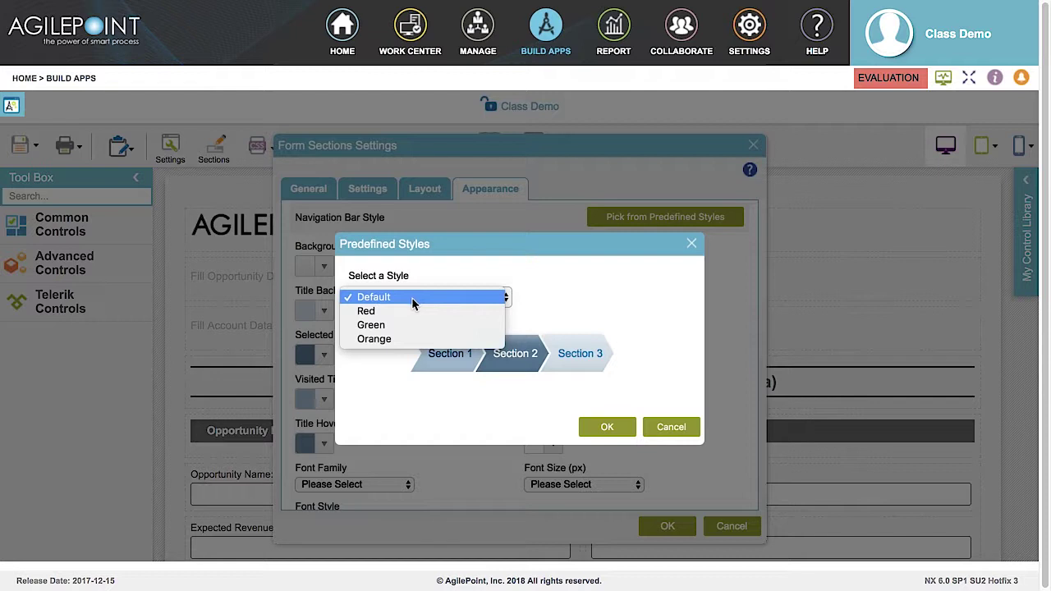
pyautogui.click(413, 317)
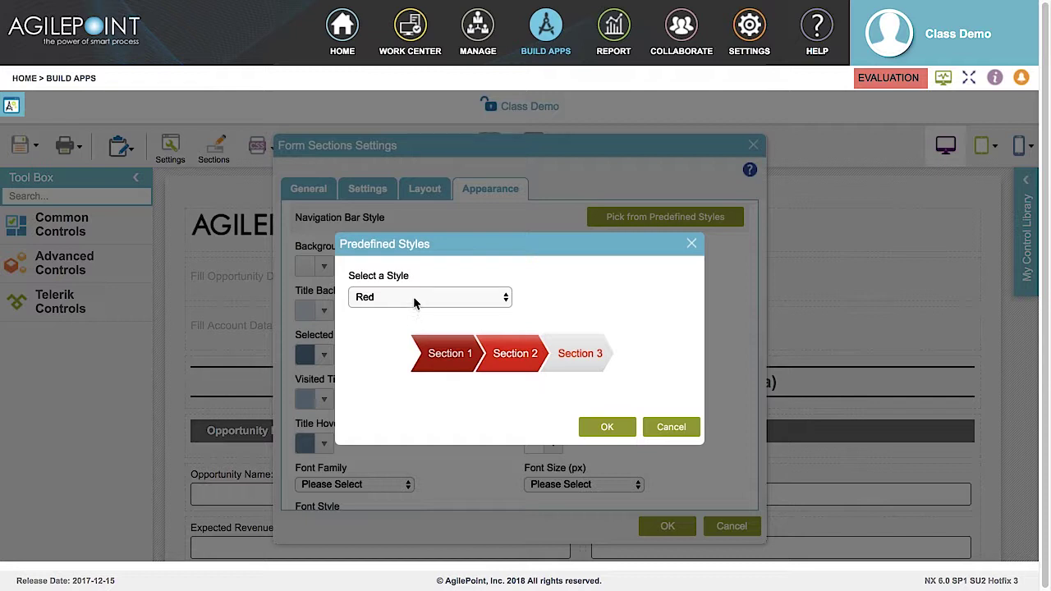
pyautogui.click(415, 301)
pyautogui.click(413, 312)
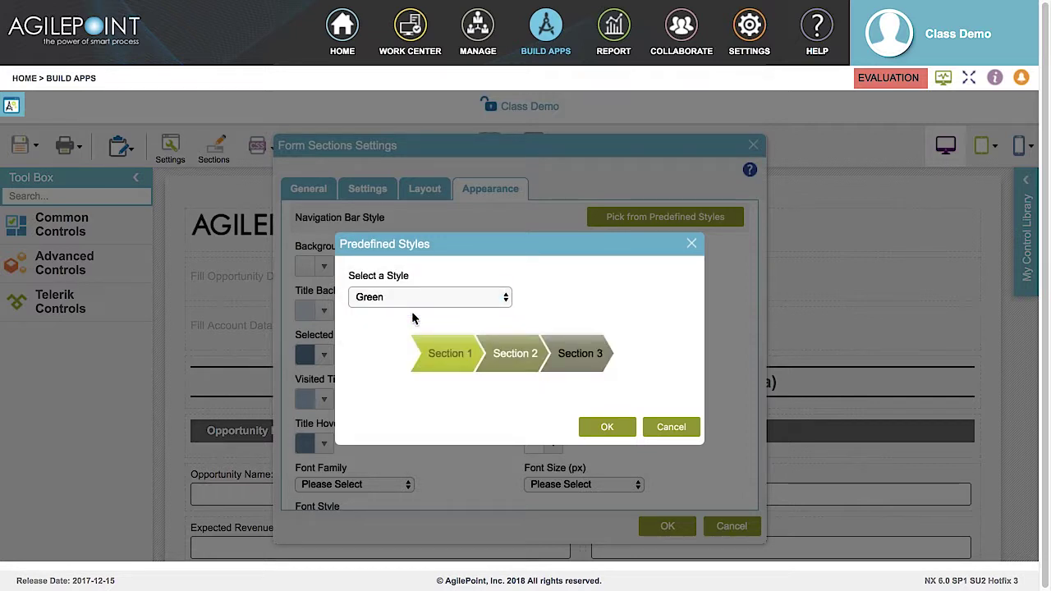
pyautogui.click(412, 297)
pyautogui.click(413, 313)
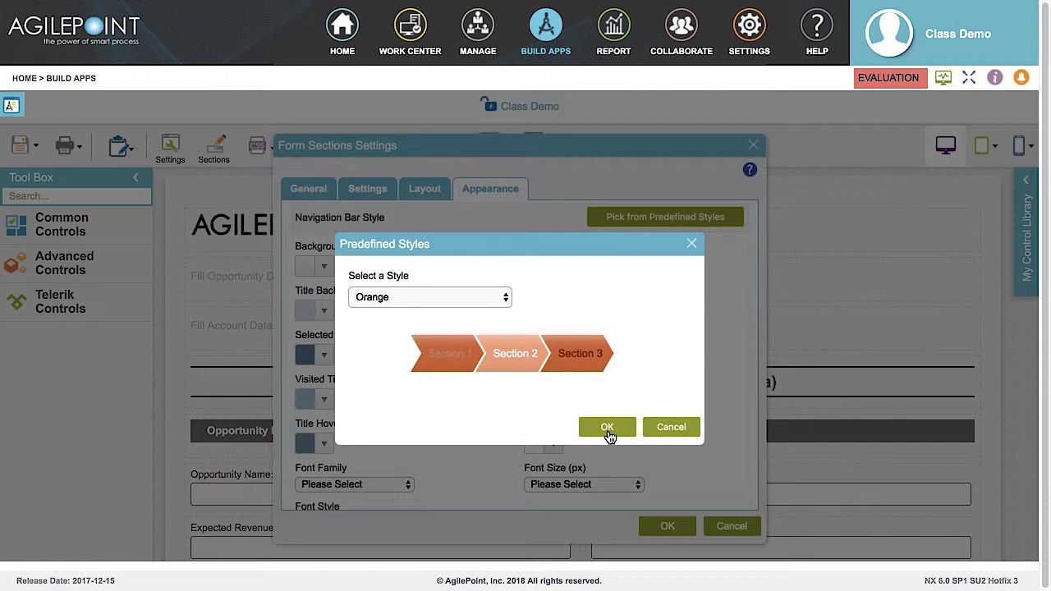
pyautogui.click(671, 428)
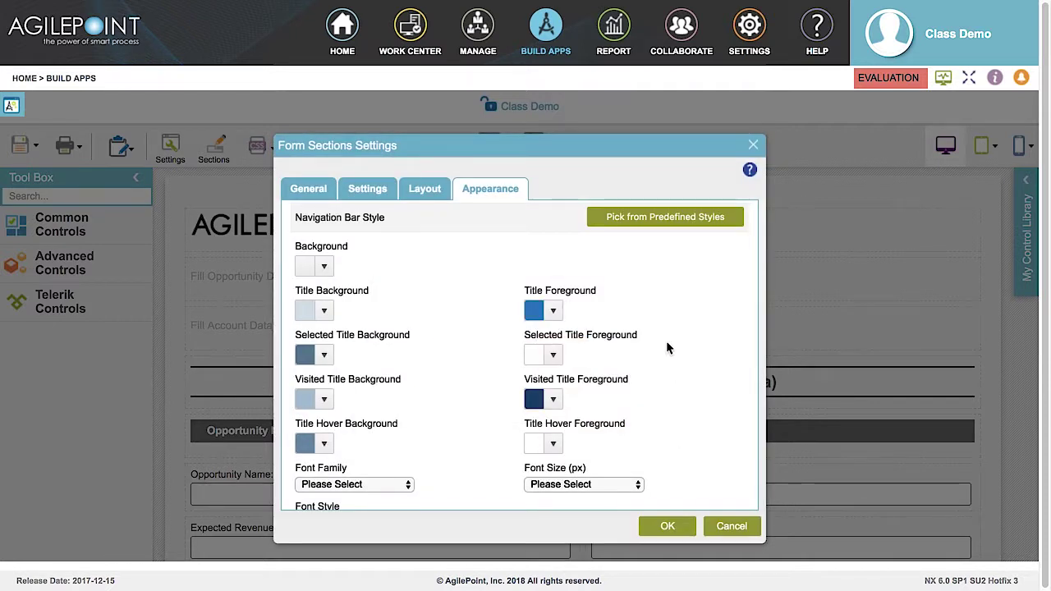
# Look over the navigation bar's colour choices for the background, title background and title foreground.
pyautogui.click(325, 271)
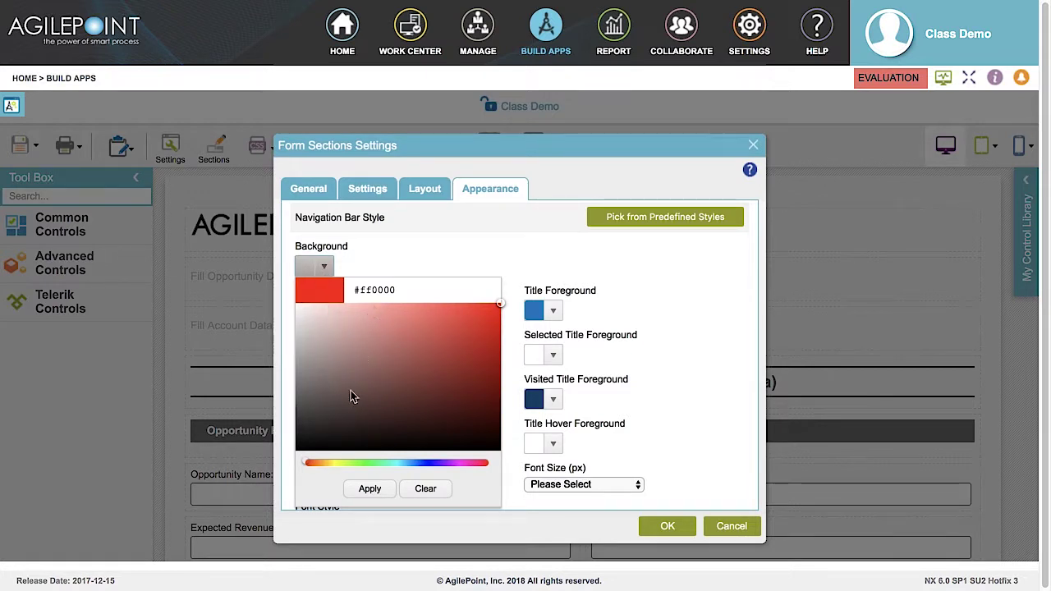
pyautogui.click(325, 271)
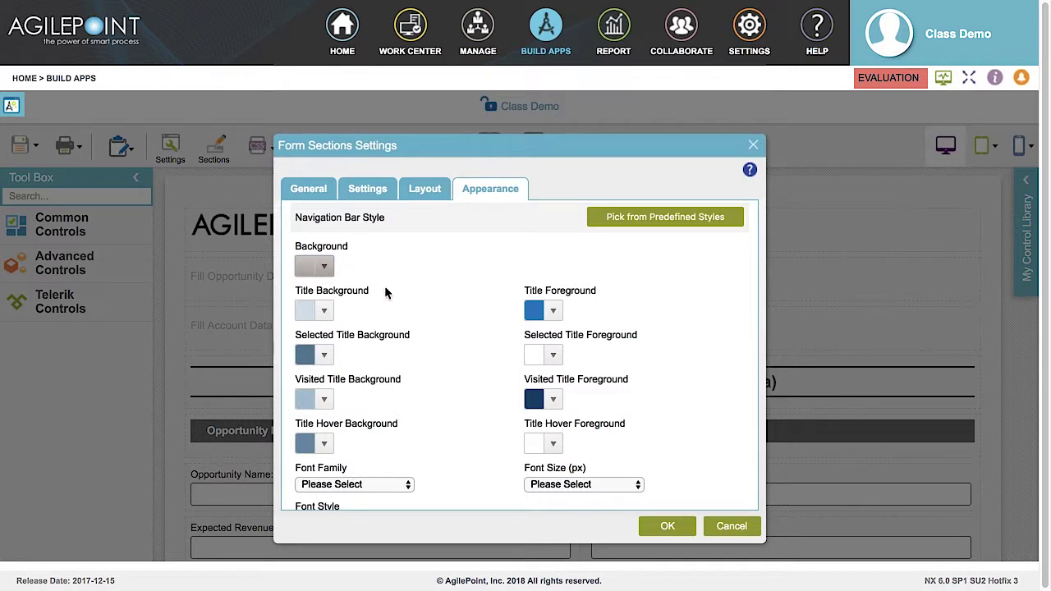
pyautogui.click(325, 315)
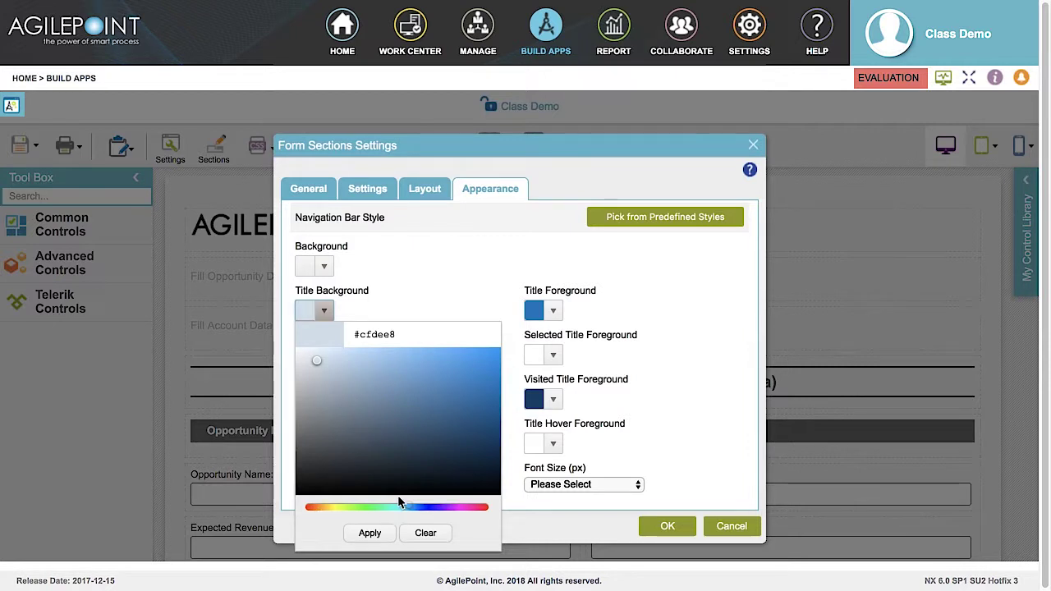
pyautogui.click(323, 311)
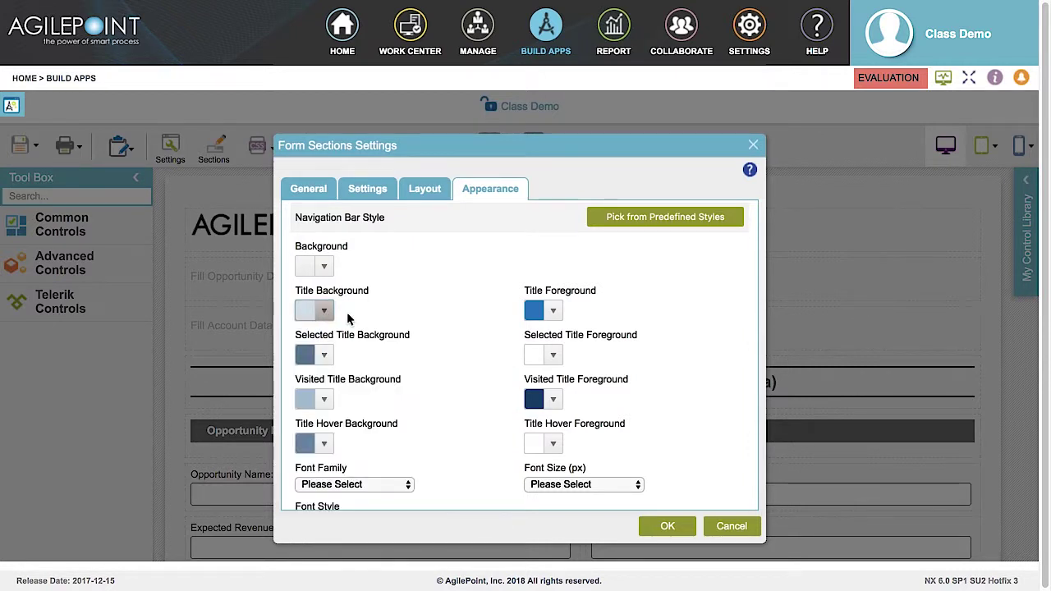
pyautogui.click(554, 312)
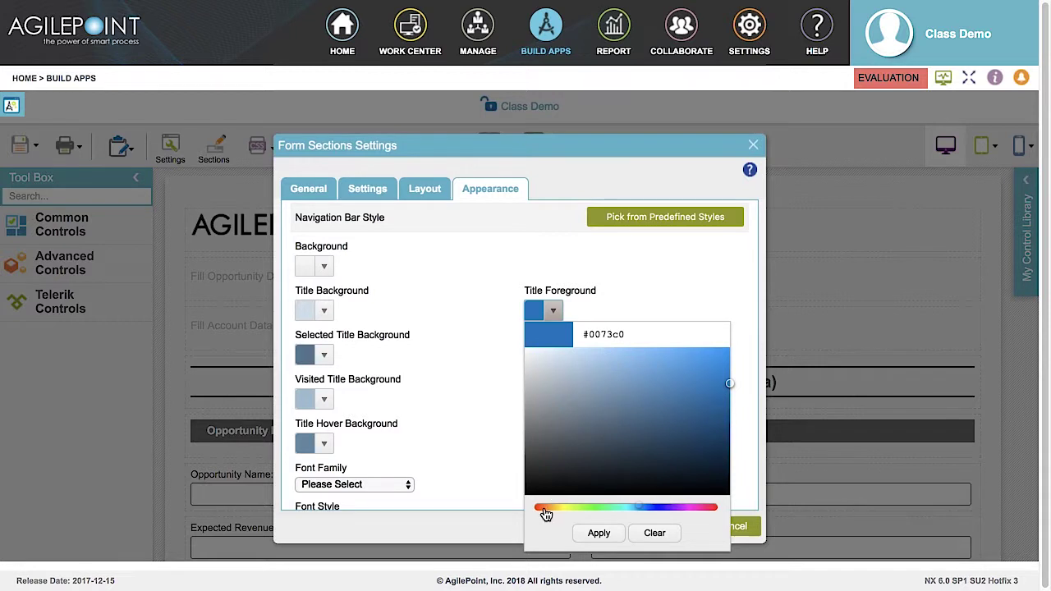
pyautogui.click(554, 314)
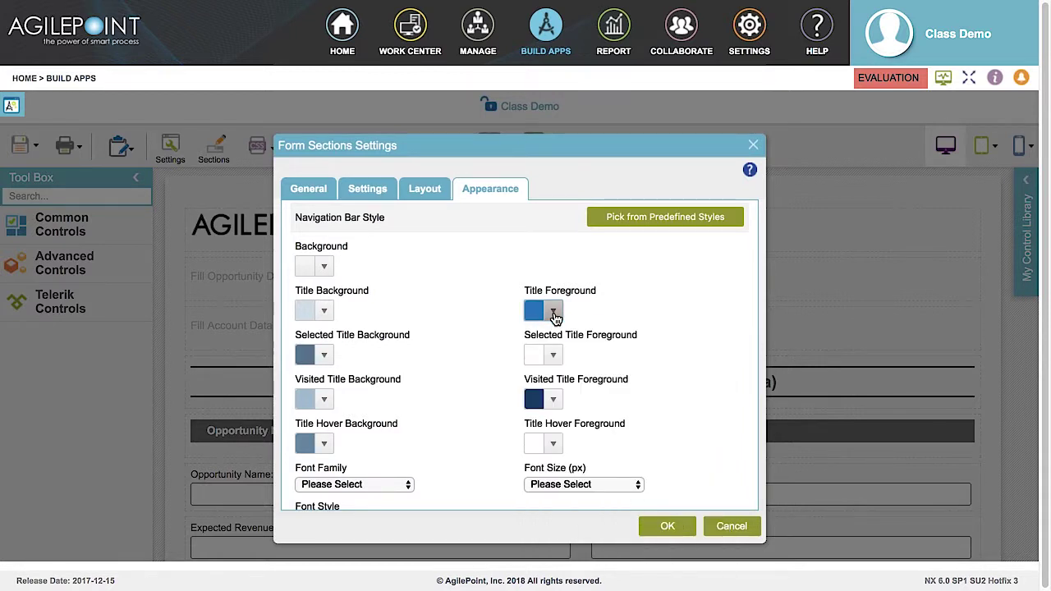
# Look over the navigation bar's colour choices for the selected title background and selected title foreground.
pyautogui.click(325, 358)
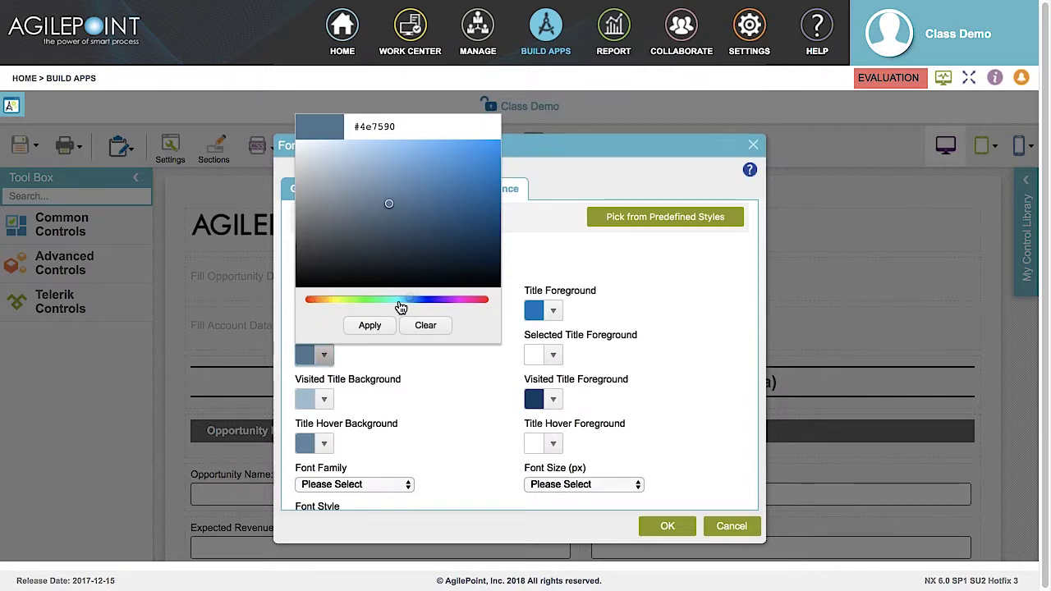
pyautogui.click(326, 360)
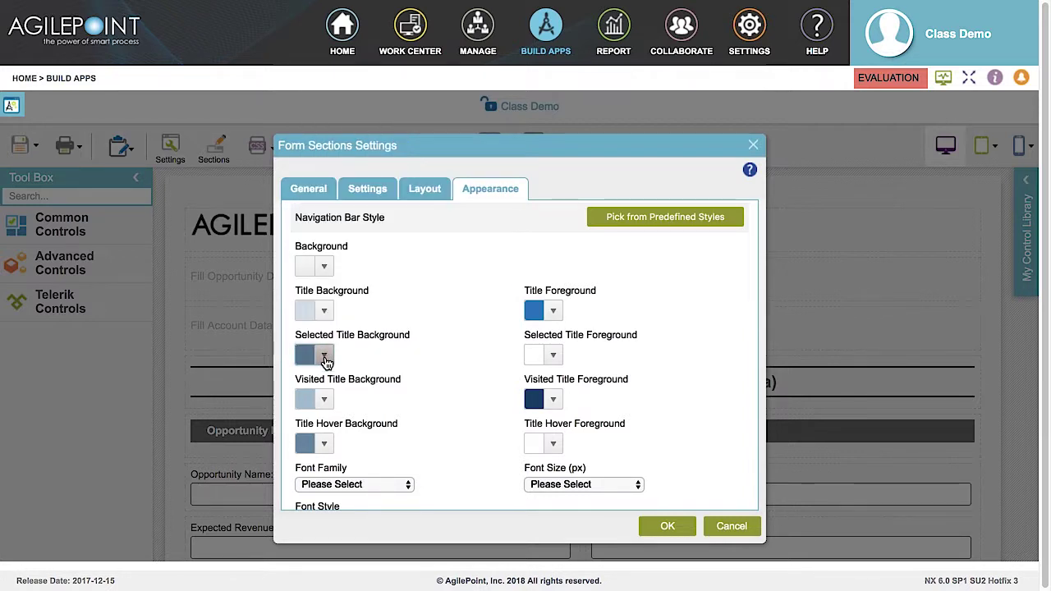
pyautogui.click(553, 358)
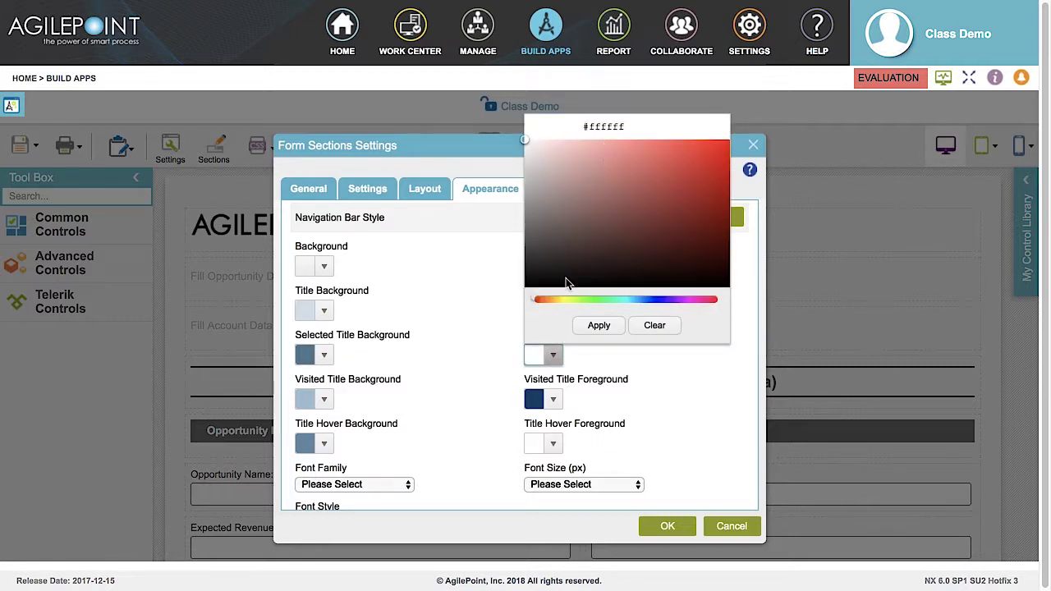
pyautogui.click(553, 359)
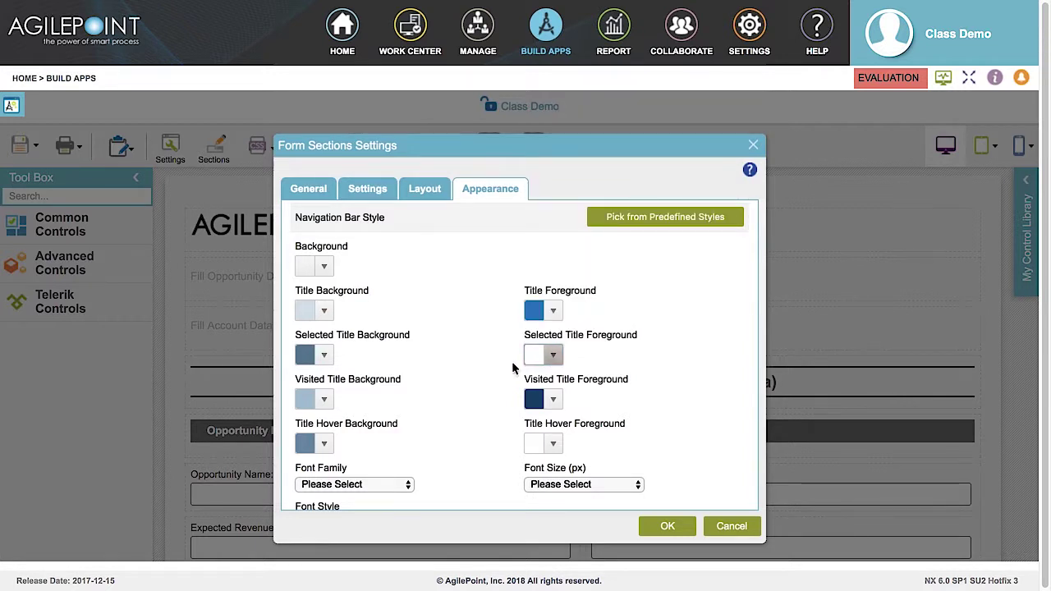
# Look over the navigation bar's colour choices for the visited title background and visited title foreground.
pyautogui.click(324, 400)
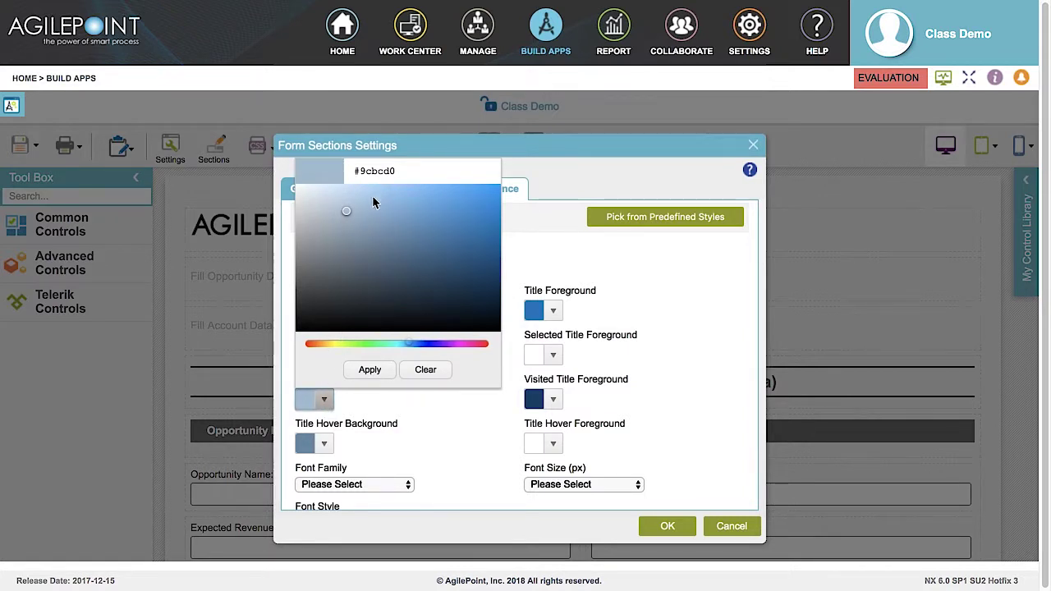
pyautogui.click(326, 397)
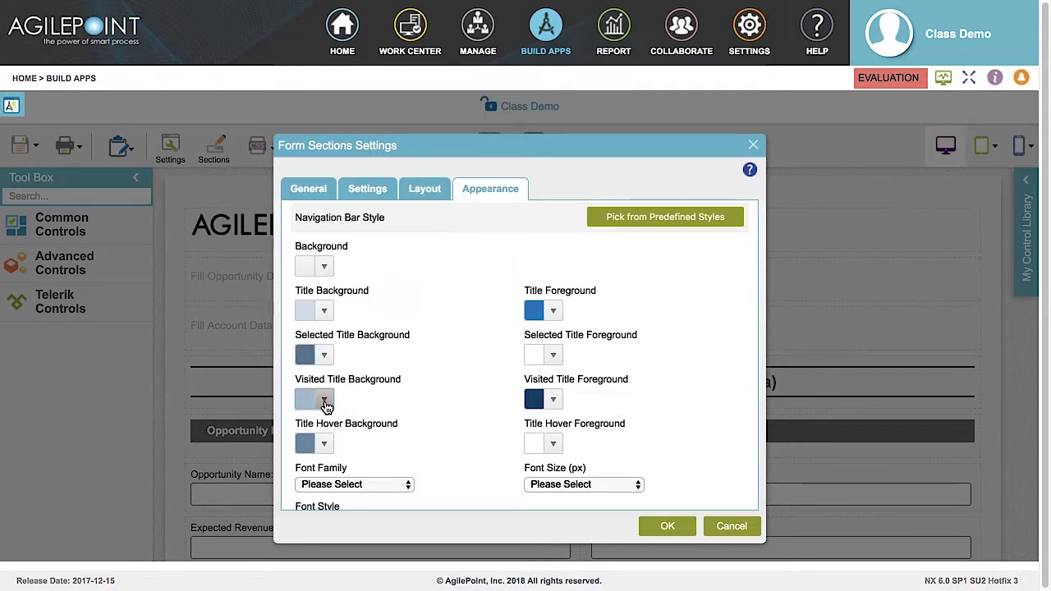
pyautogui.click(553, 402)
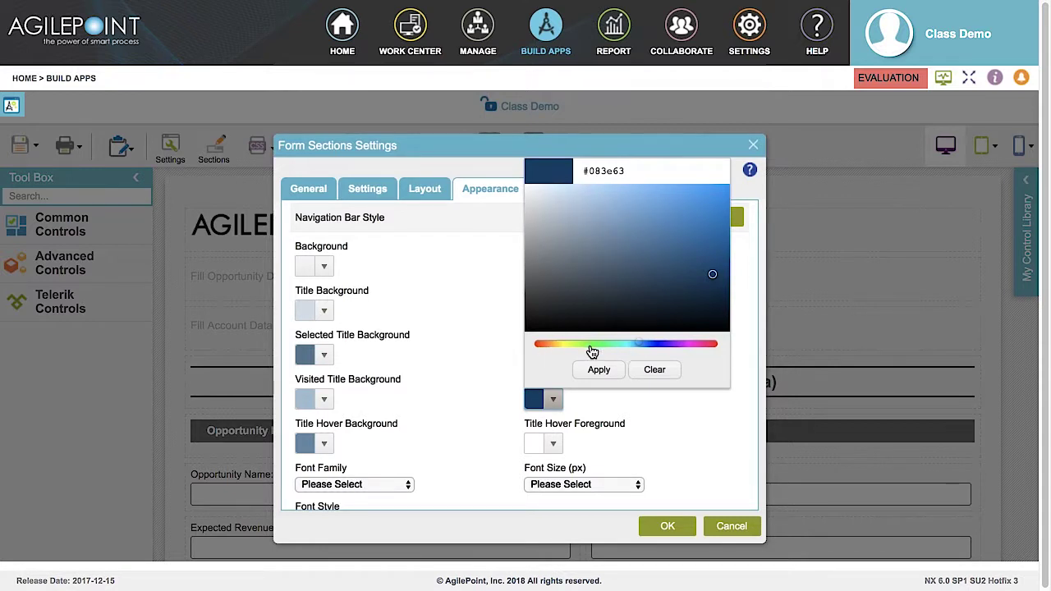
pyautogui.click(552, 400)
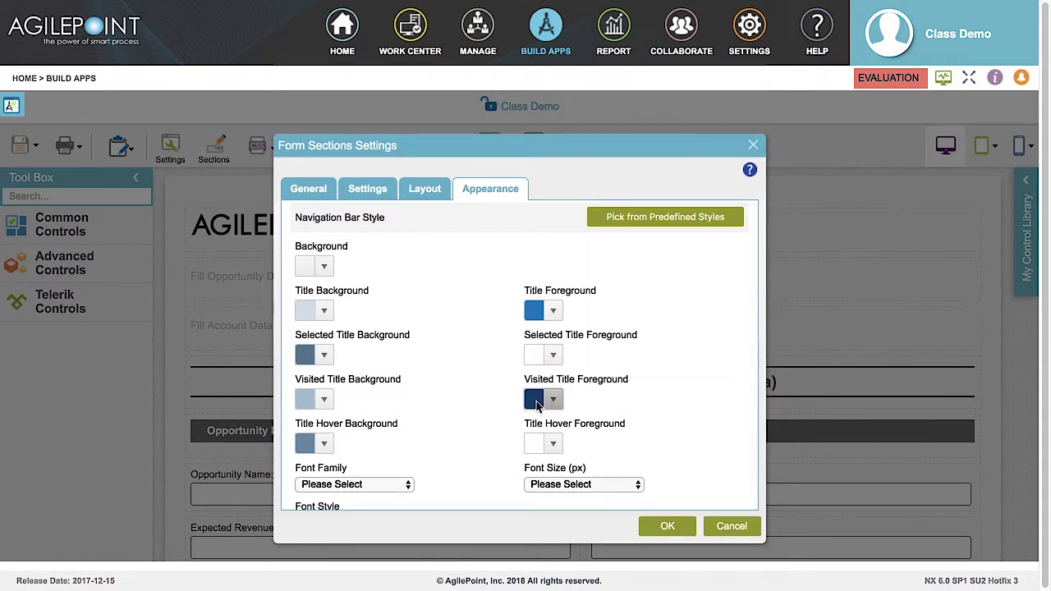
# Look over the navigation bar's colour choices for the title hover background and title hover foreground.
pyautogui.click(325, 445)
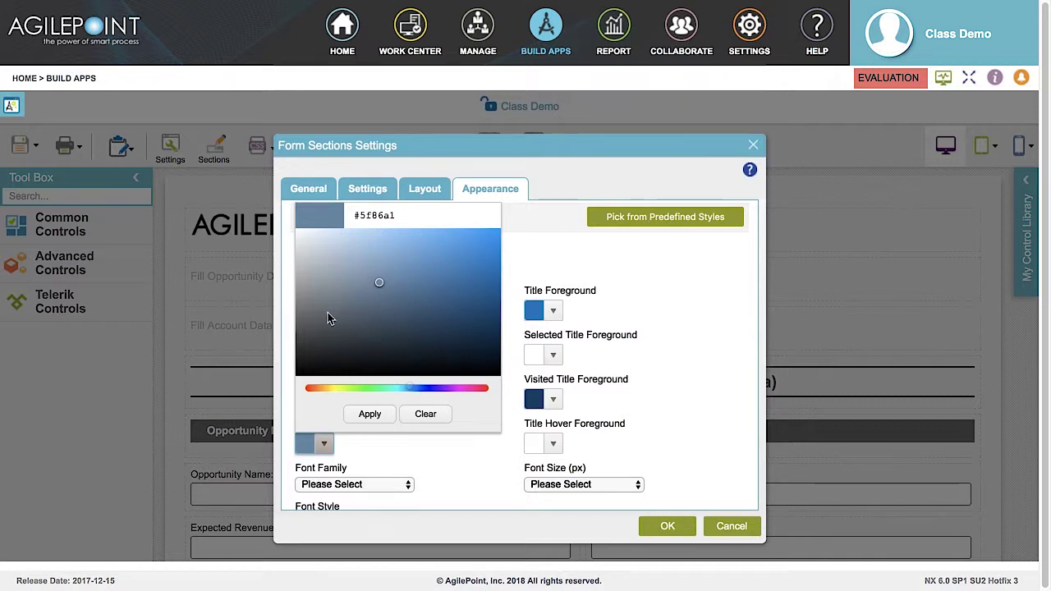
pyautogui.click(323, 445)
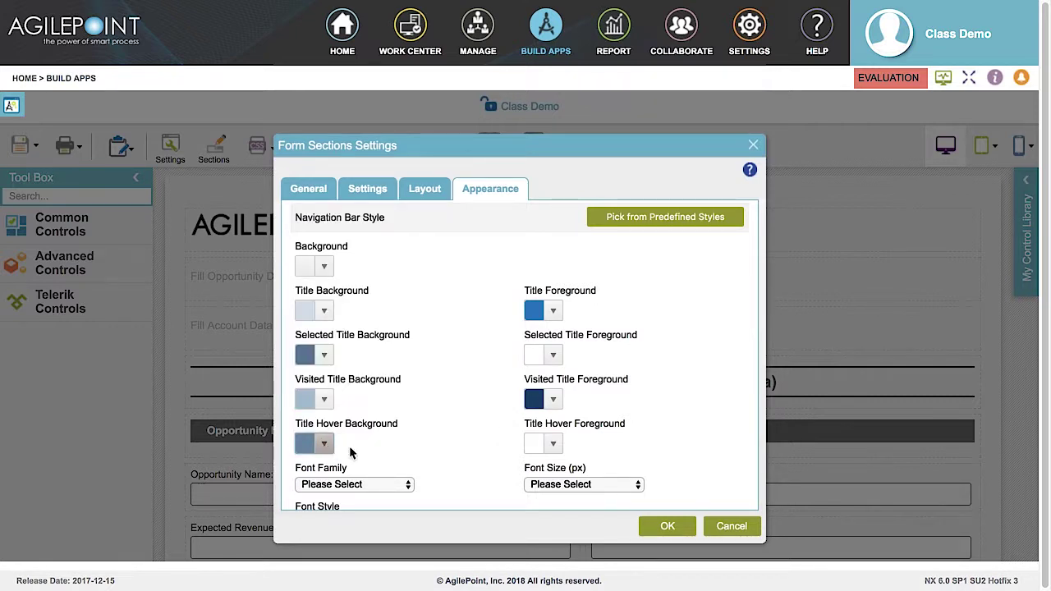
pyautogui.click(553, 446)
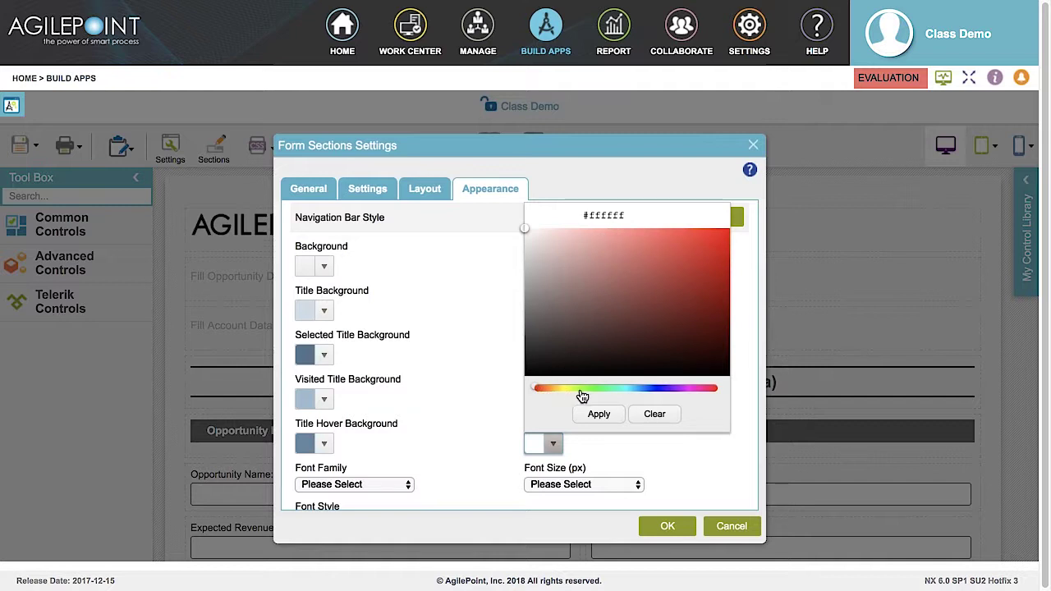
pyautogui.click(553, 445)
# Look over the font family and font size choices for the navigation bar's titles.
pyautogui.scroll(-4, 657, 411)
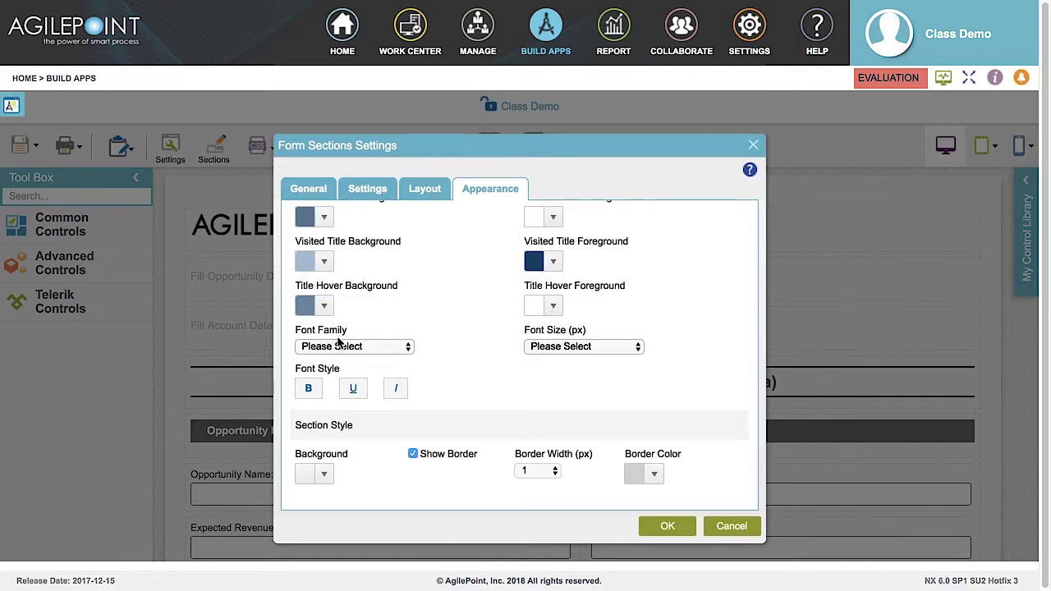
pyautogui.click(393, 346)
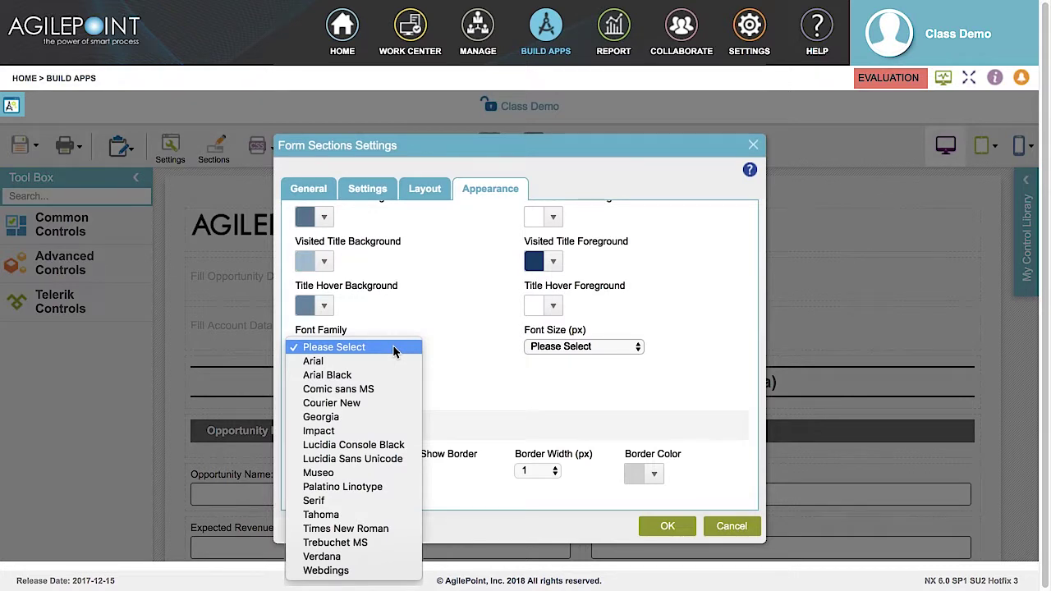
pyautogui.click(392, 351)
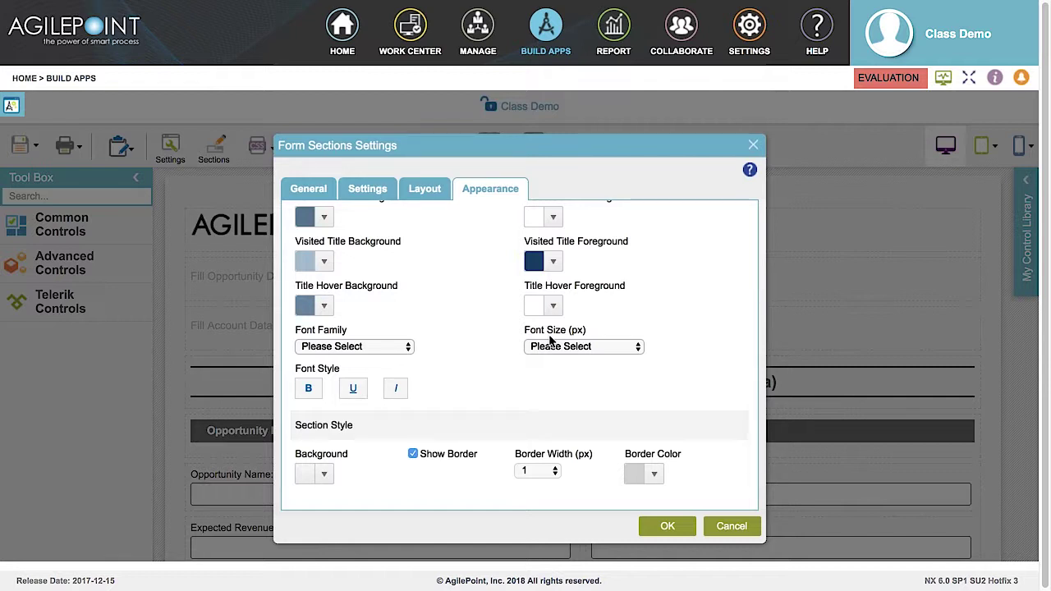
pyautogui.click(618, 351)
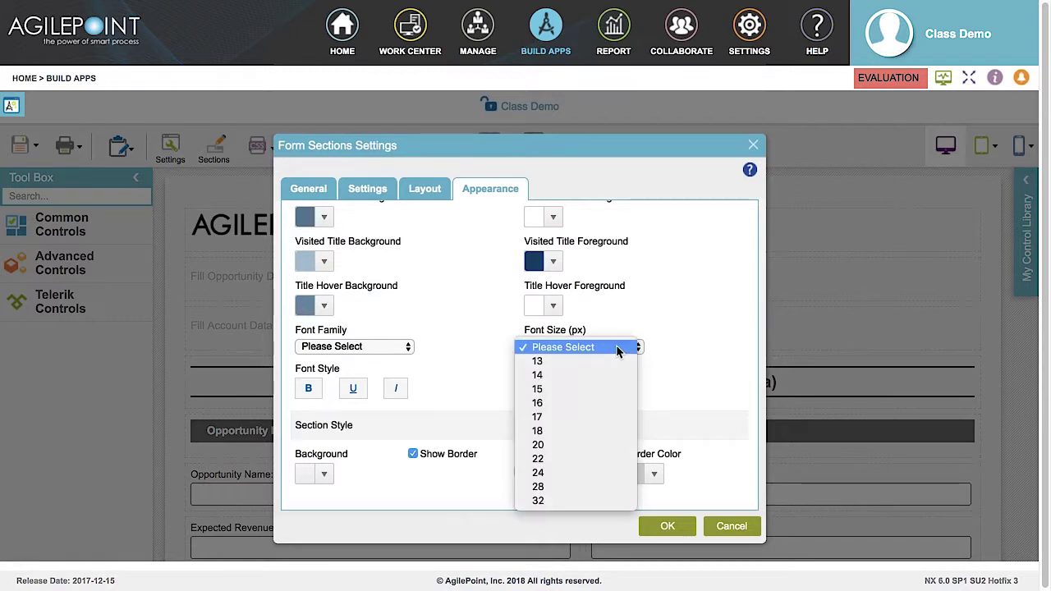
pyautogui.click(617, 348)
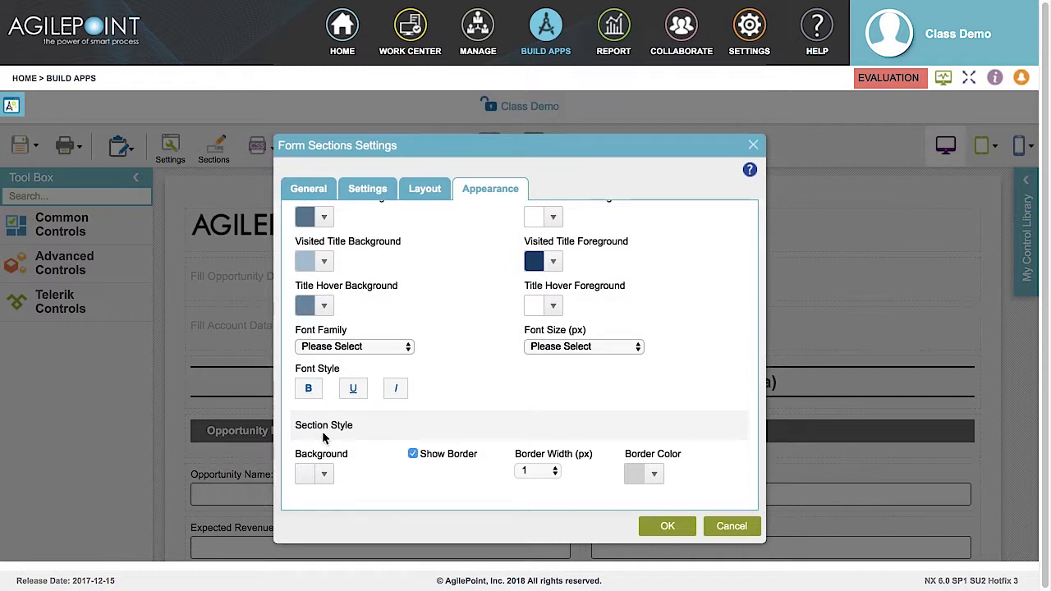
# Look over the section style's background colour, border width and border colour choices.
pyautogui.click(326, 476)
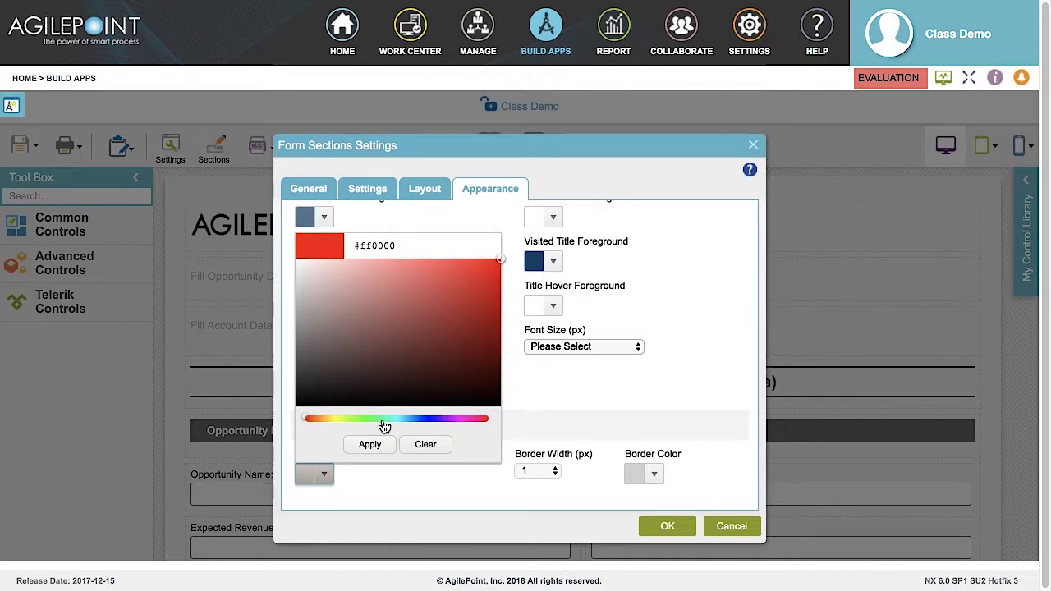
pyautogui.click(323, 475)
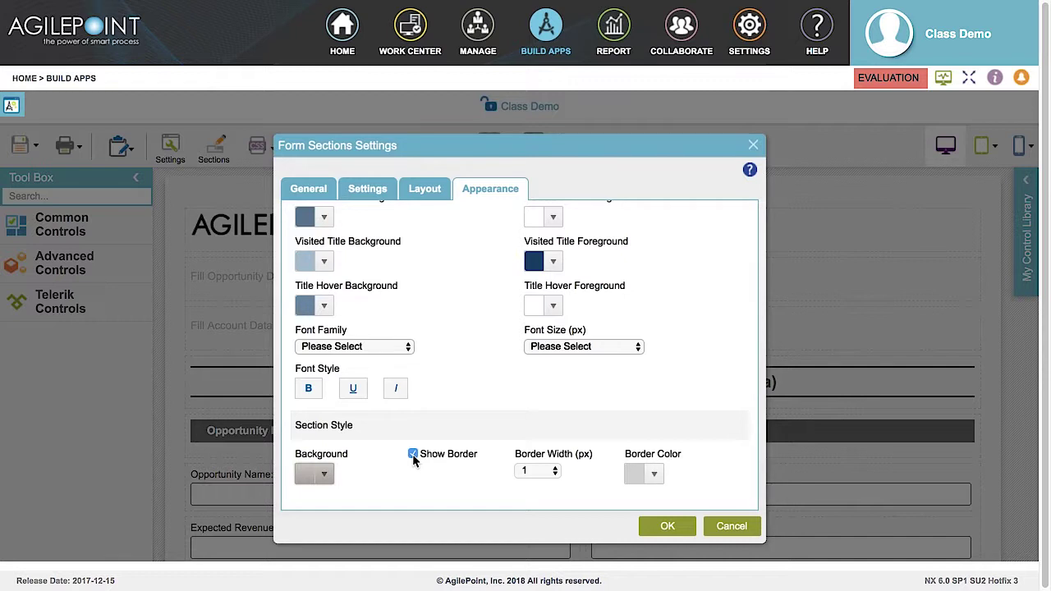
pyautogui.click(549, 471)
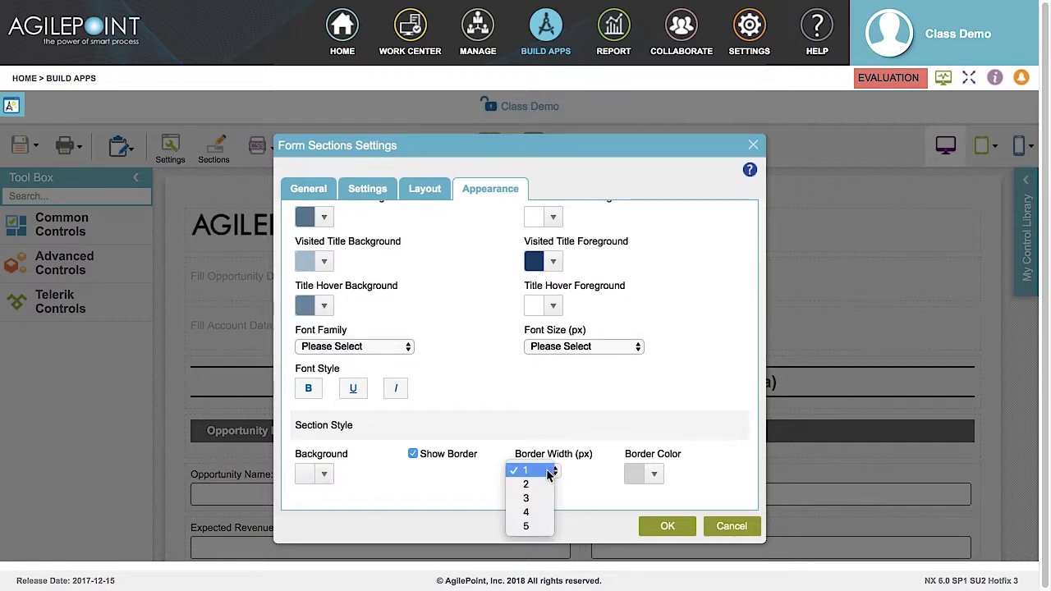
pyautogui.click(546, 469)
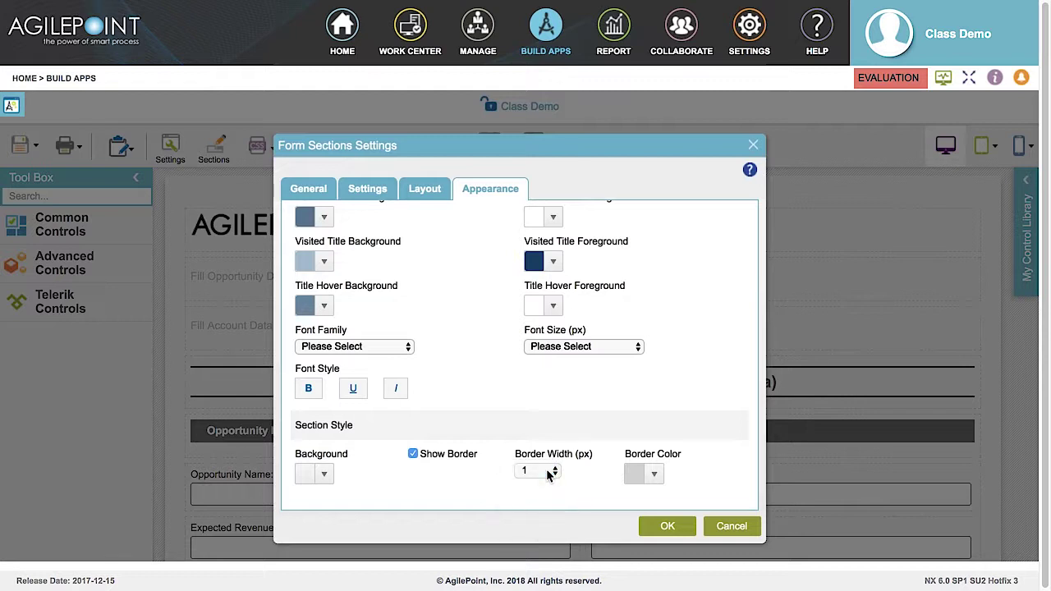
pyautogui.click(656, 478)
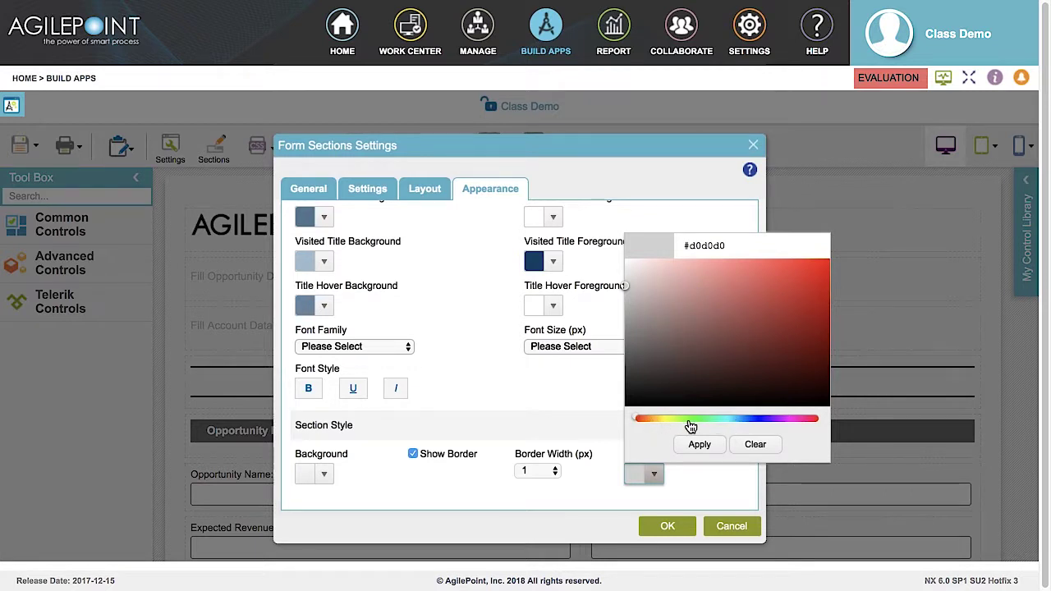
pyautogui.click(655, 476)
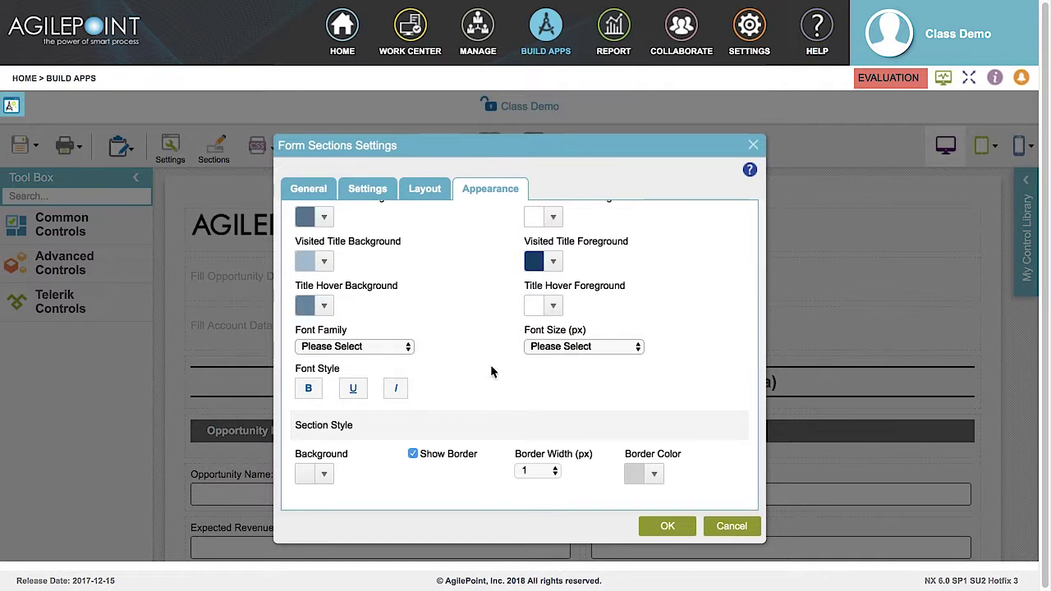
# Return to the general list of sections, apply the form sections settings, and view Section 2, Section 3 and Section 1 on the form.
pyautogui.click(310, 191)
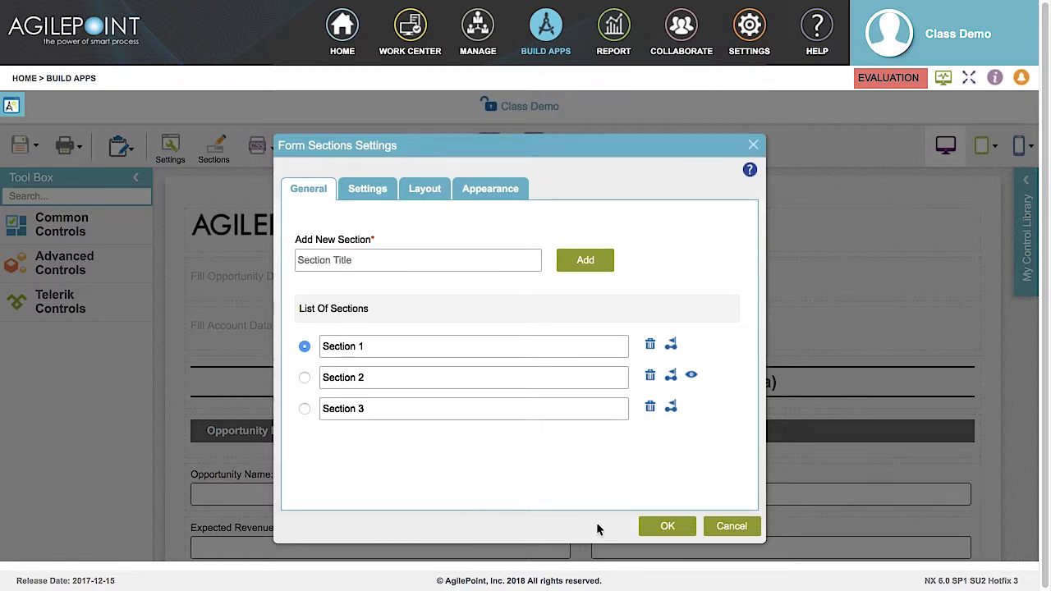
pyautogui.click(668, 529)
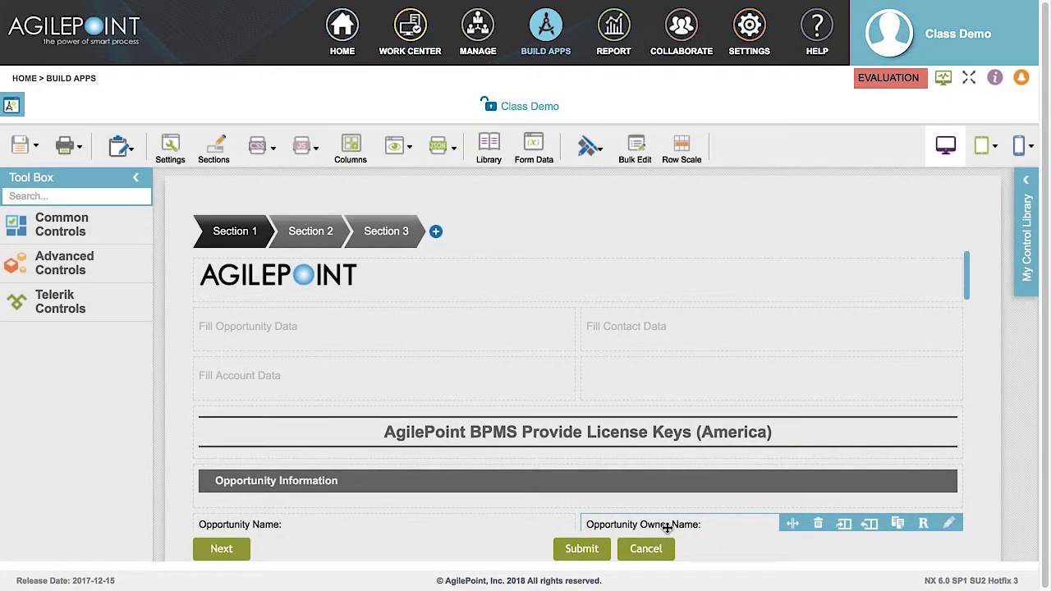
pyautogui.click(310, 244)
pyautogui.click(390, 244)
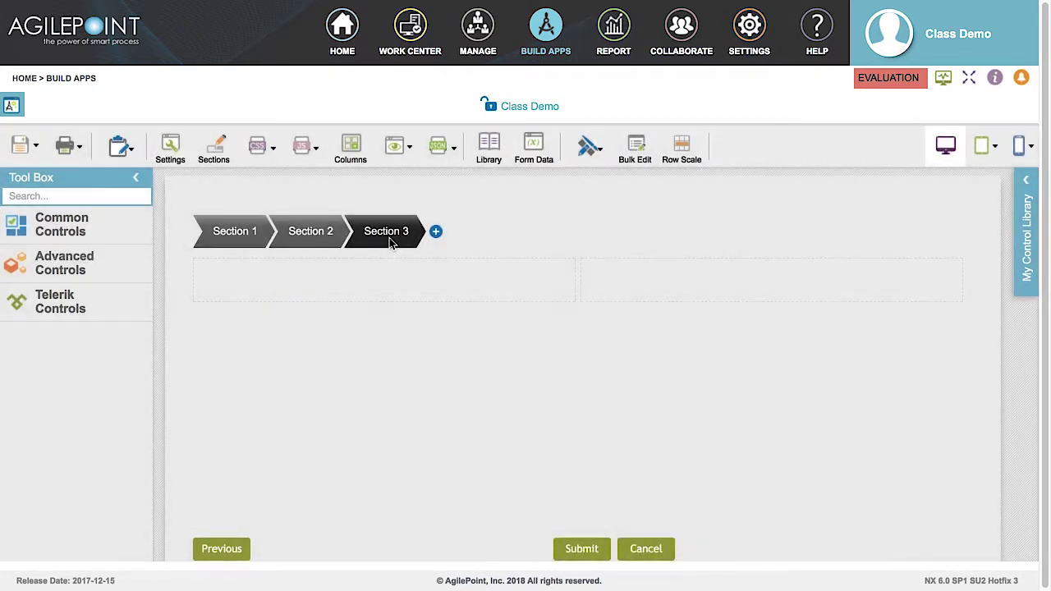
pyautogui.click(235, 239)
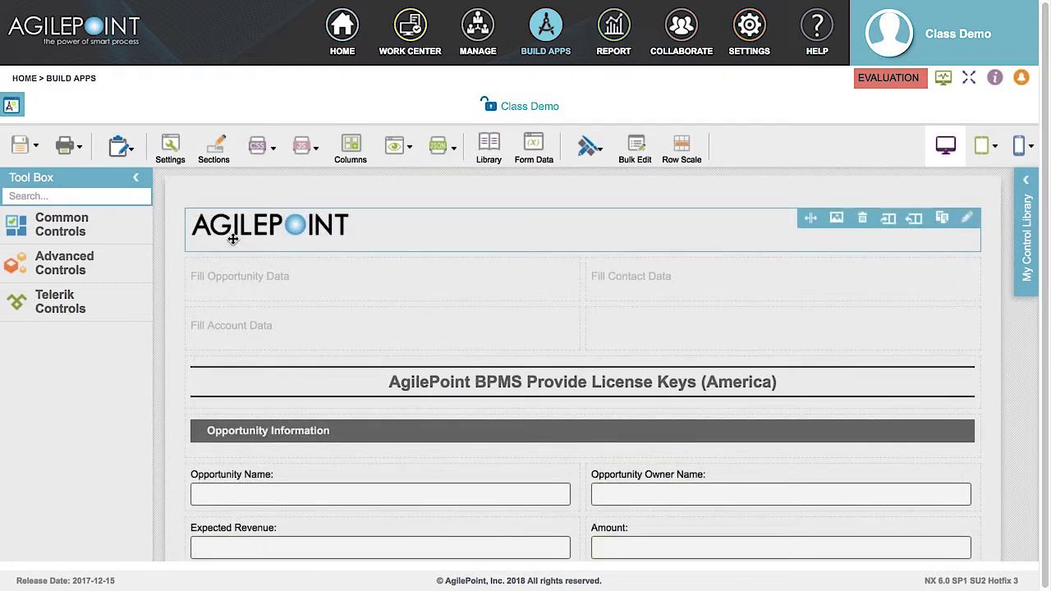
# View the form's custom CSS code and its shared CSS files, closing each without changes.
pyautogui.click(259, 154)
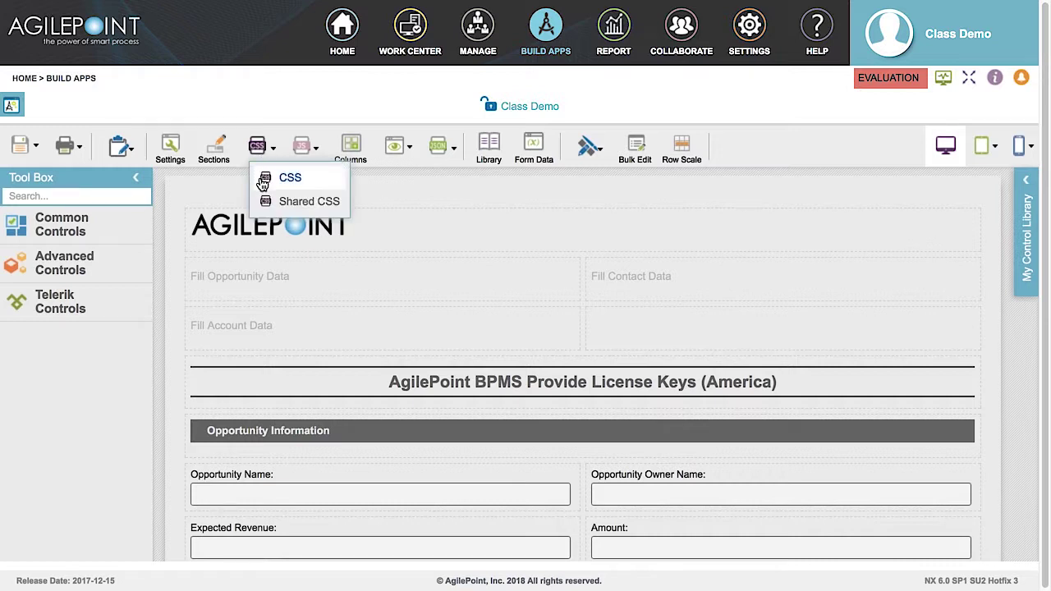
pyautogui.click(290, 187)
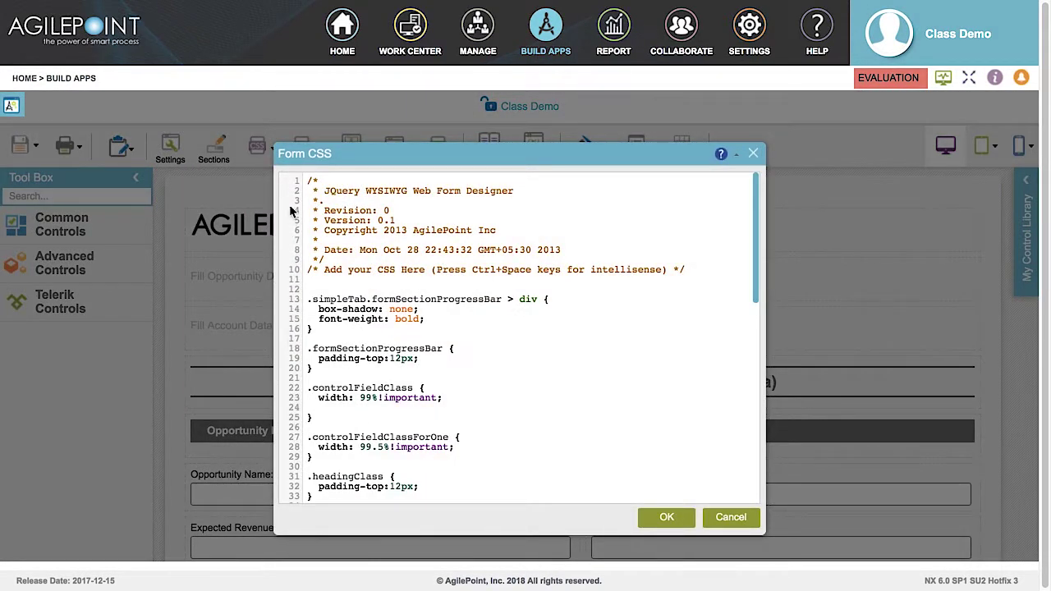
pyautogui.press('Escape')
pyautogui.moveTo(259, 158)
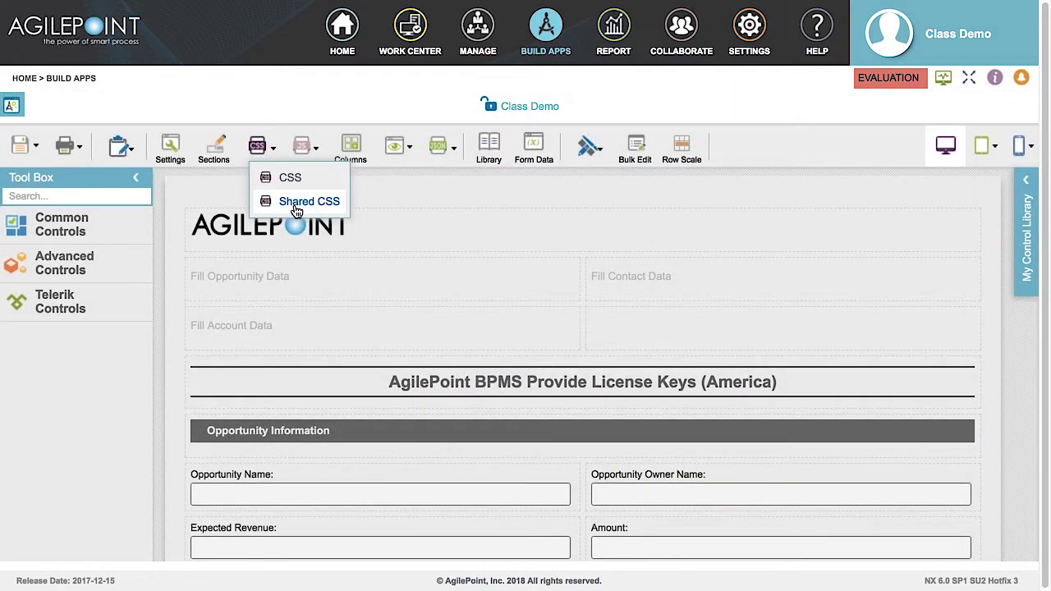
pyautogui.click(294, 204)
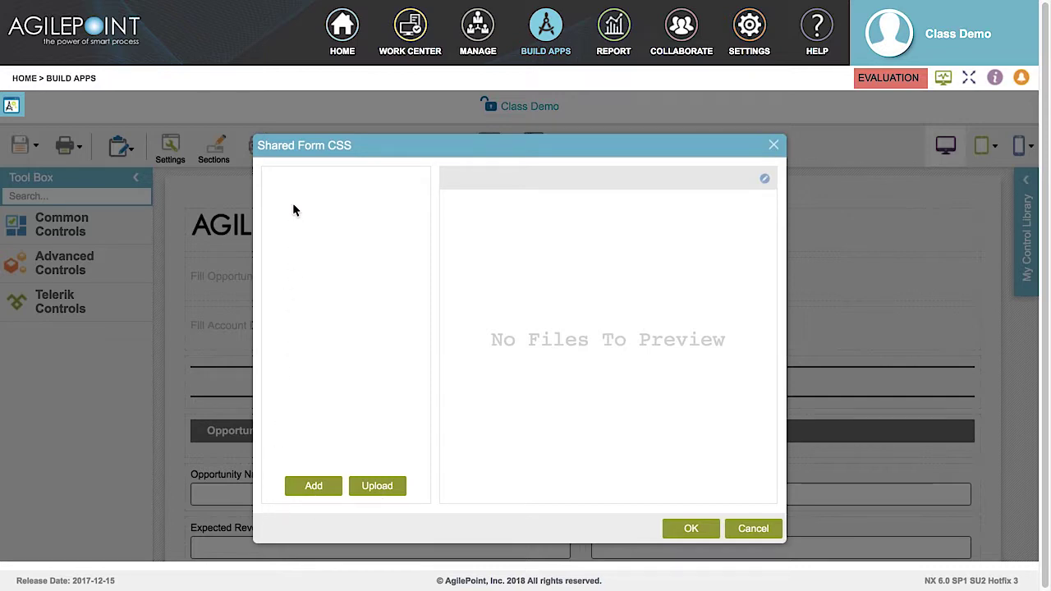
pyautogui.press('Escape')
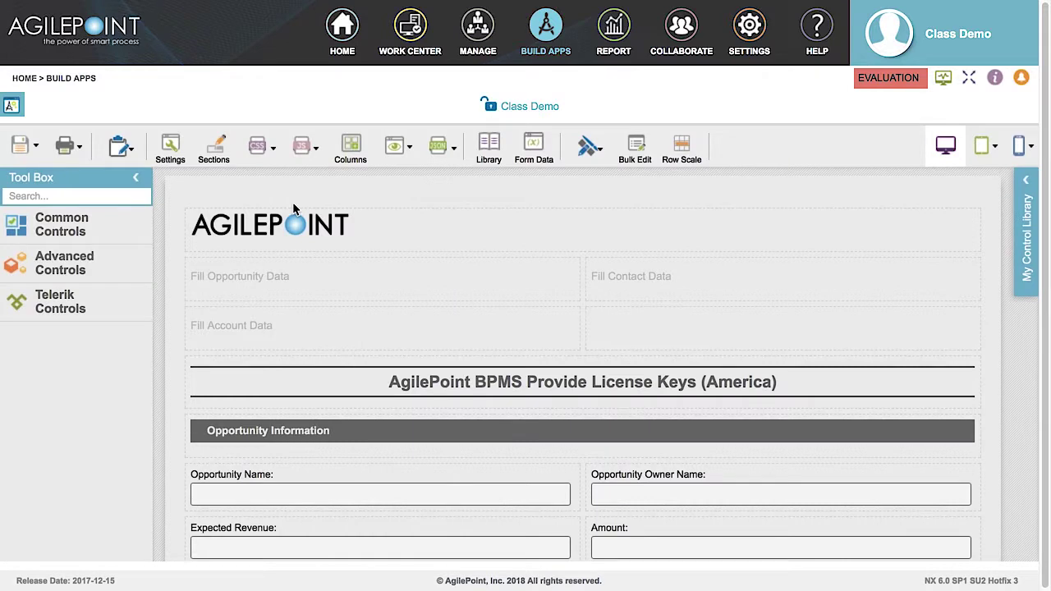
# View the form's JavaScript code and its shared JavaScript files, closing each without changes.
pyautogui.click(305, 161)
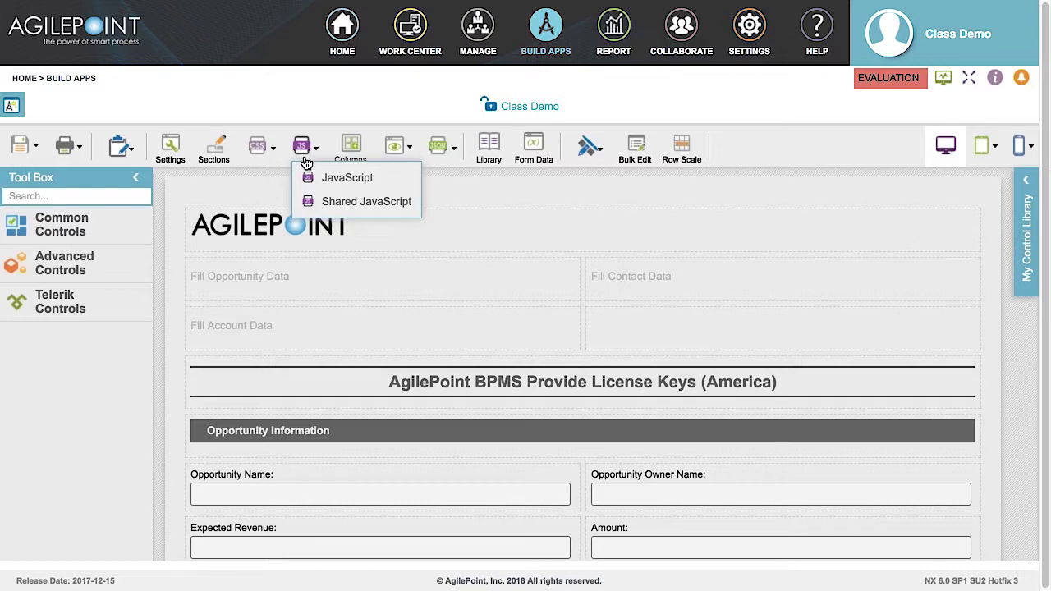
pyautogui.click(344, 188)
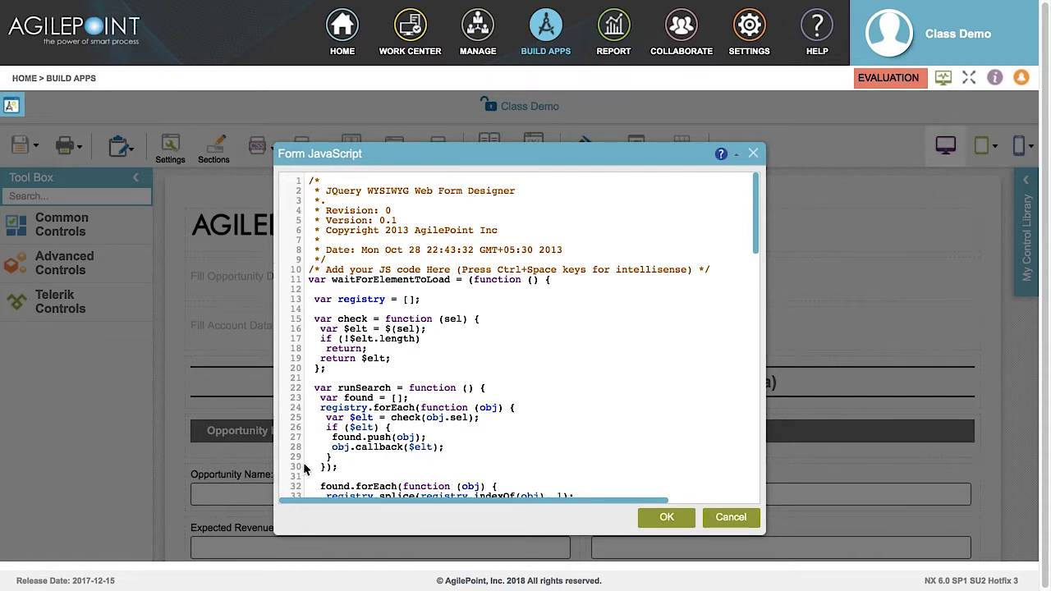
pyautogui.press('Escape')
pyautogui.click(302, 148)
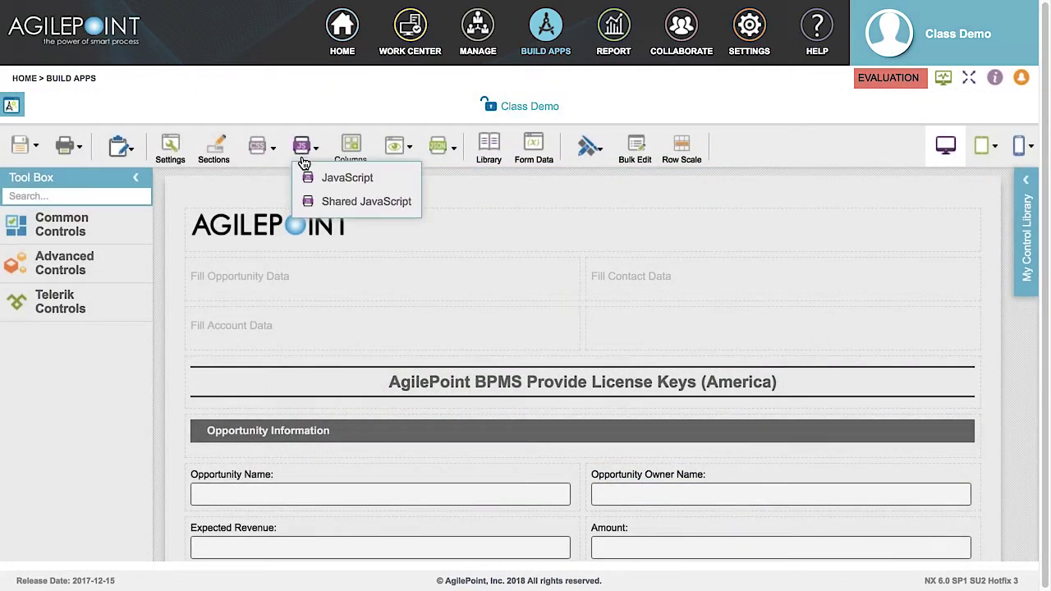
pyautogui.click(347, 205)
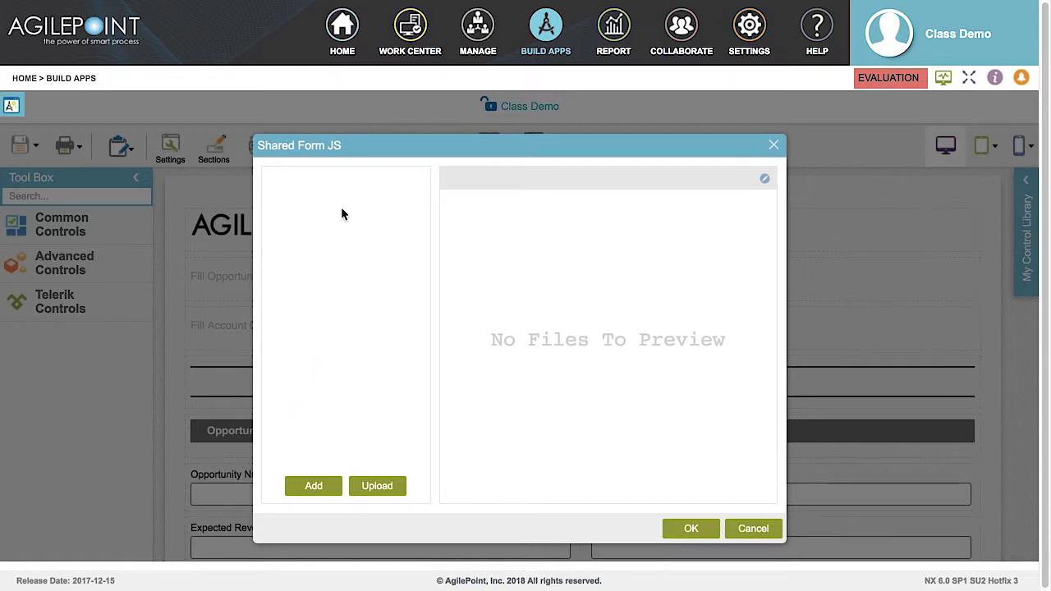
pyautogui.press('Escape')
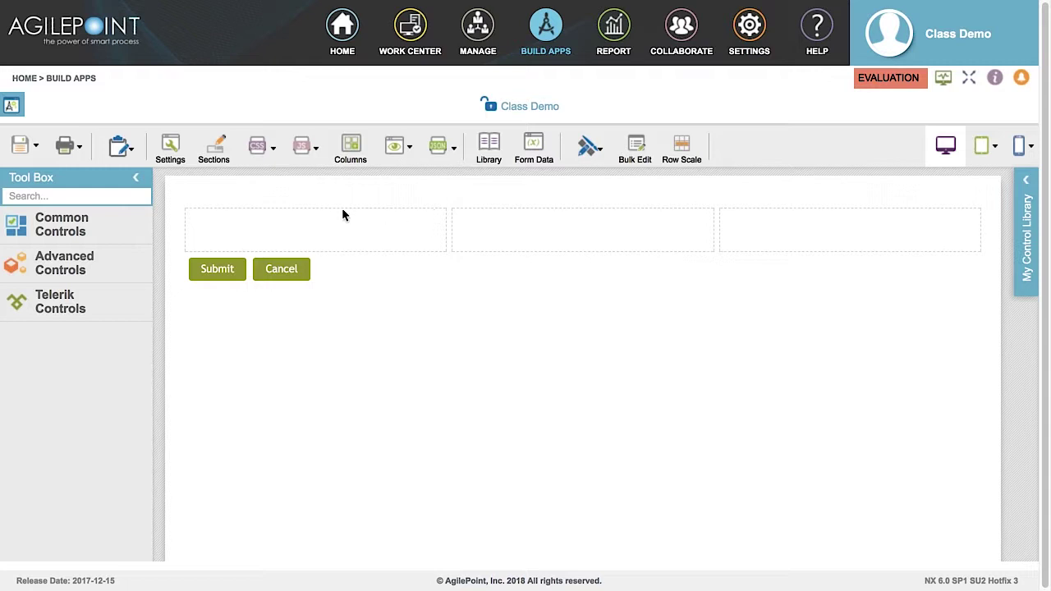
# Examine the form's column layout choices, trying the 10-column option, and leave the dialog.
pyautogui.click(351, 152)
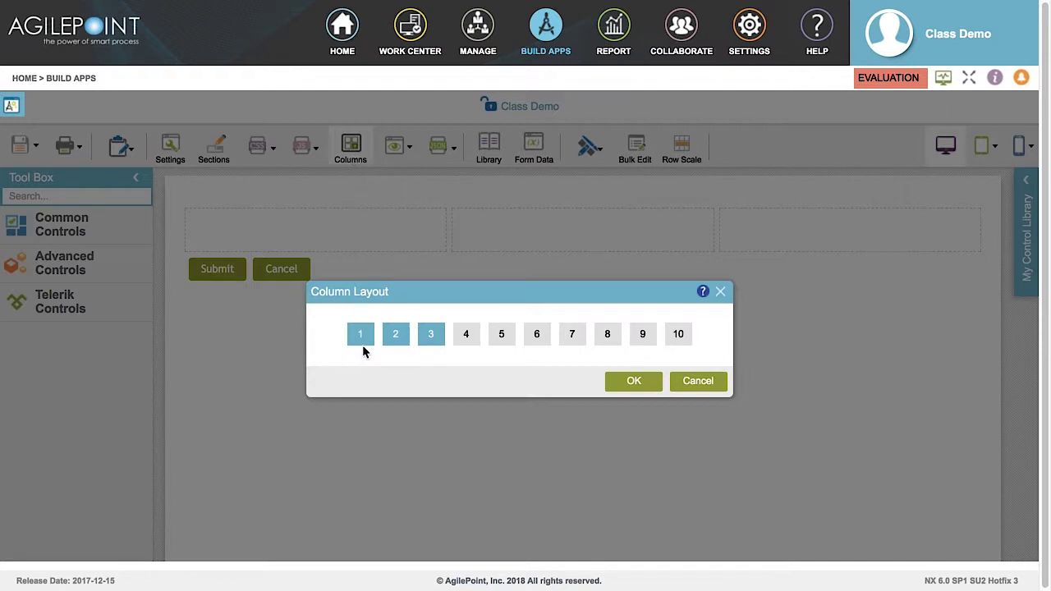
pyautogui.click(679, 341)
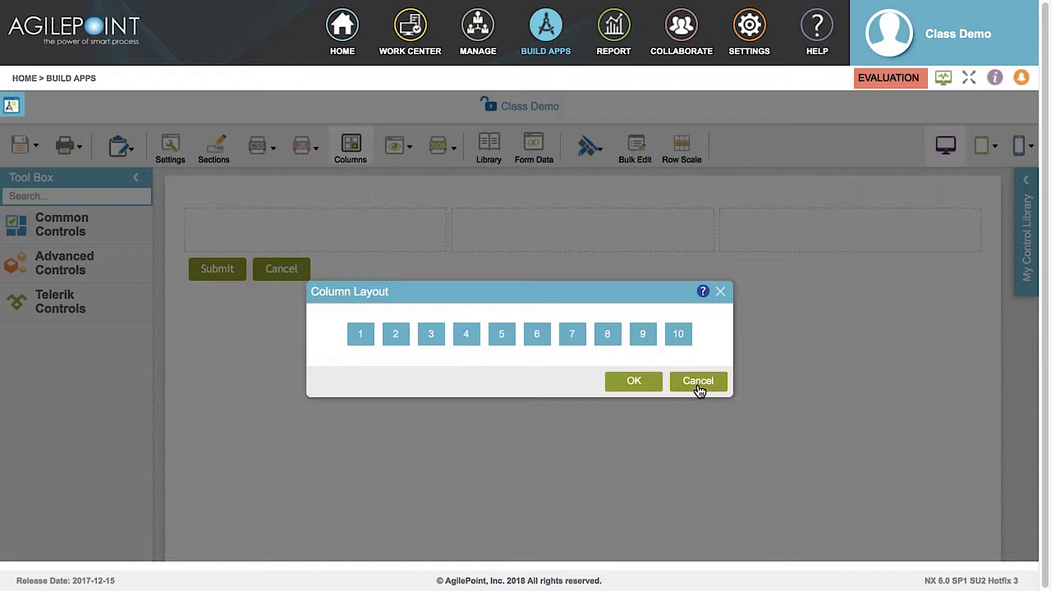
pyautogui.click(634, 383)
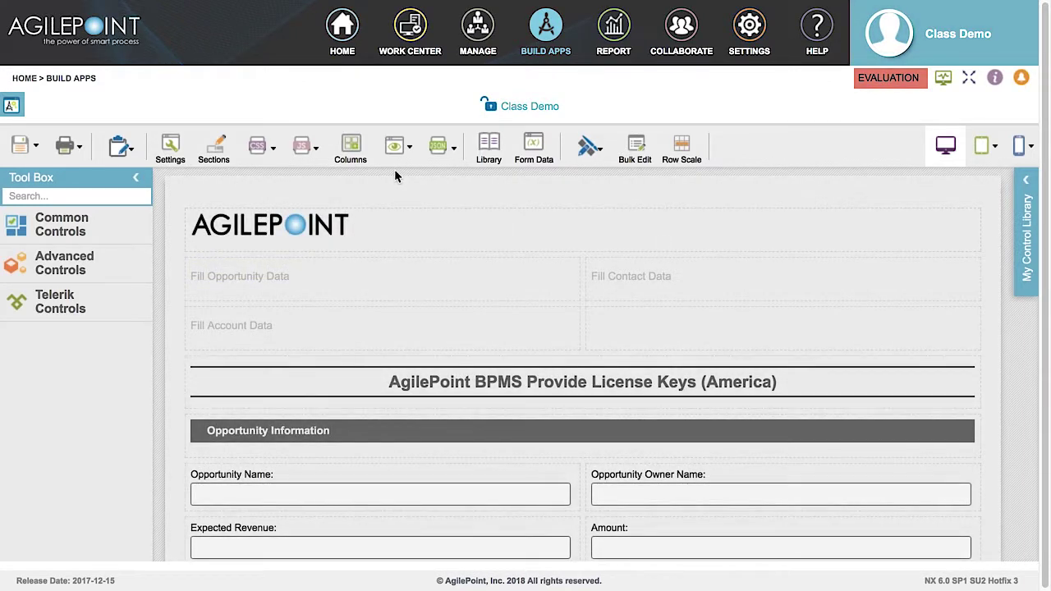
# Look over the form preview choices for PC browser, tablet landscape, tablet portrait, phone landscape and phone portrait.
pyautogui.click(399, 156)
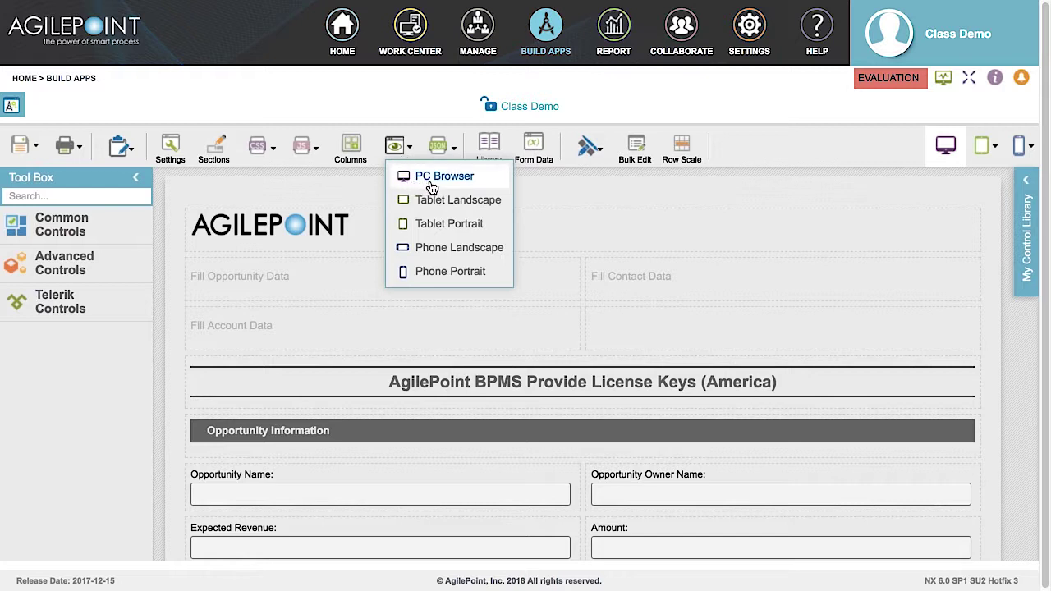
pyautogui.click(436, 179)
pyautogui.click(441, 206)
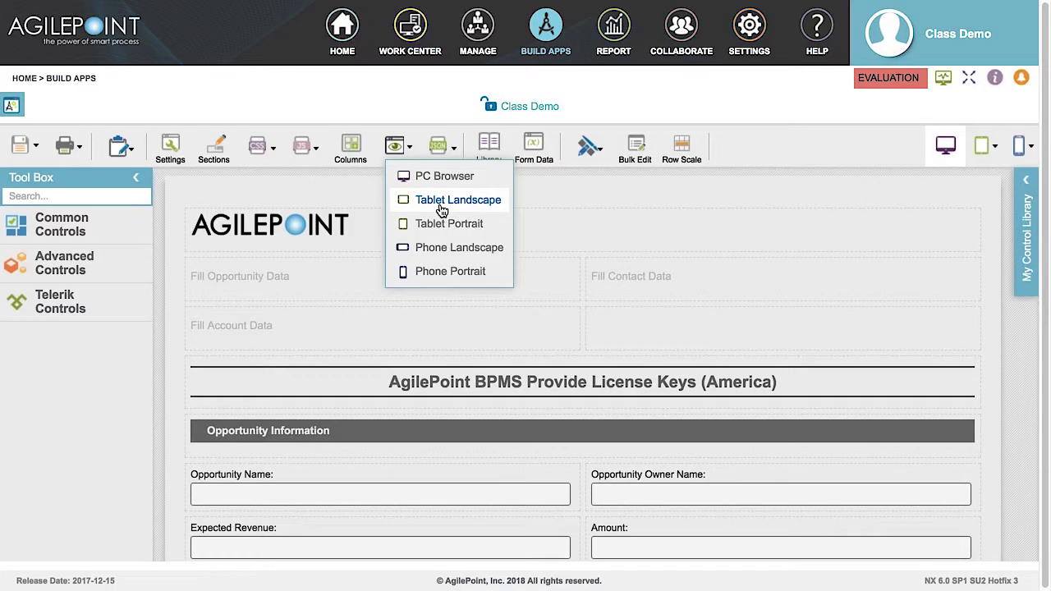
pyautogui.click(438, 227)
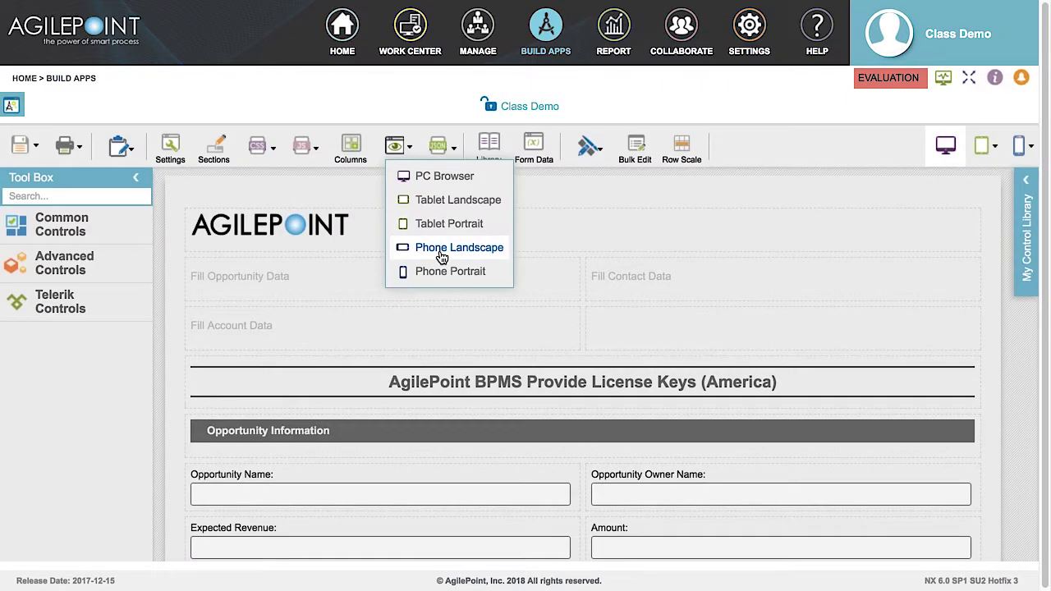
pyautogui.click(442, 257)
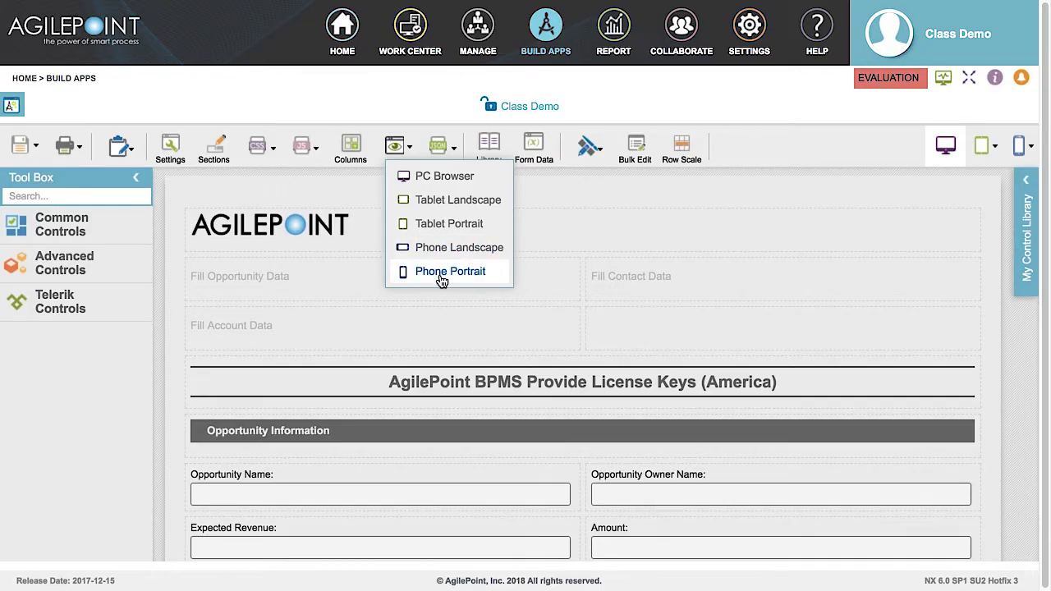
pyautogui.click(441, 278)
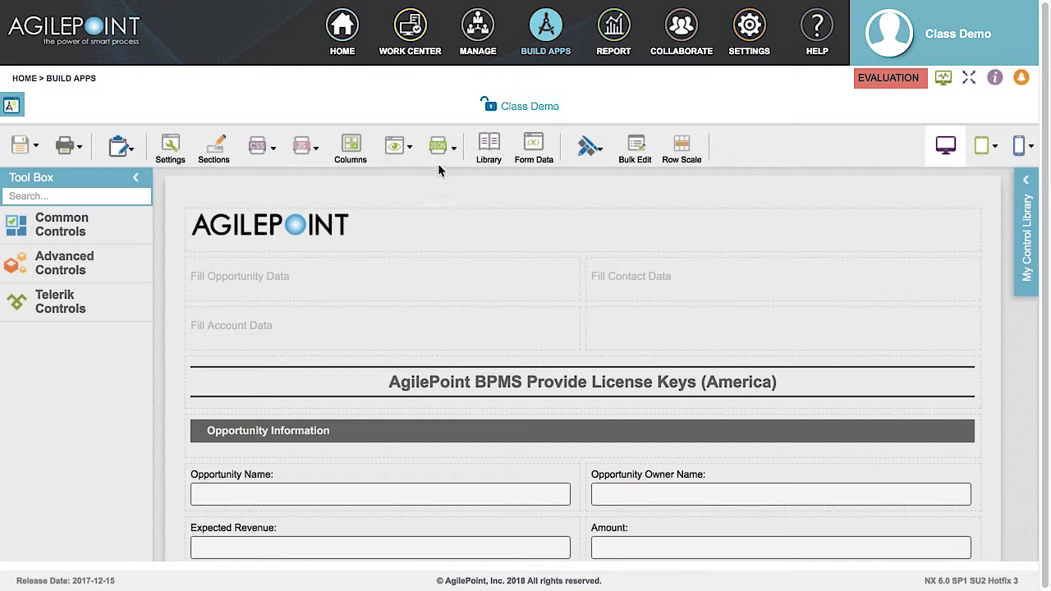
# View the form's JSON code, close it, and look over the form export and import options.
pyautogui.click(441, 155)
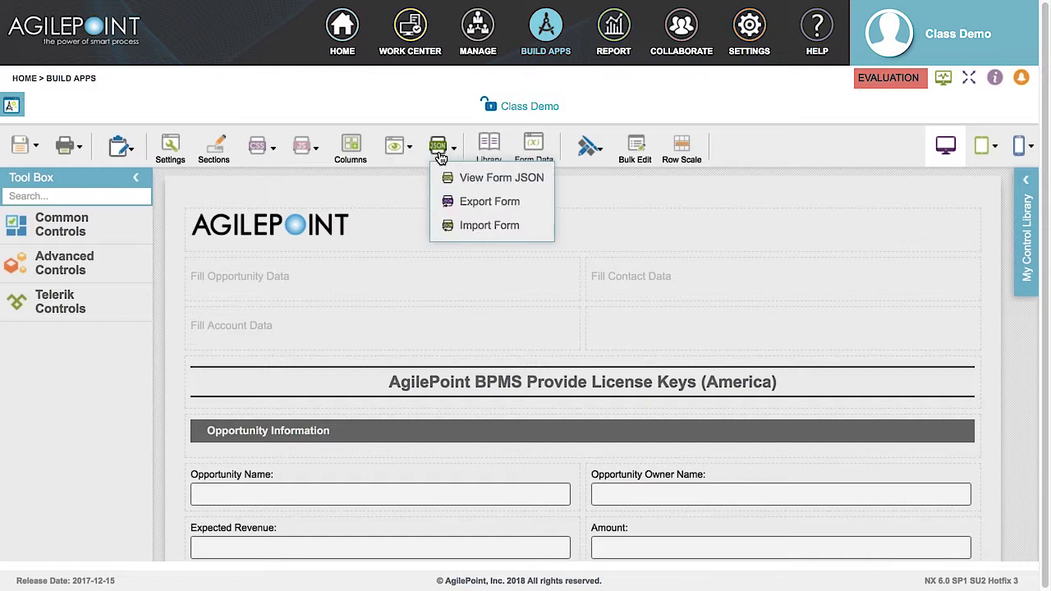
pyautogui.click(482, 181)
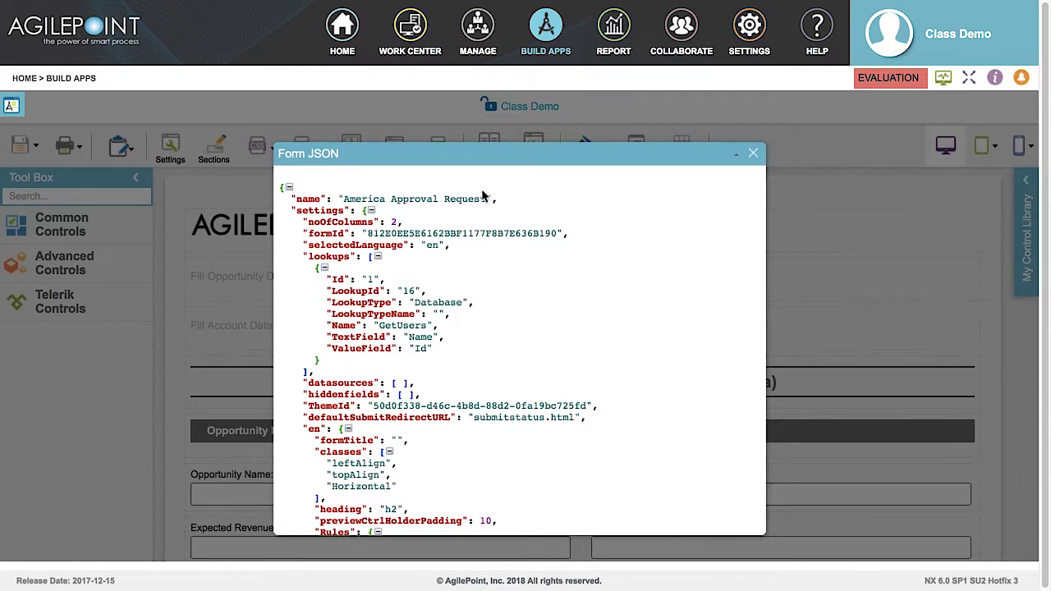
pyautogui.press('Escape')
pyautogui.click(440, 145)
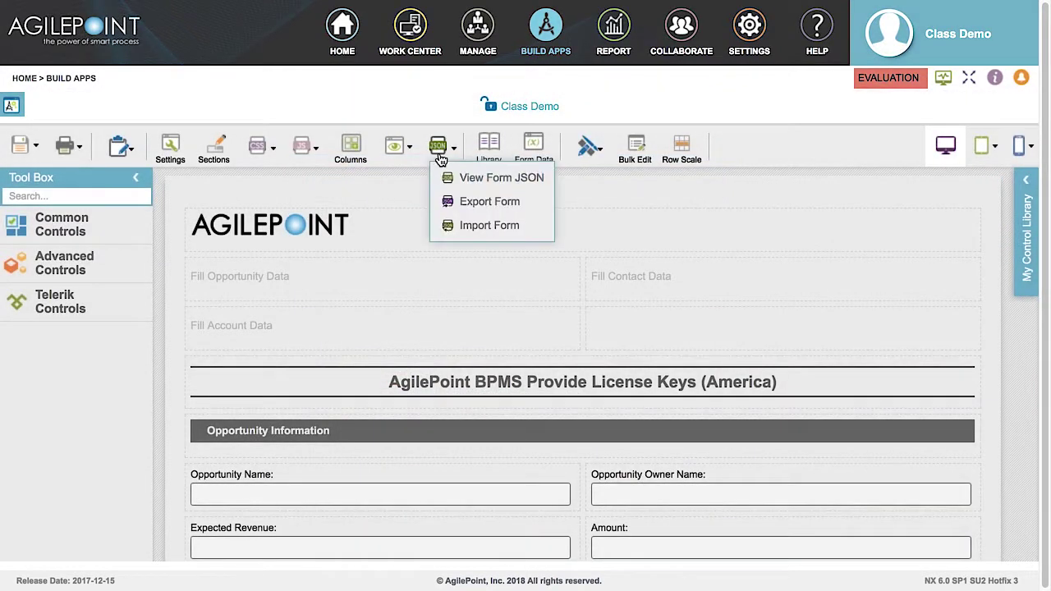
pyautogui.click(486, 227)
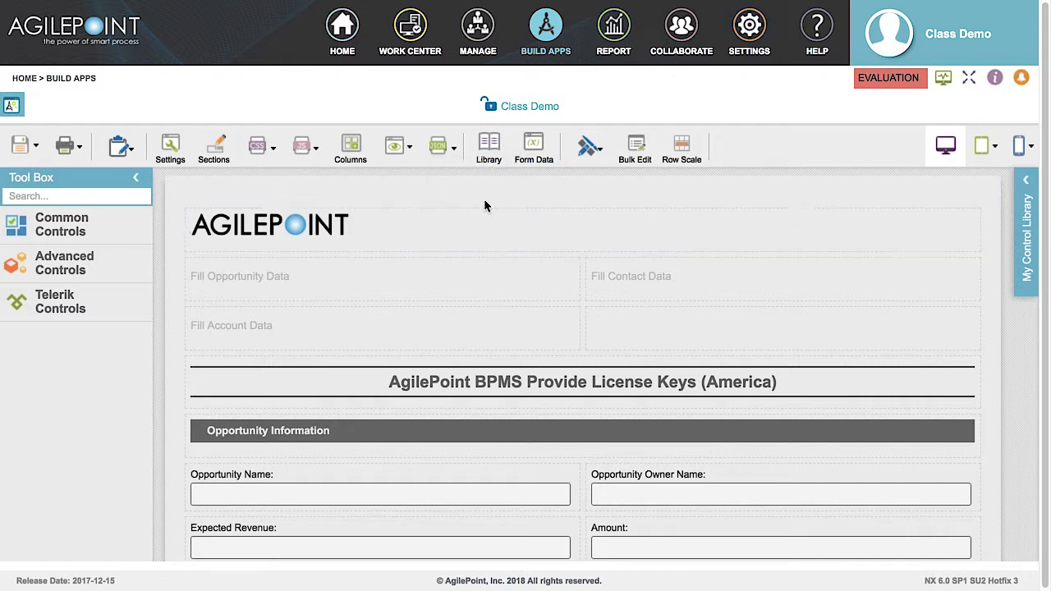
# Show the control library, search it for "spacer", and clear the search.
pyautogui.click(490, 167)
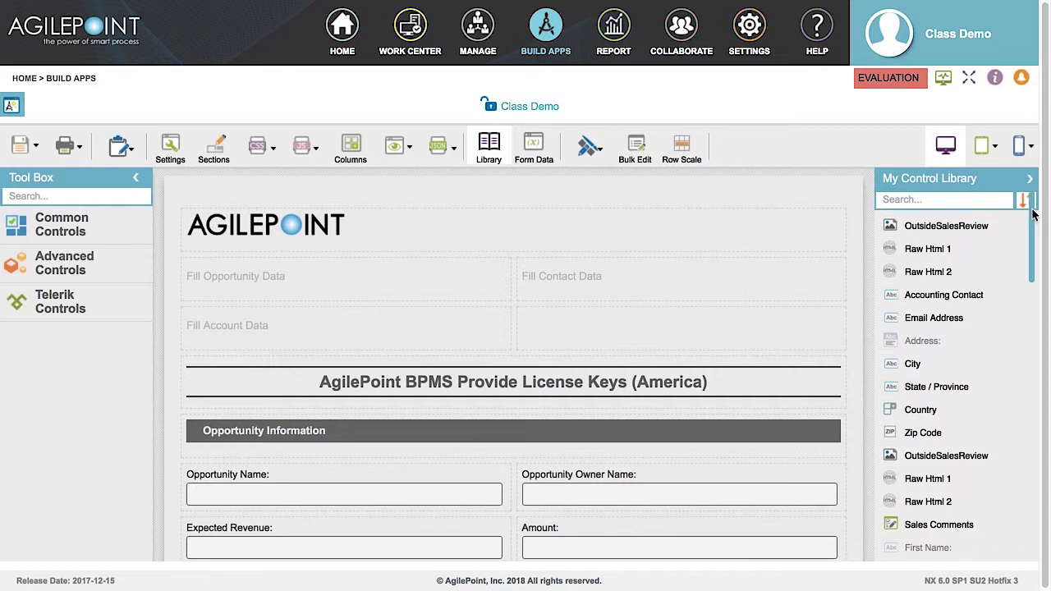
pyautogui.moveTo(1033, 215)
pyautogui.mouseDown()
pyautogui.moveTo(1033, 298)
pyautogui.moveTo(1032, 207)
pyautogui.mouseUp()
pyautogui.click(942, 201)
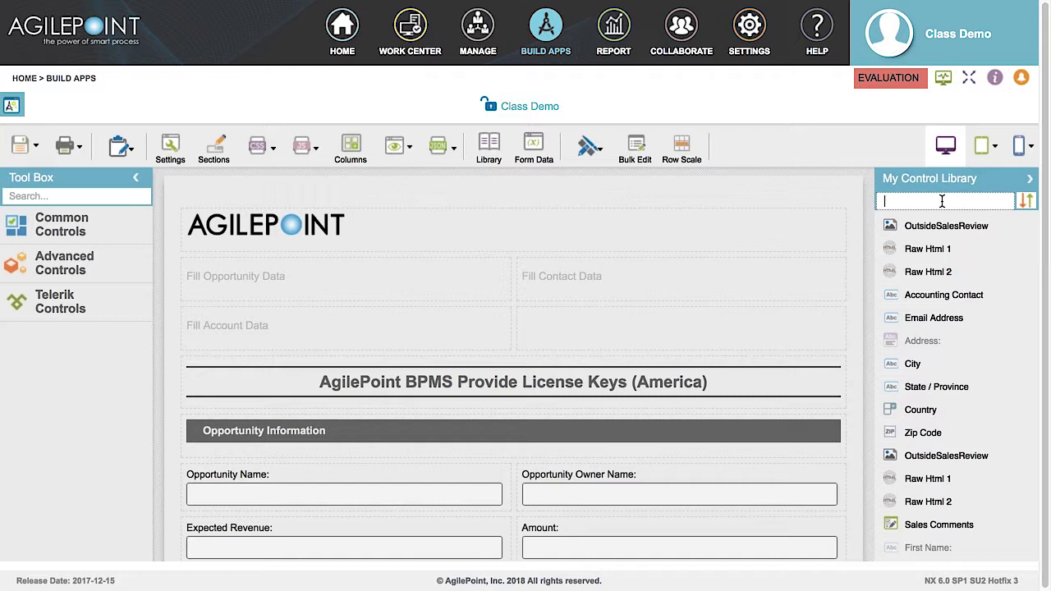
pyautogui.write('spacer')
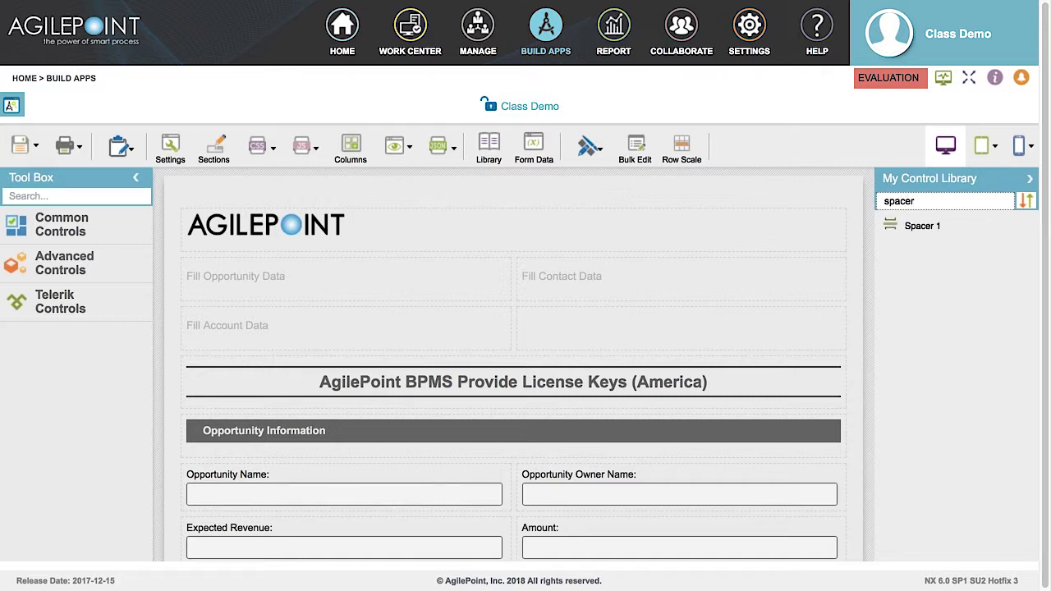
pyautogui.hotkey('ctrl', 'a')
pyautogui.press('BackSpace')
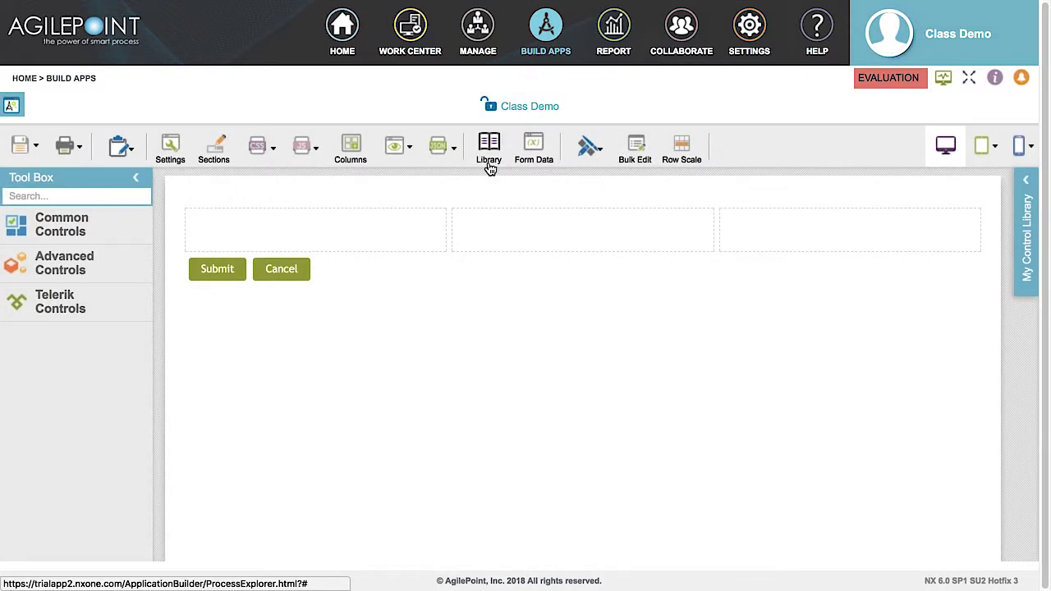
# Add the First Name text box from the control library to the empty form's first cell, then close its settings and the library.
pyautogui.click(1027, 186)
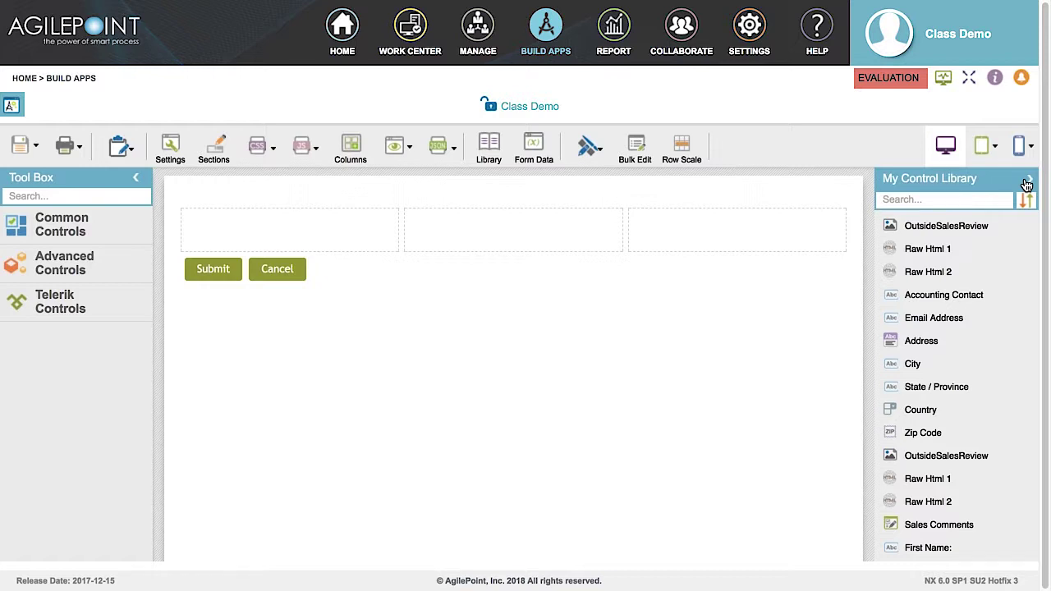
pyautogui.moveTo(1034, 204); pyautogui.dragTo(1033, 281)
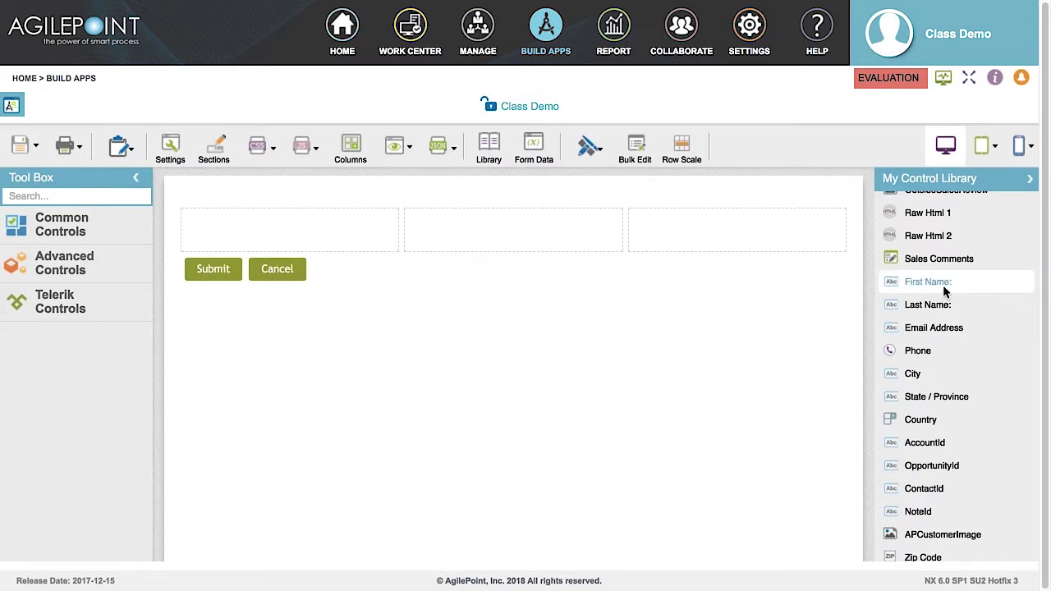
pyautogui.moveTo(943, 285); pyautogui.dragTo(261, 229)
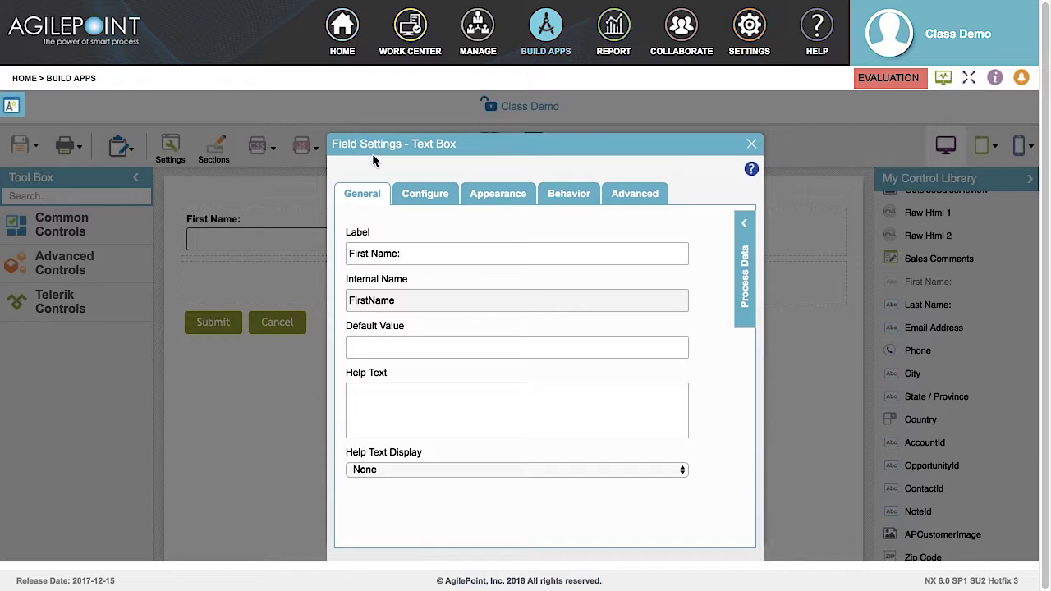
pyautogui.click(752, 149)
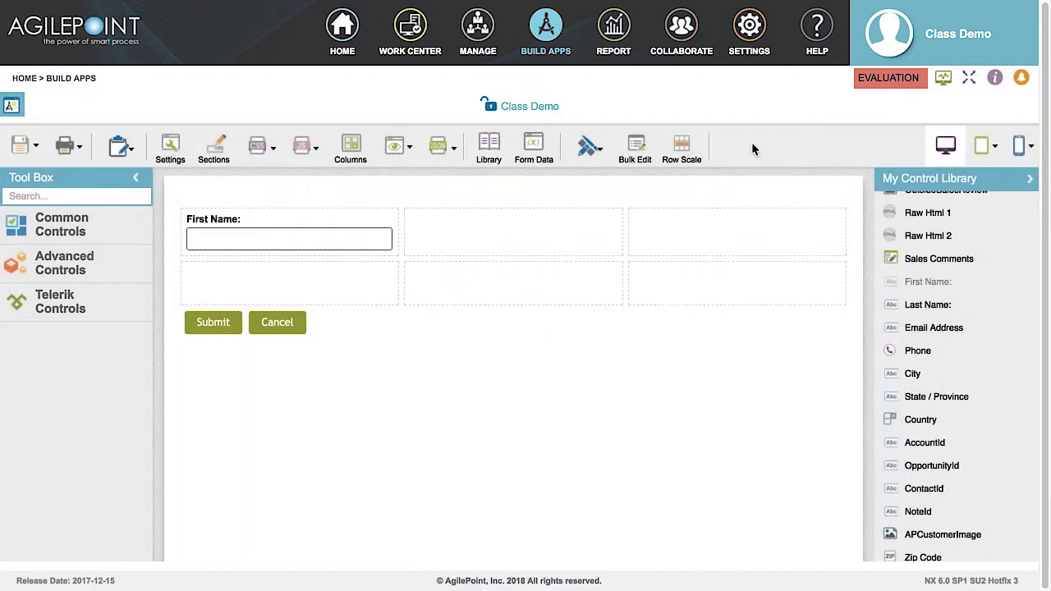
pyautogui.click(1027, 183)
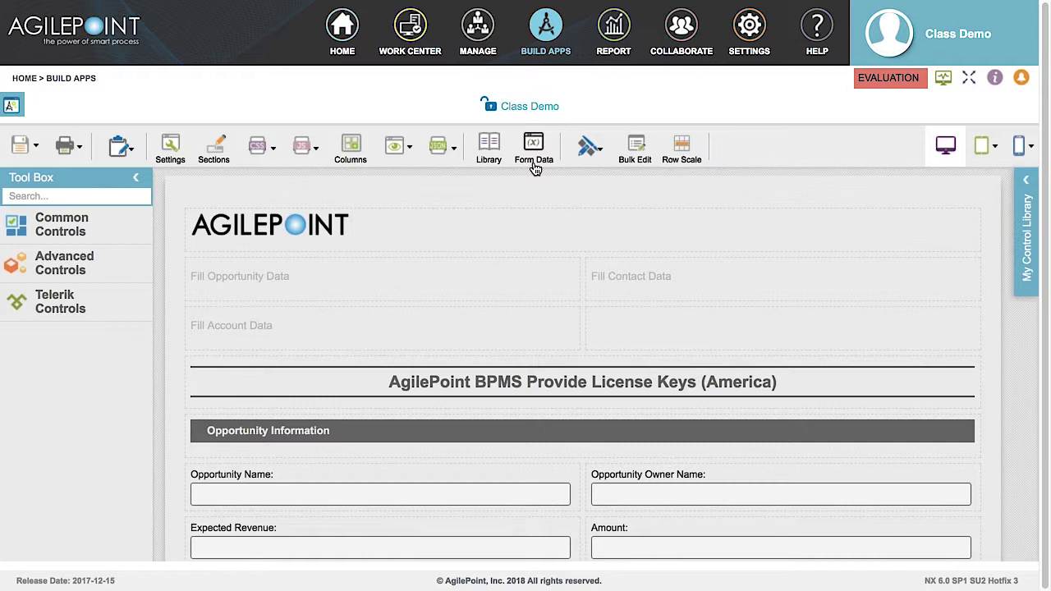
# Examine the form fields listed in the form's data model and close the data model.
pyautogui.click(534, 152)
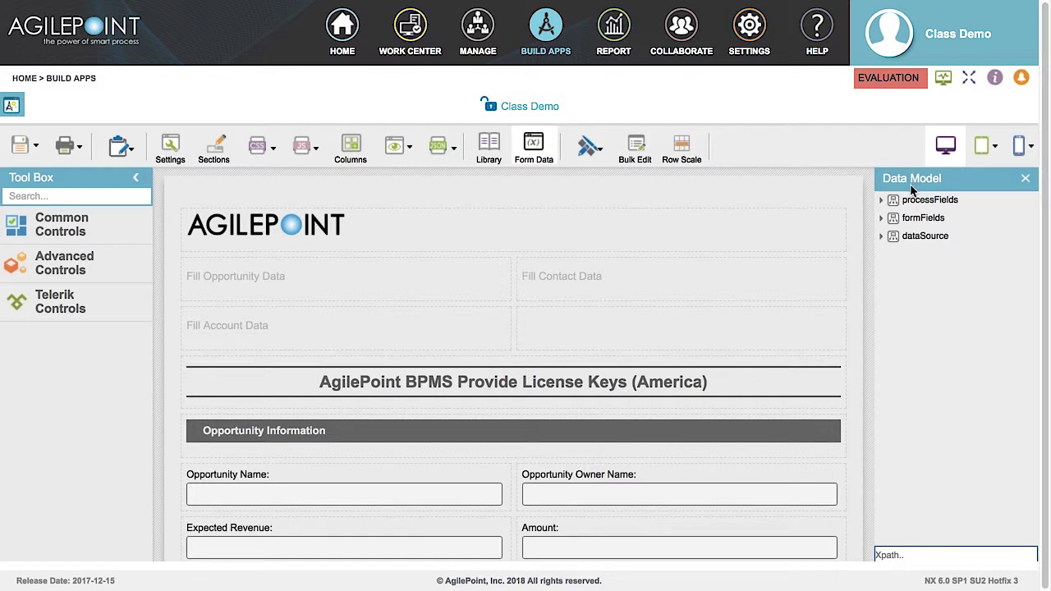
pyautogui.click(882, 219)
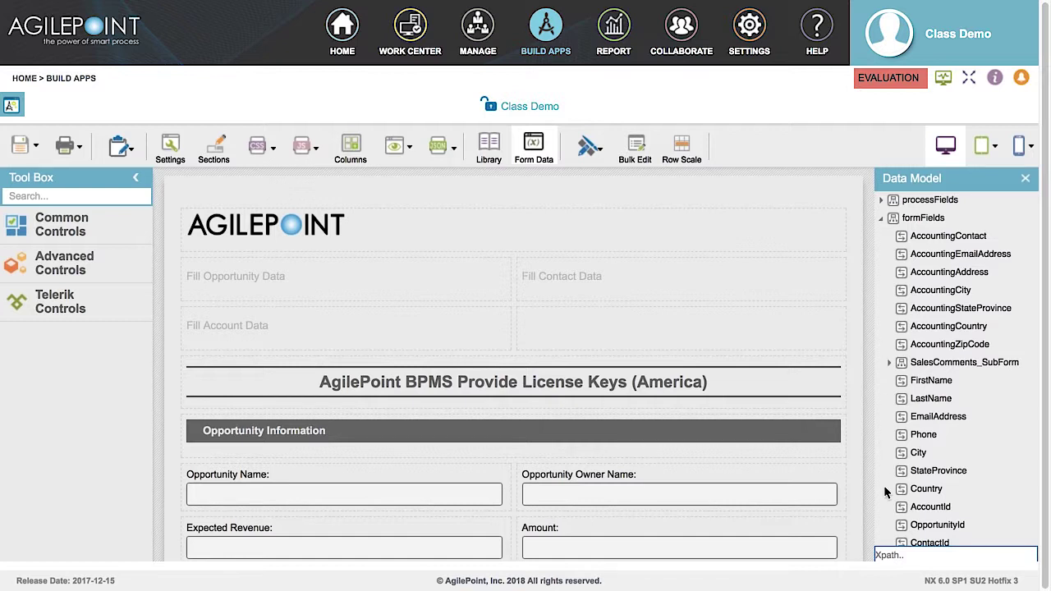
pyautogui.click(881, 219)
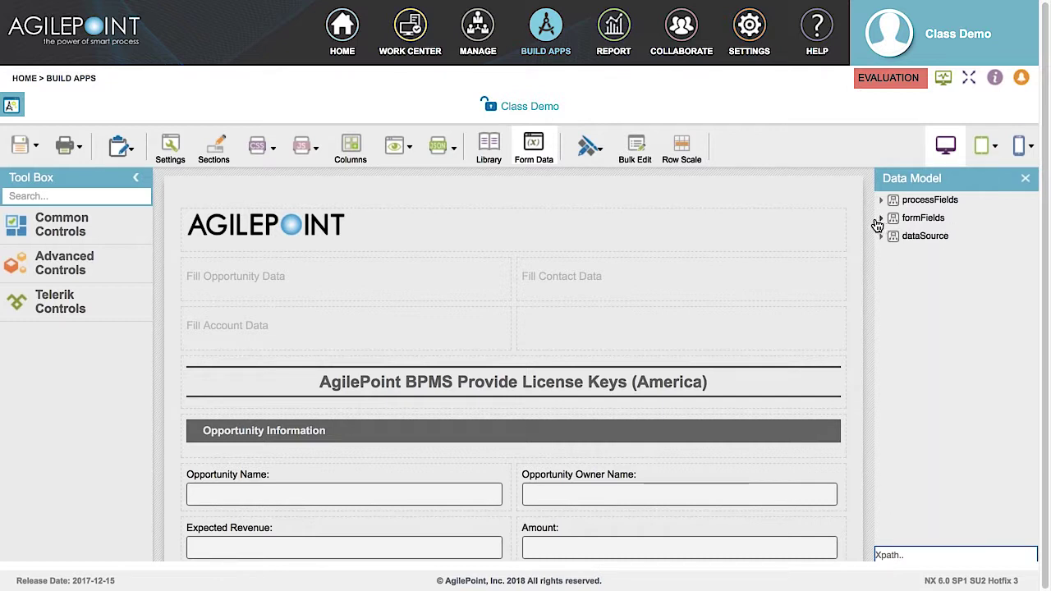
pyautogui.click(1026, 181)
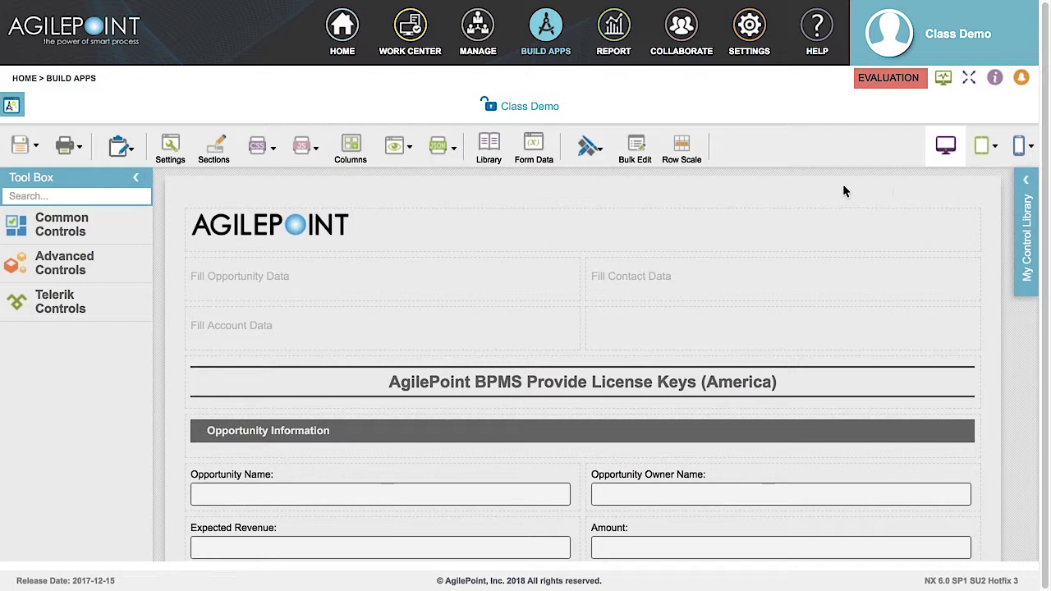
# Open the Rule Builder and review the available form events, keeping Load selected.
pyautogui.click(588, 158)
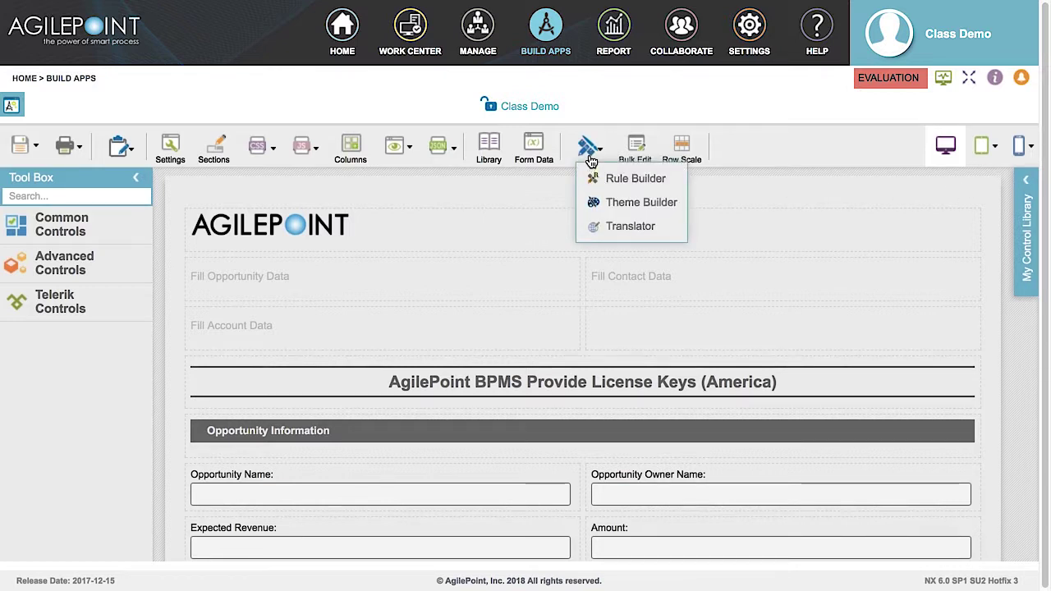
pyautogui.click(624, 182)
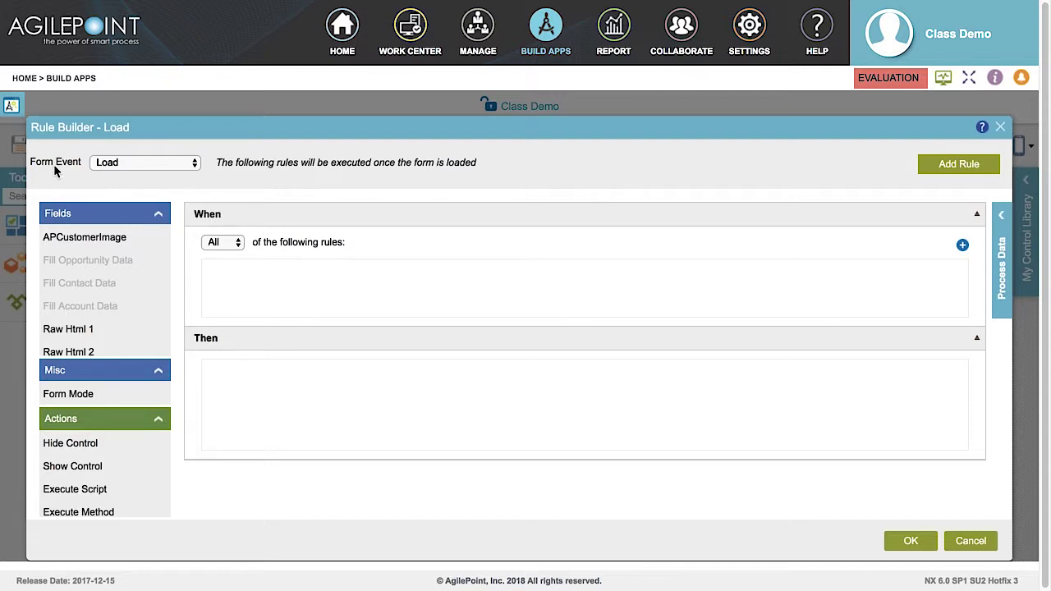
pyautogui.click(143, 167)
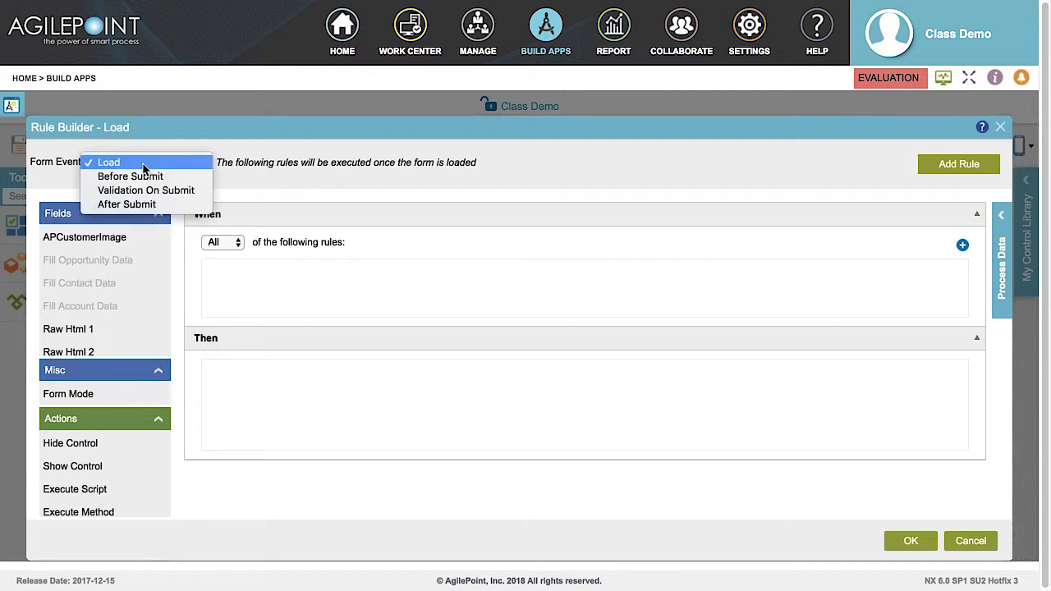
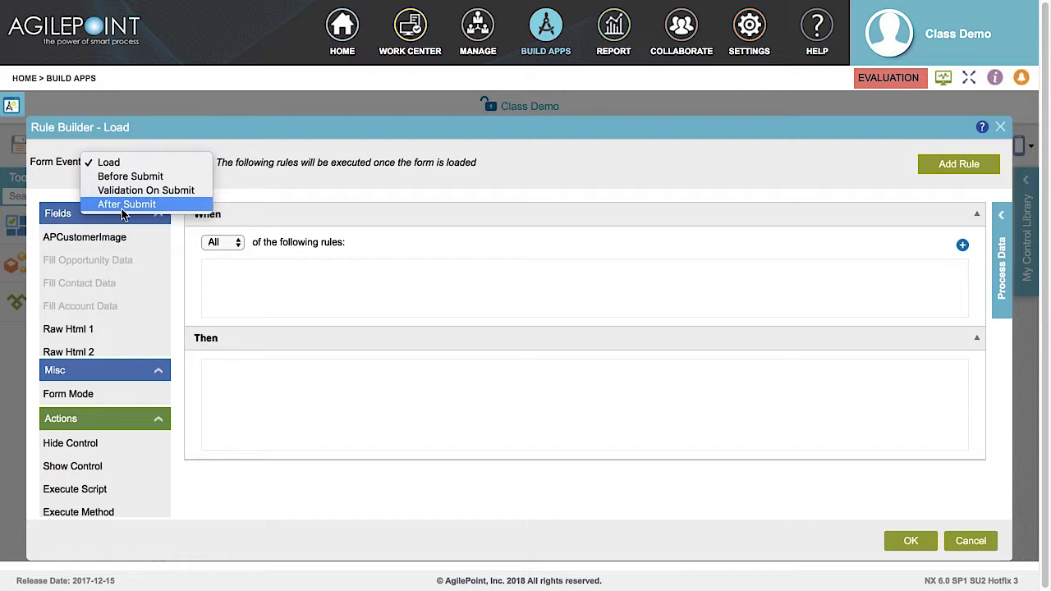
pyautogui.click(124, 169)
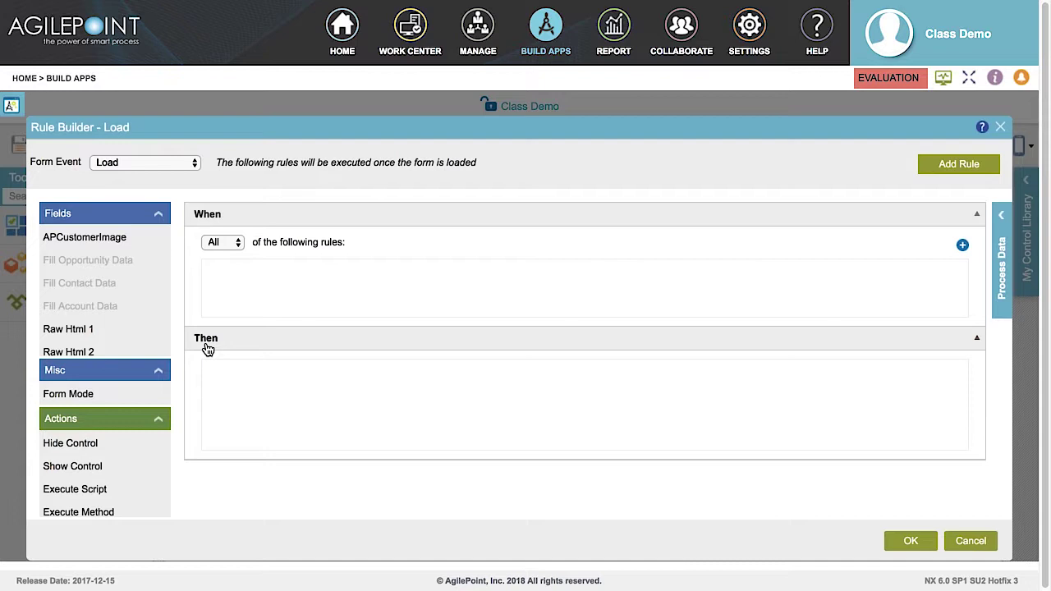
# Review the Load rule's All, Any and None matching options, and add and remove a nested condition group.
pyautogui.click(223, 244)
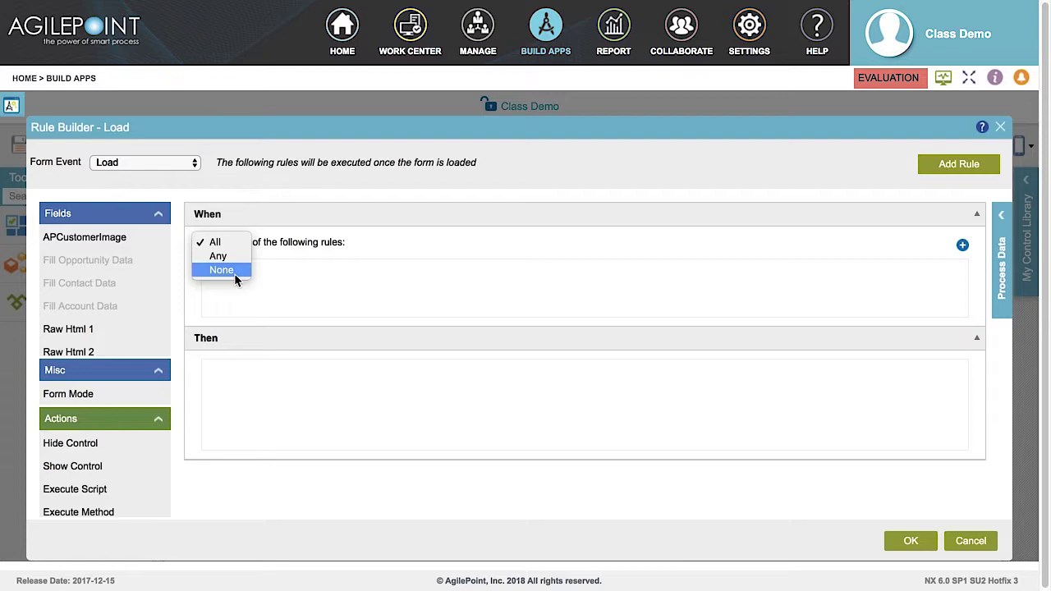
pyautogui.press('Escape')
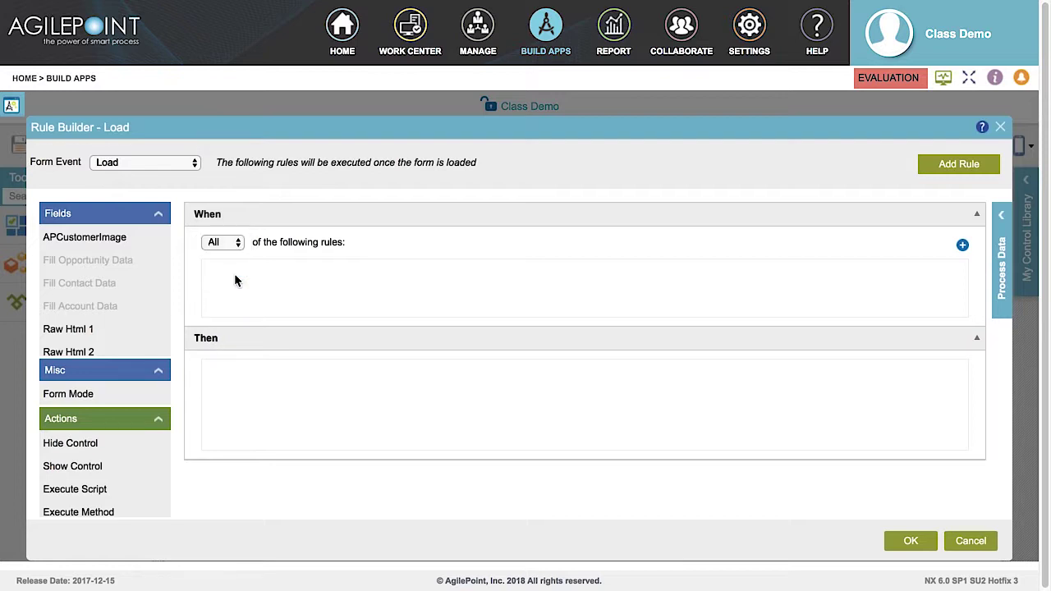
pyautogui.click(963, 246)
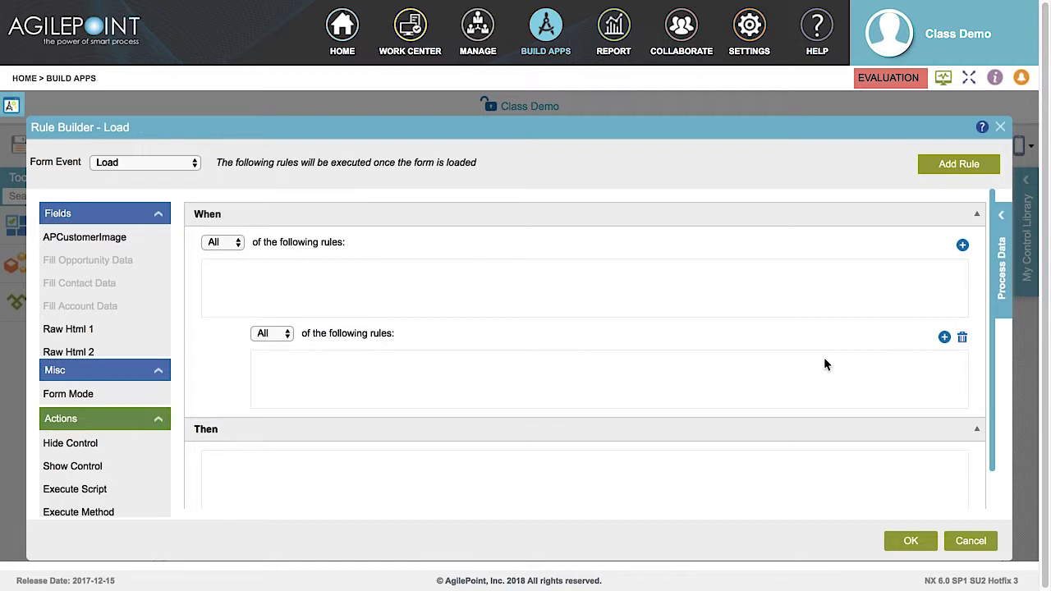
pyautogui.click(963, 338)
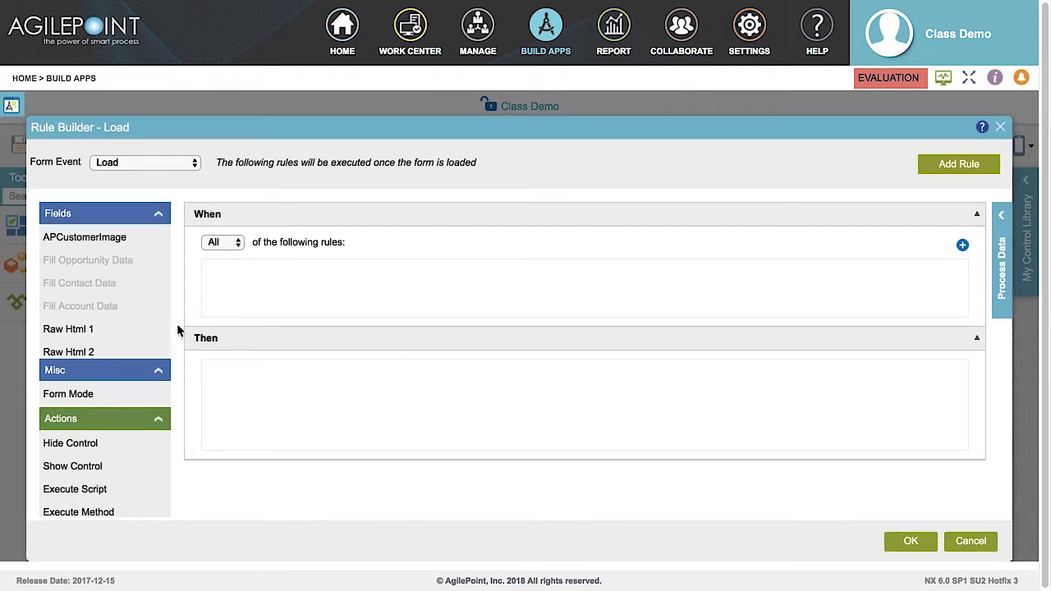
# Switch to the Before Submit event, view its matching options, and add and remove a nested condition group.
pyautogui.click(141, 164)
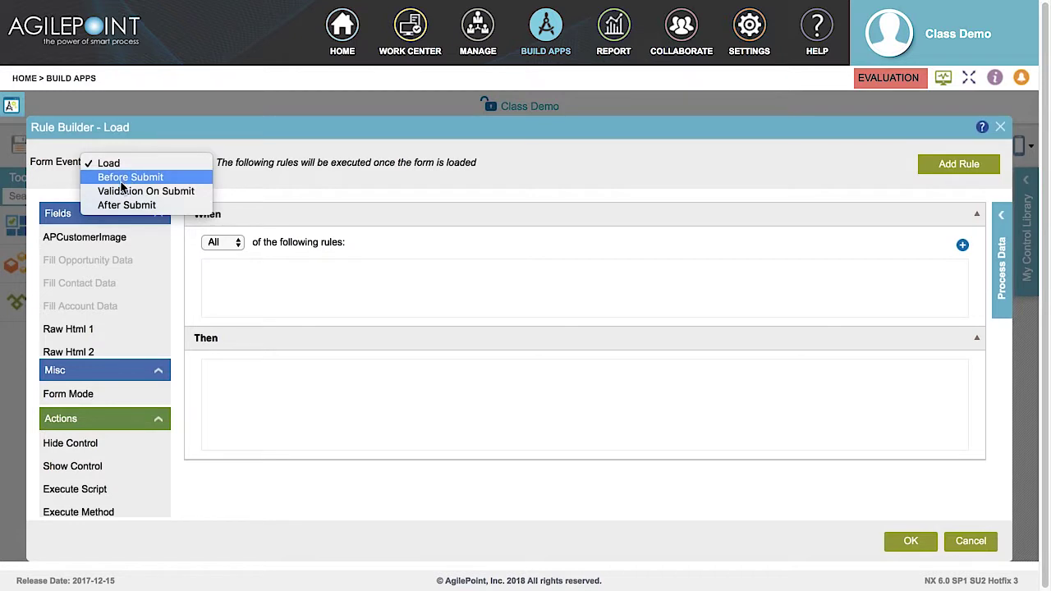
pyautogui.click(122, 182)
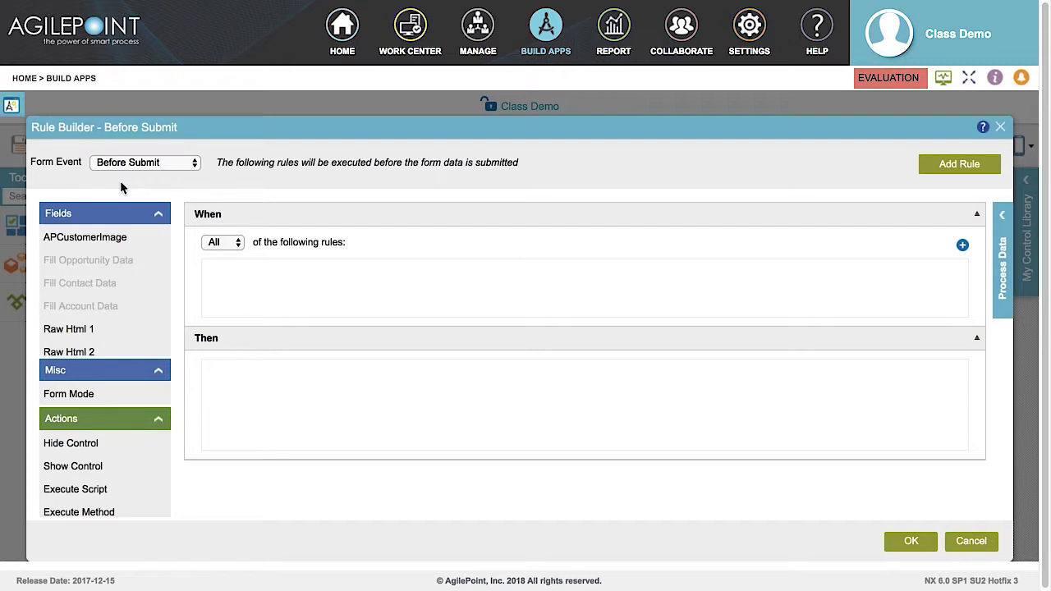
pyautogui.click(229, 249)
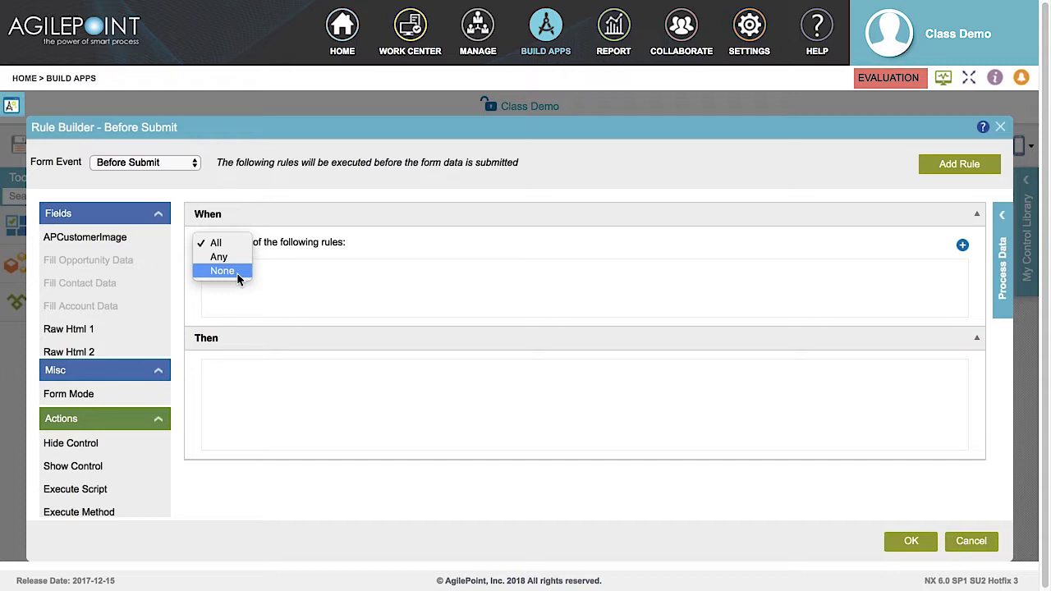
pyautogui.press('Escape')
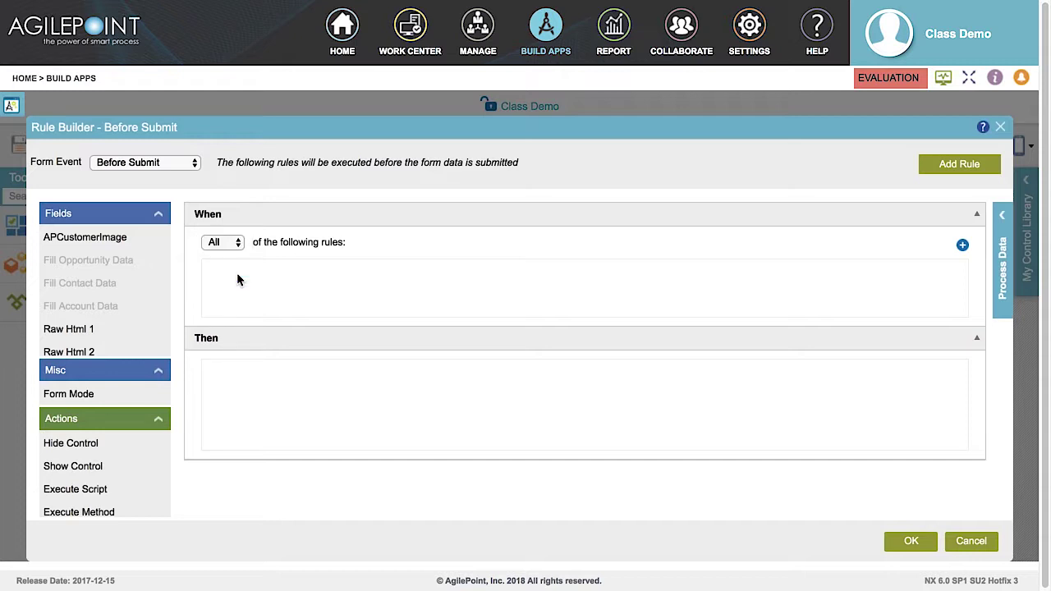
pyautogui.click(962, 246)
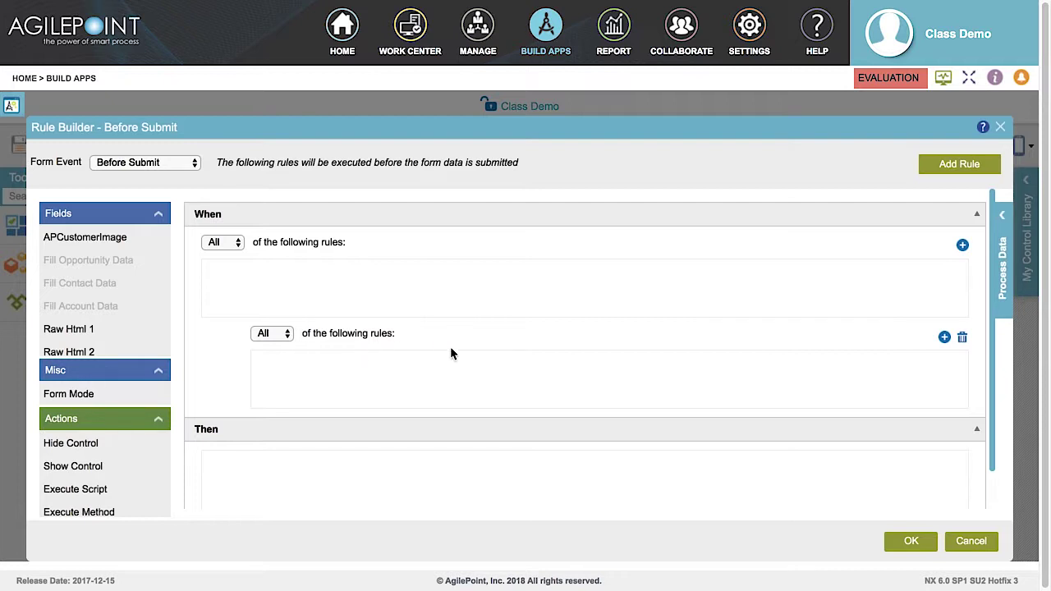
pyautogui.click(963, 339)
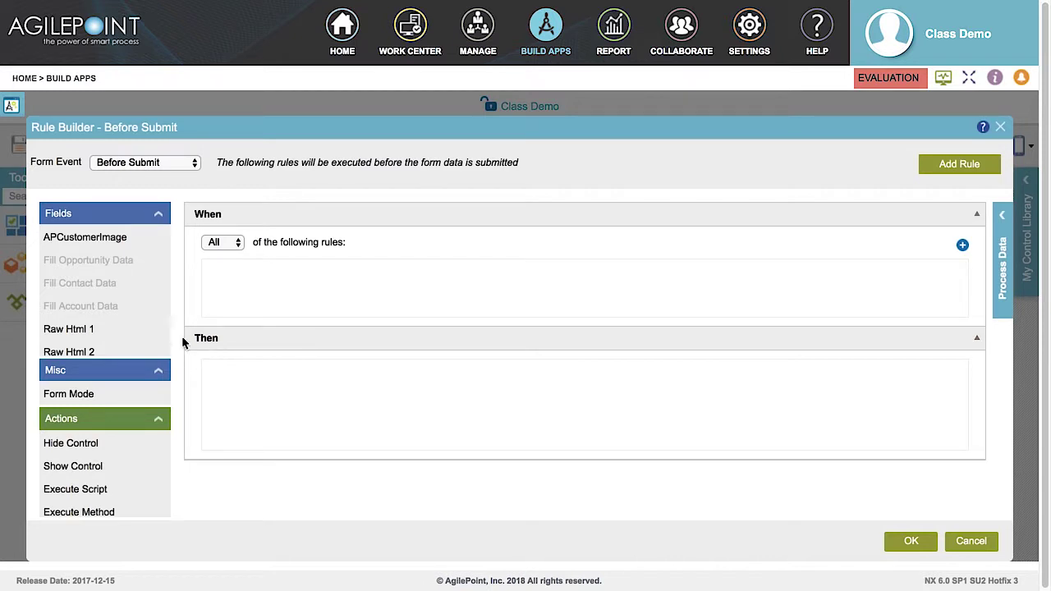
# Switch to the Validation On Submit event, view its matching options, and add and remove a nested condition group.
pyautogui.click(144, 164)
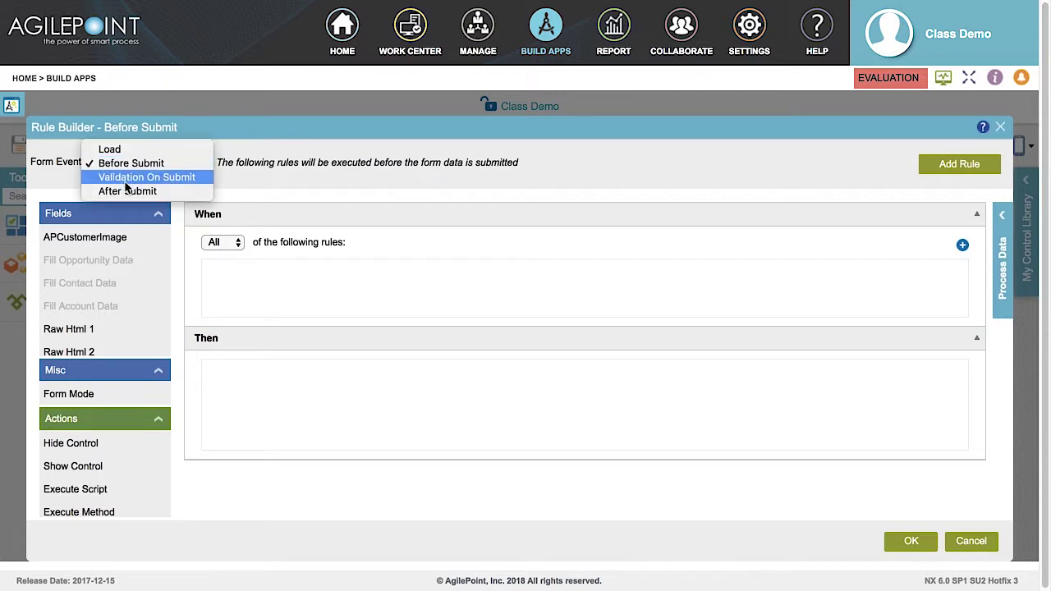
pyautogui.click(131, 178)
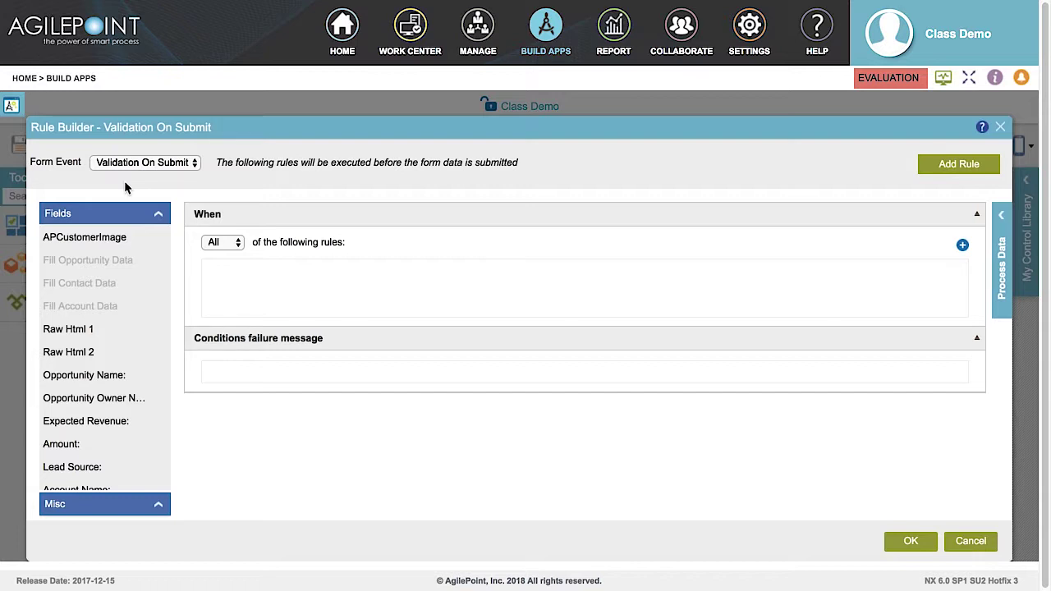
pyautogui.click(228, 246)
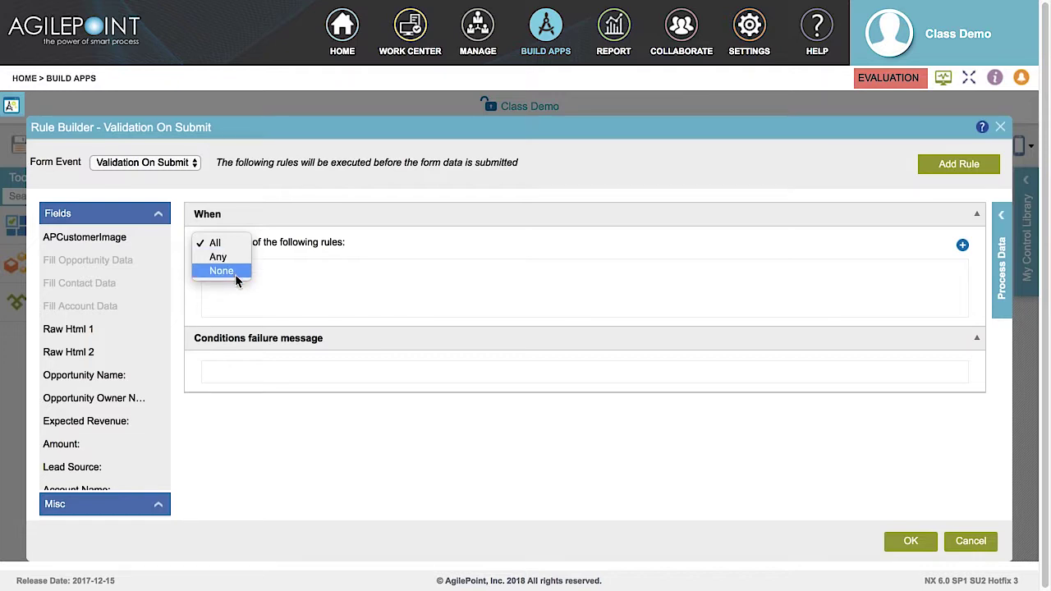
pyautogui.press('Escape')
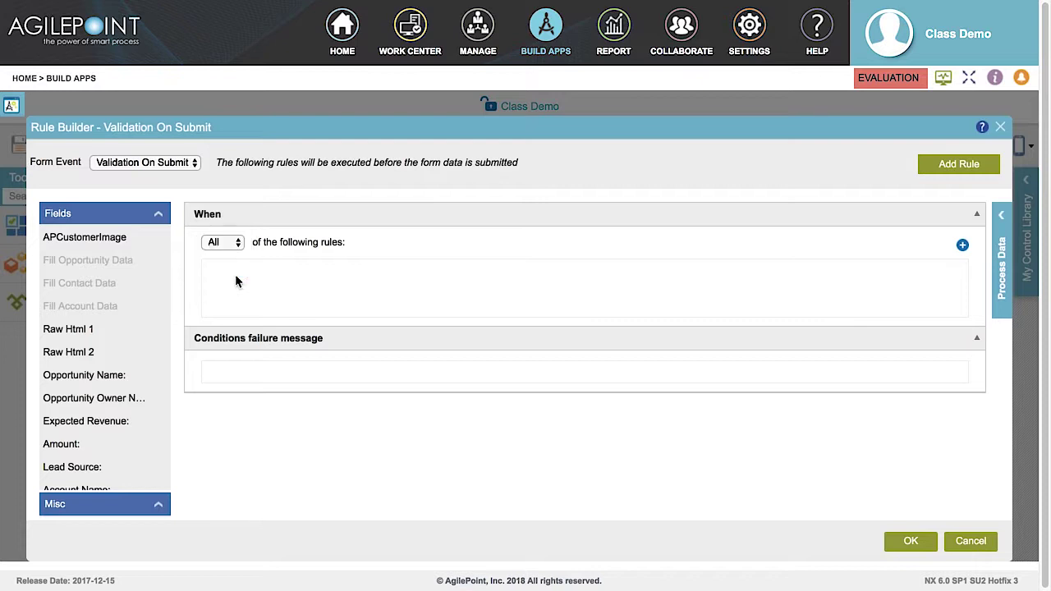
pyautogui.click(963, 247)
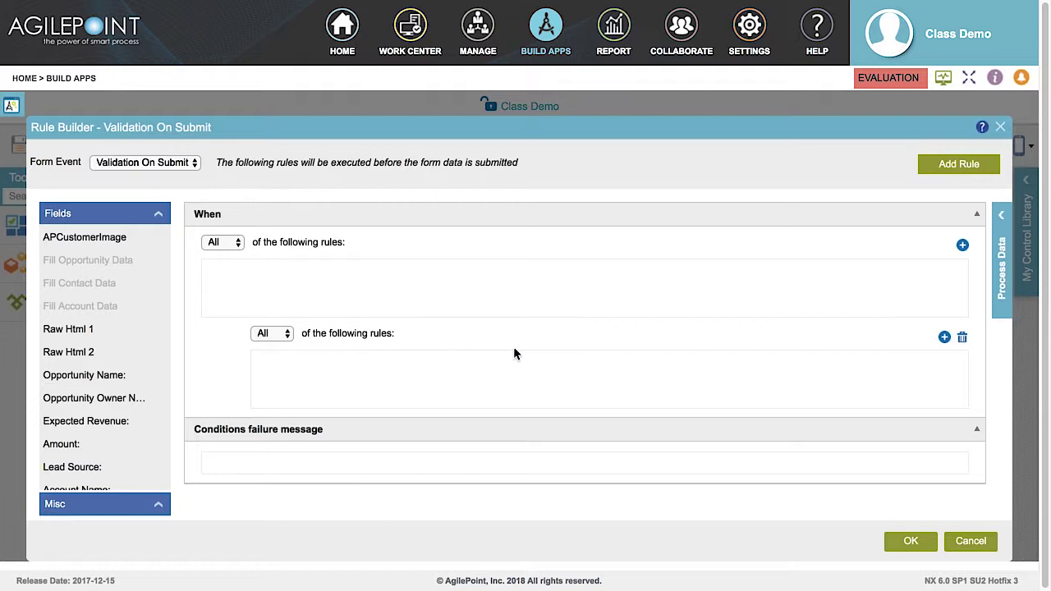
pyautogui.click(962, 337)
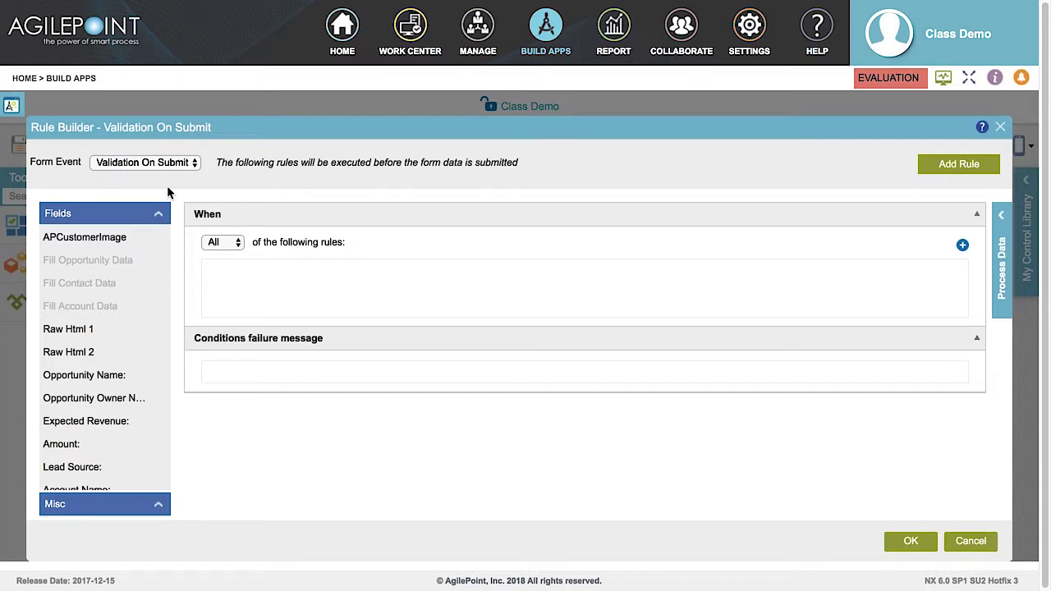
# Switch to the After Submit event, view its matching options, and add and remove an extra redirect URL condition.
pyautogui.click(137, 166)
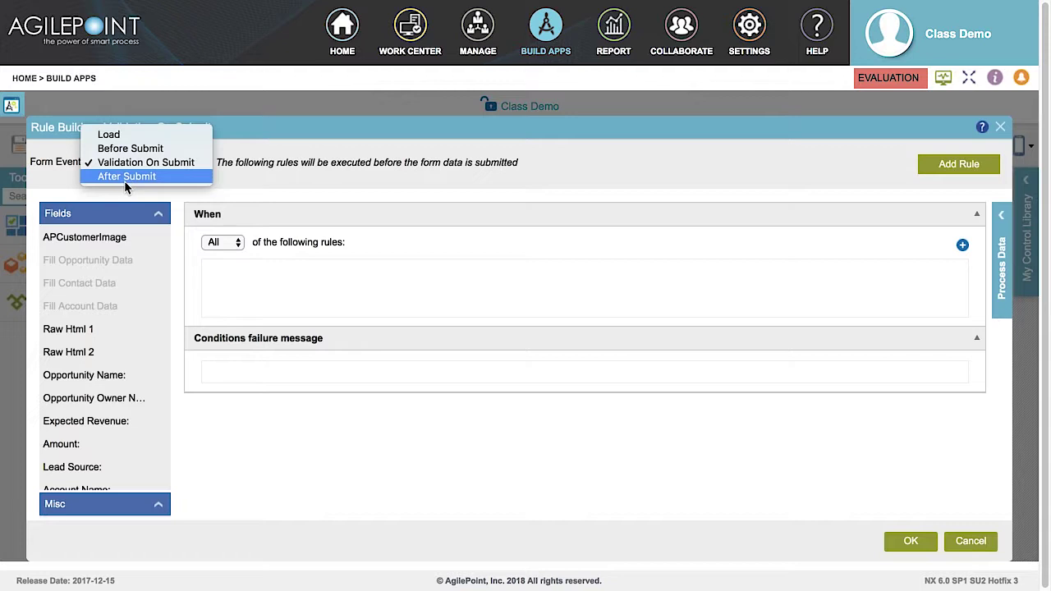
pyautogui.click(126, 177)
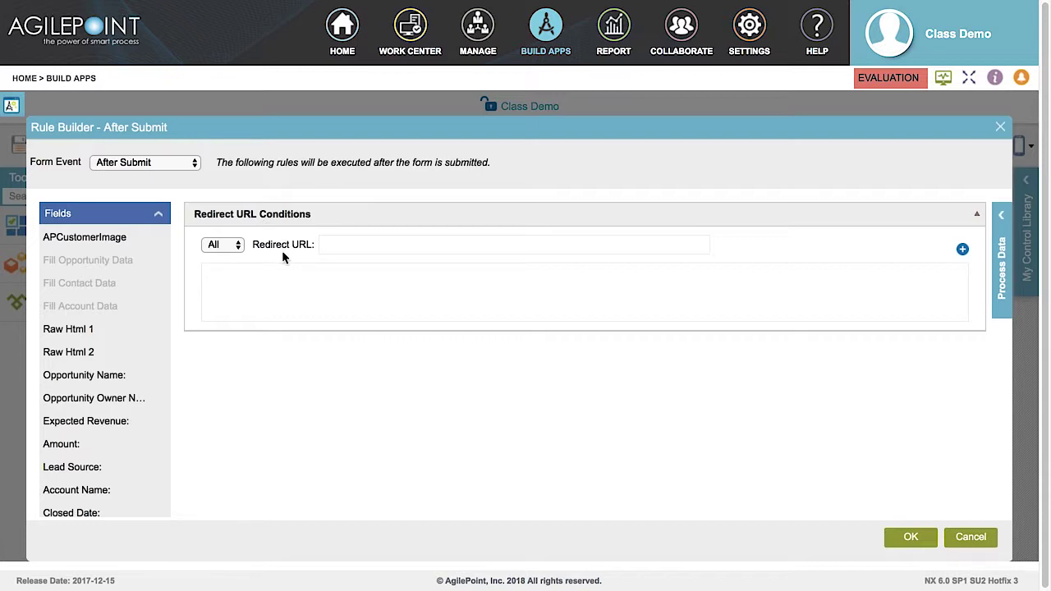
pyautogui.click(227, 245)
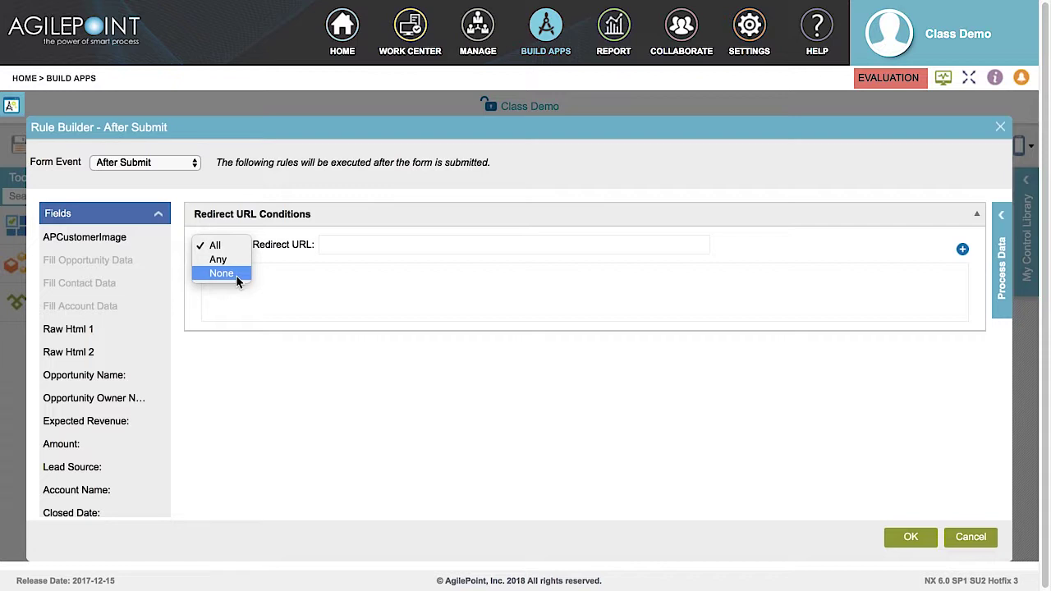
pyautogui.press('Escape')
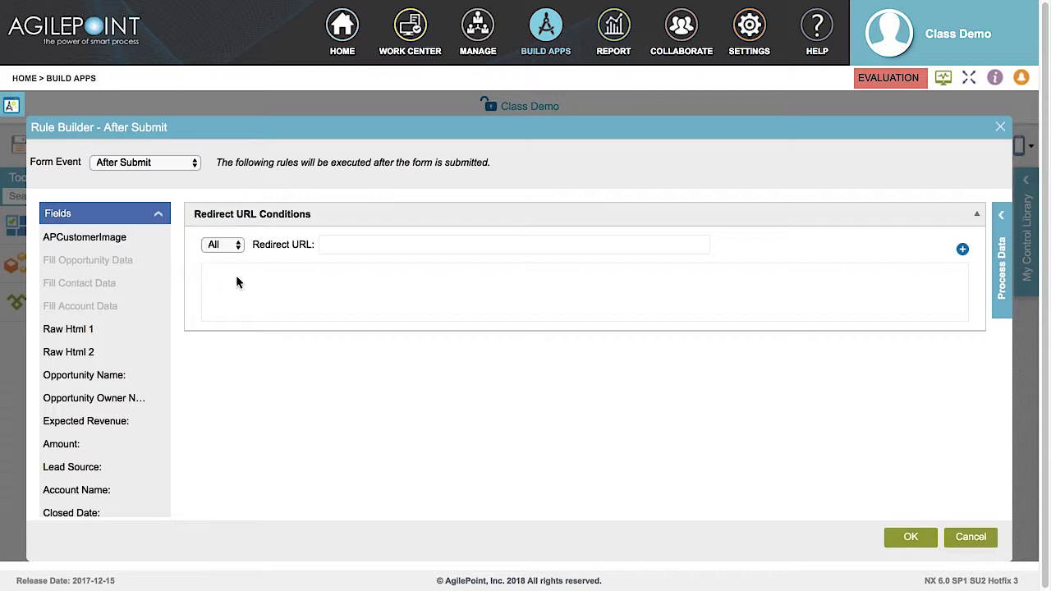
pyautogui.click(964, 251)
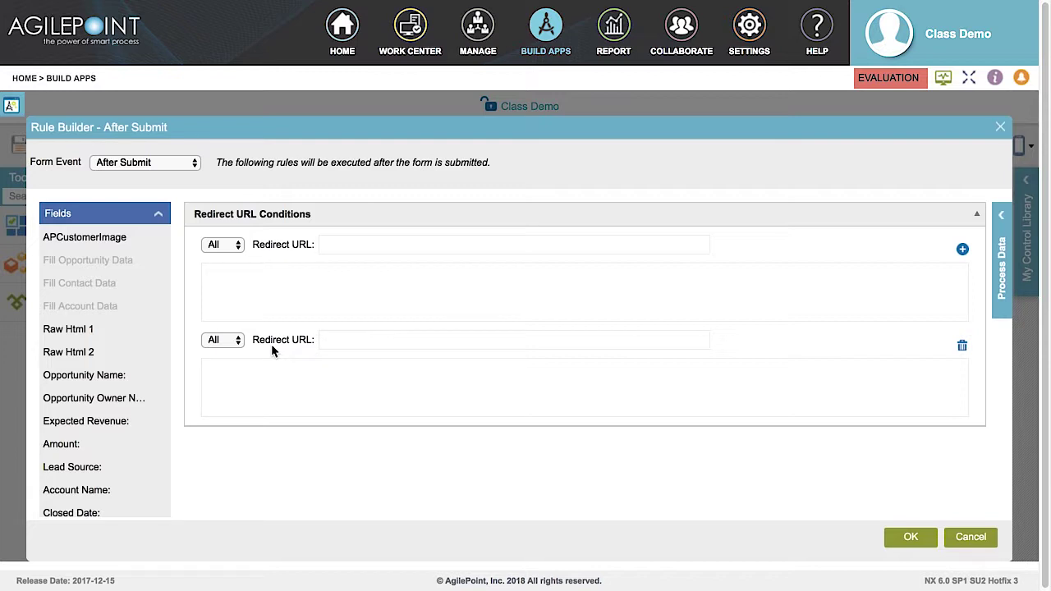
pyautogui.click(962, 348)
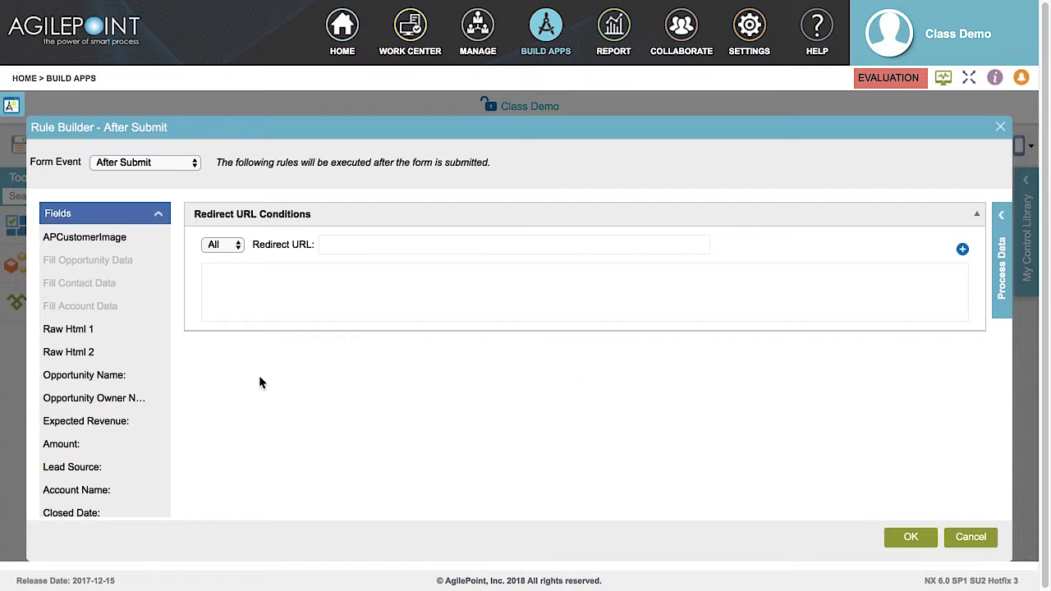
# Return to the Load form event, and add and delete a second When/Then rule.
pyautogui.click(138, 164)
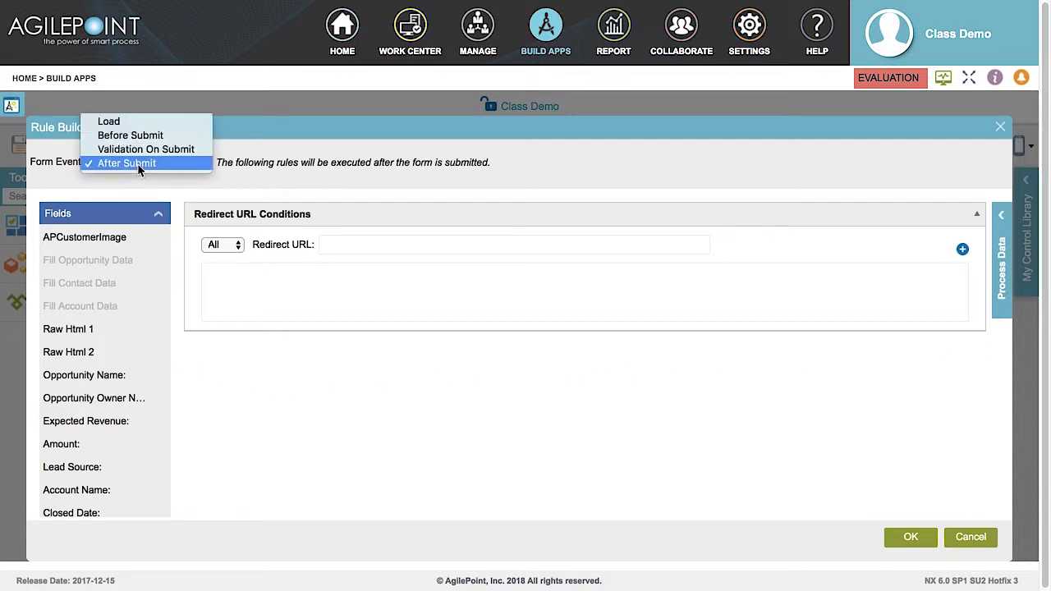
pyautogui.click(111, 119)
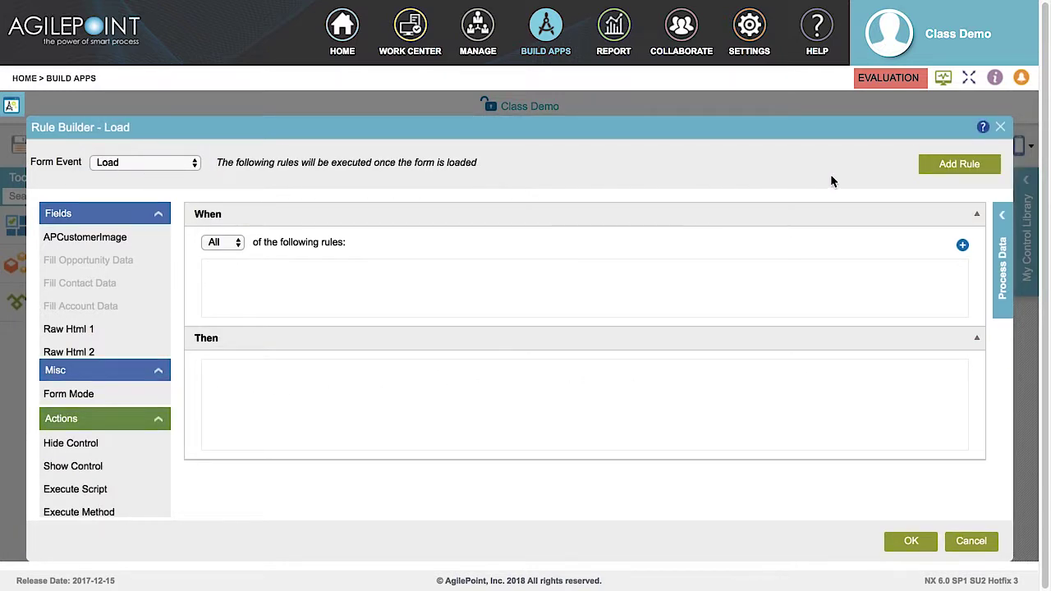
pyautogui.click(959, 169)
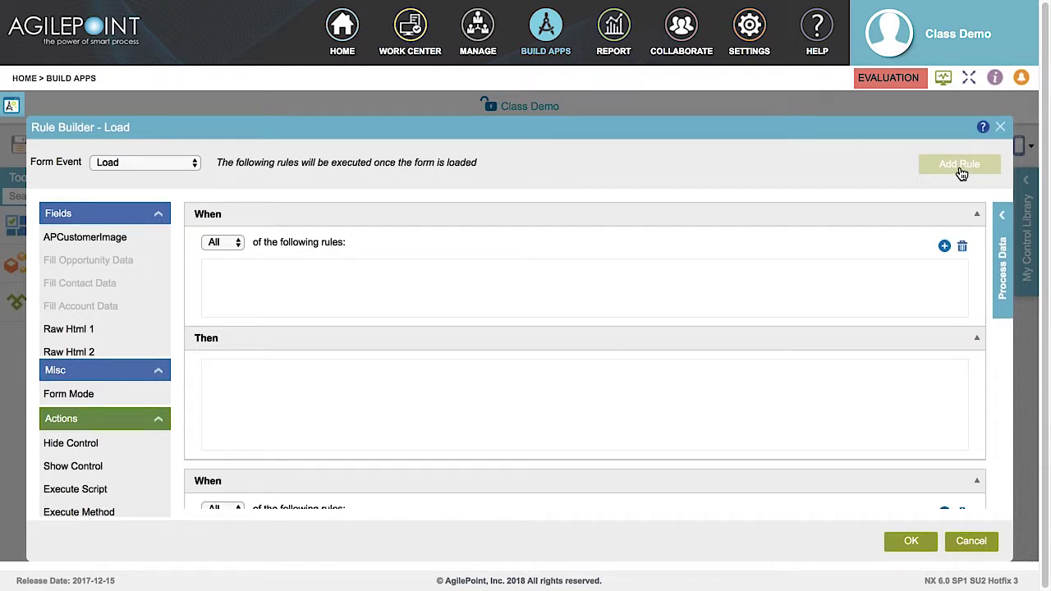
pyautogui.scroll(-3, 897, 230)
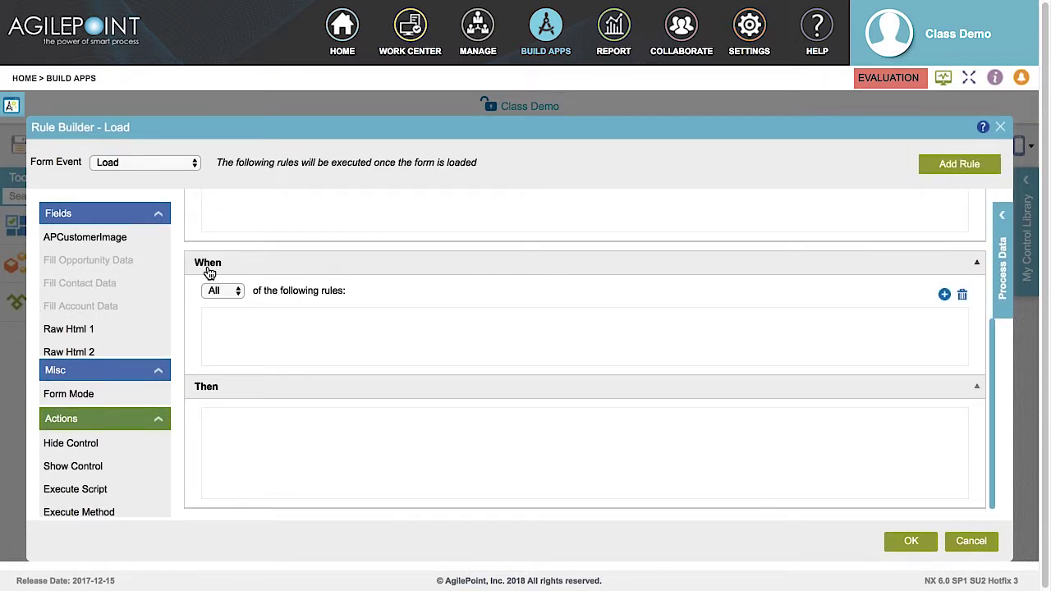
pyautogui.click(962, 296)
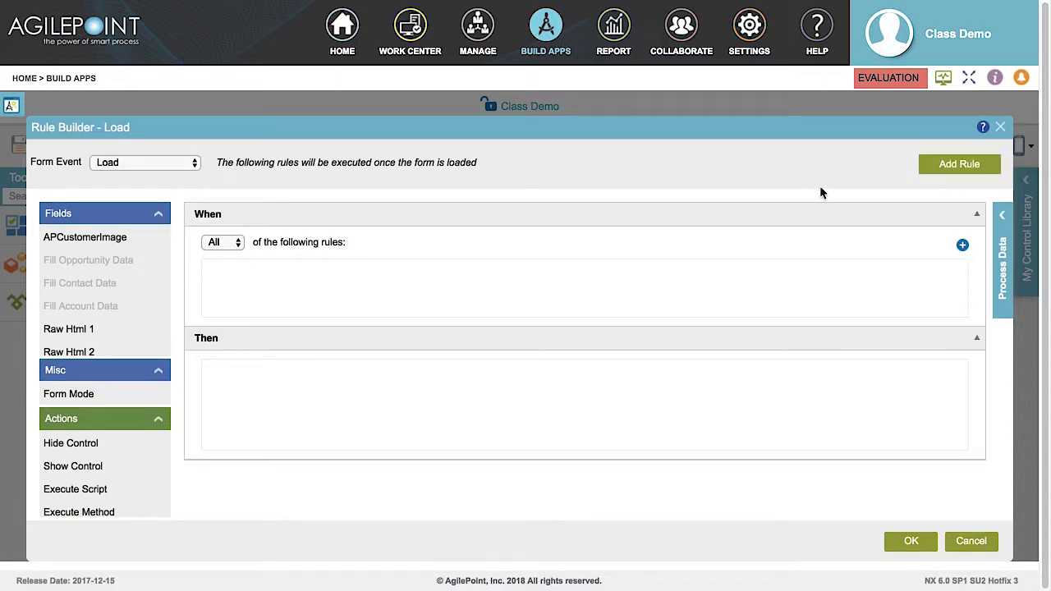
# Look over the form event choices and the fields and actions available for building Load rules.
pyautogui.click(145, 163)
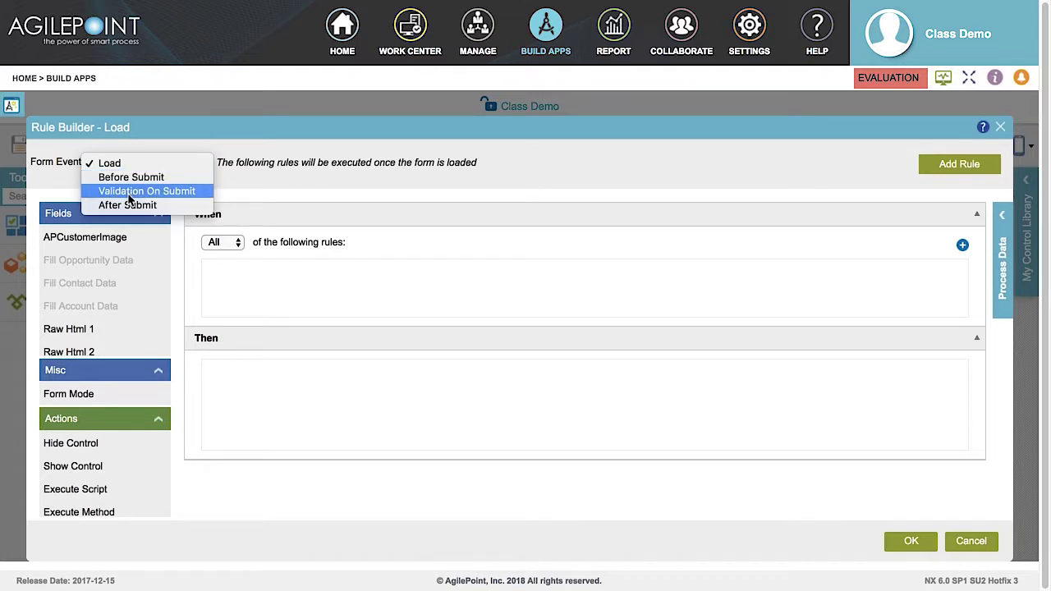
pyautogui.click(128, 195)
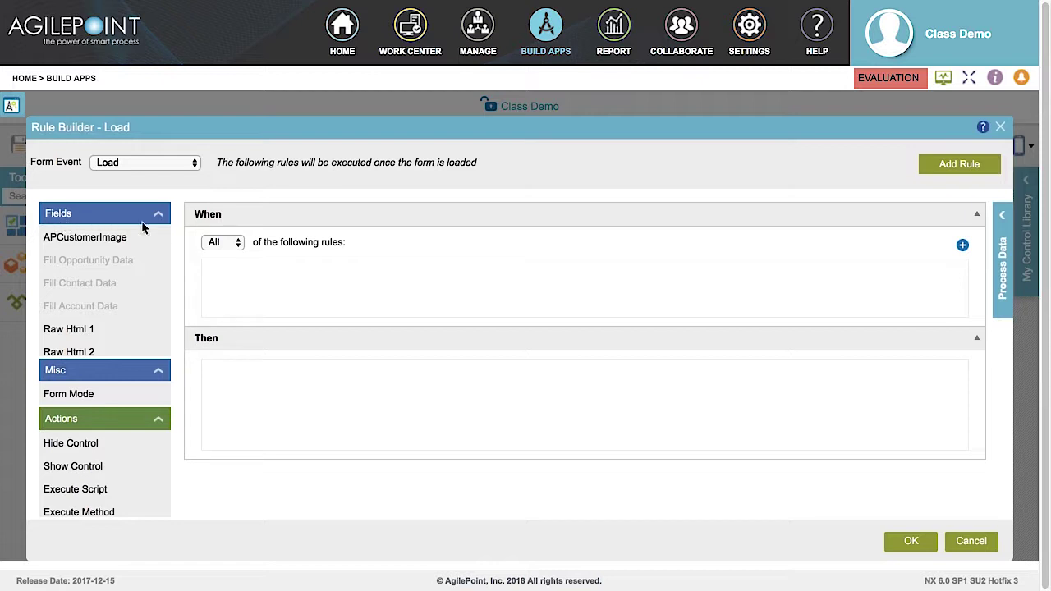
pyautogui.moveTo(169, 234)
pyautogui.mouseDown()
pyautogui.moveTo(170, 312)
pyautogui.moveTo(169, 238)
pyautogui.mouseUp()
pyautogui.moveTo(169, 446)
pyautogui.mouseDown()
pyautogui.moveTo(169, 511)
pyautogui.moveTo(168, 446)
pyautogui.mouseUp()
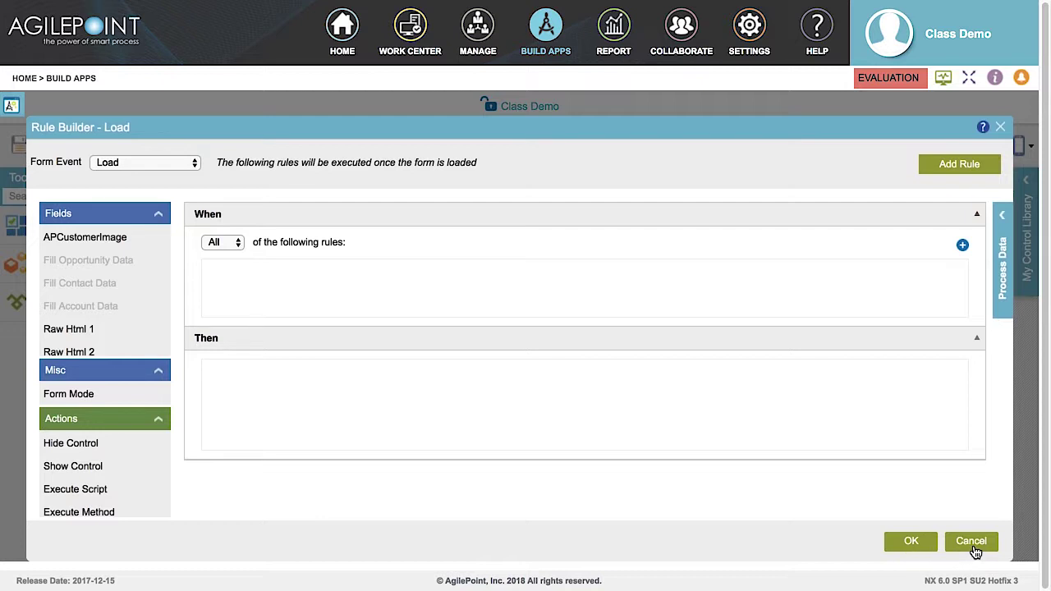
# Close the Rule Builder, preview the Orange template and its header colors in the Theme Builder, and exit without applying the theme.
pyautogui.click(1001, 129)
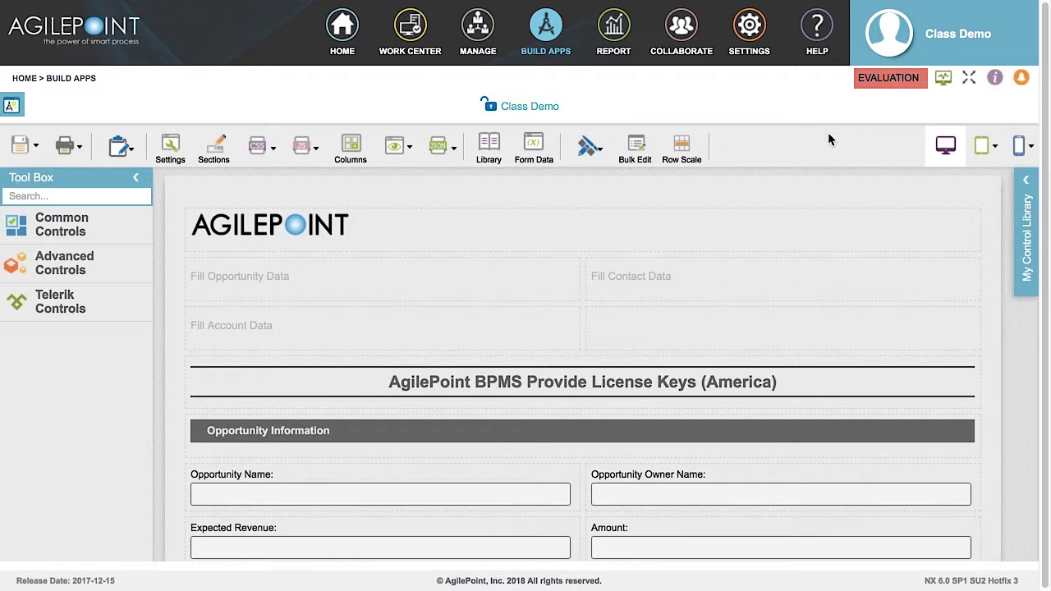
pyautogui.click(590, 146)
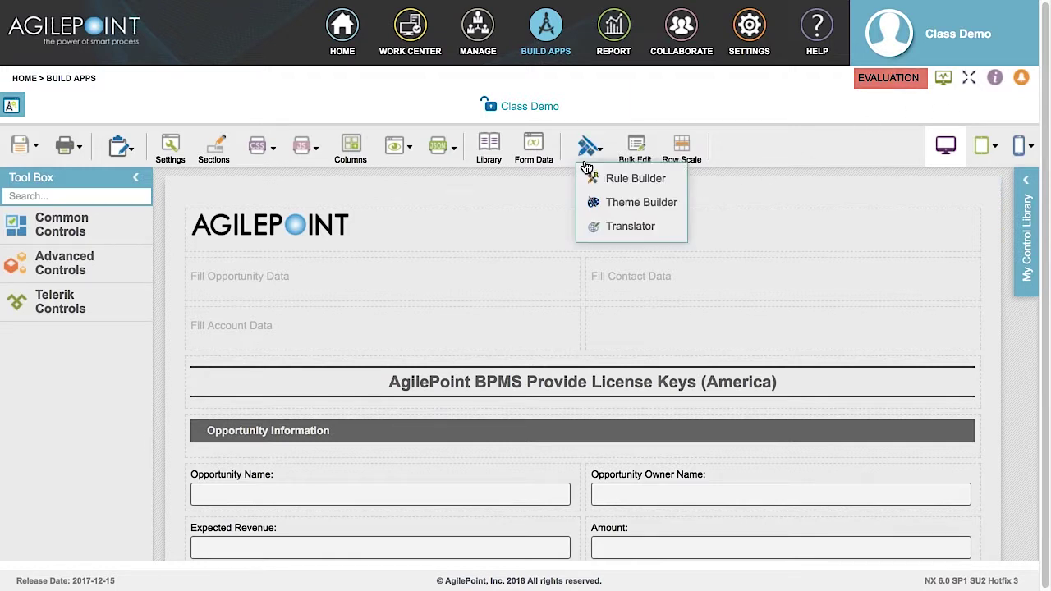
pyautogui.click(629, 214)
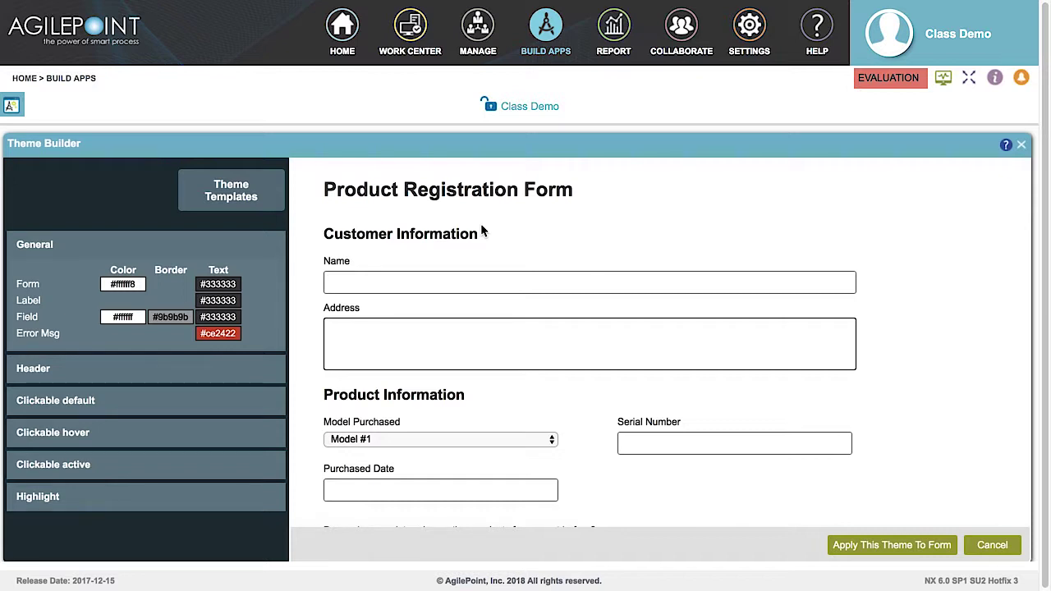
pyautogui.click(231, 207)
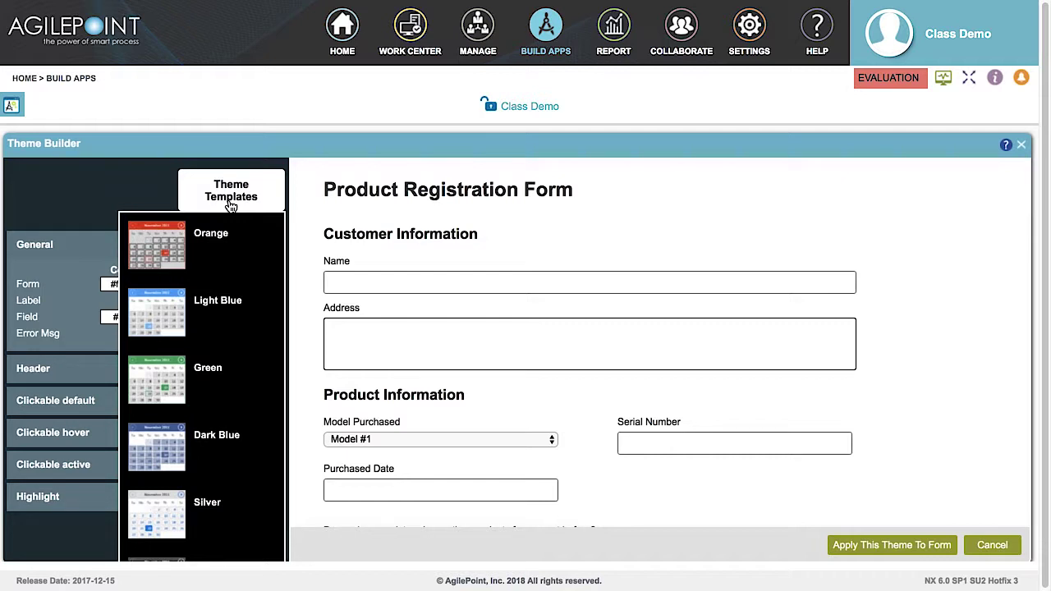
pyautogui.click(231, 257)
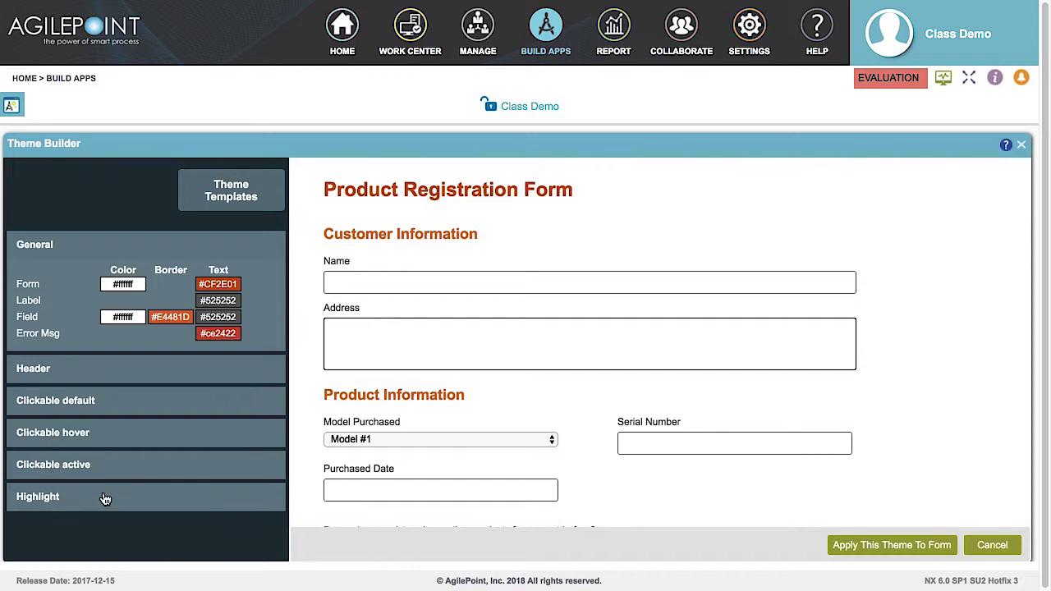
pyautogui.click(36, 377)
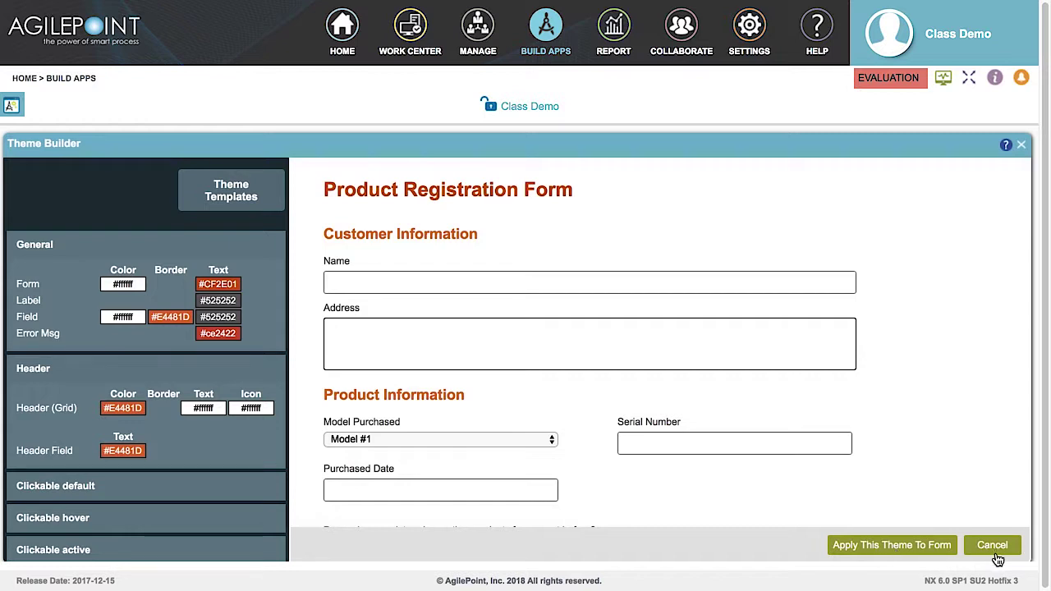
pyautogui.click(1022, 147)
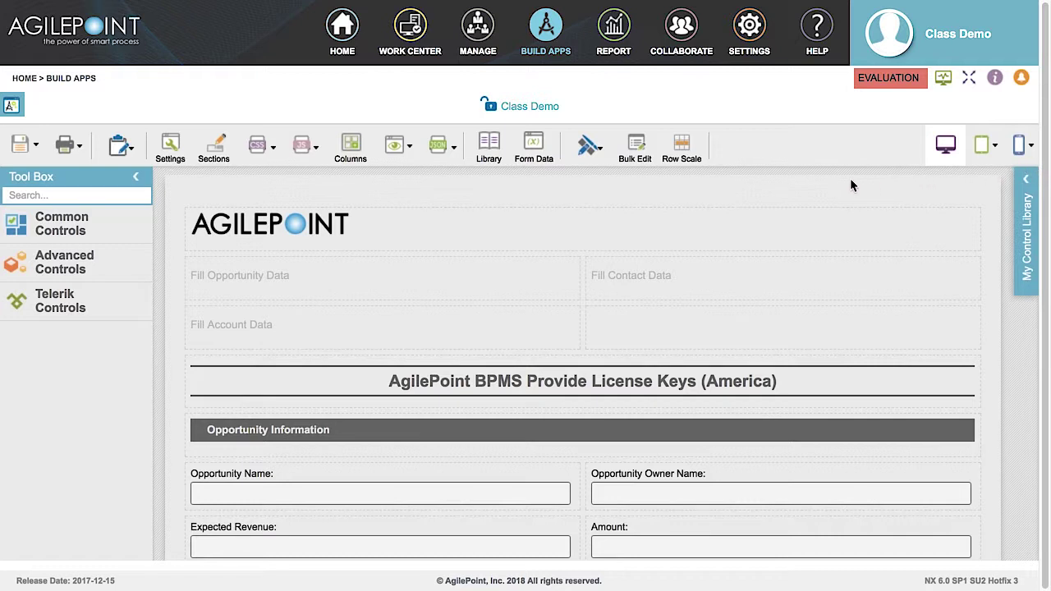
# View the Translator's language selection and close it without choosing a language.
pyautogui.click(588, 146)
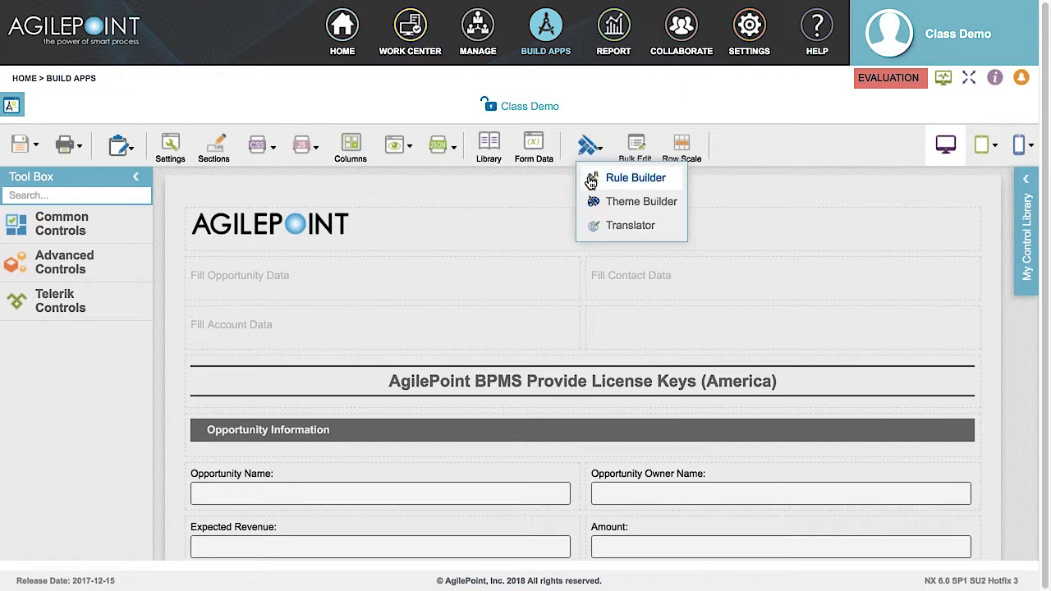
pyautogui.click(629, 232)
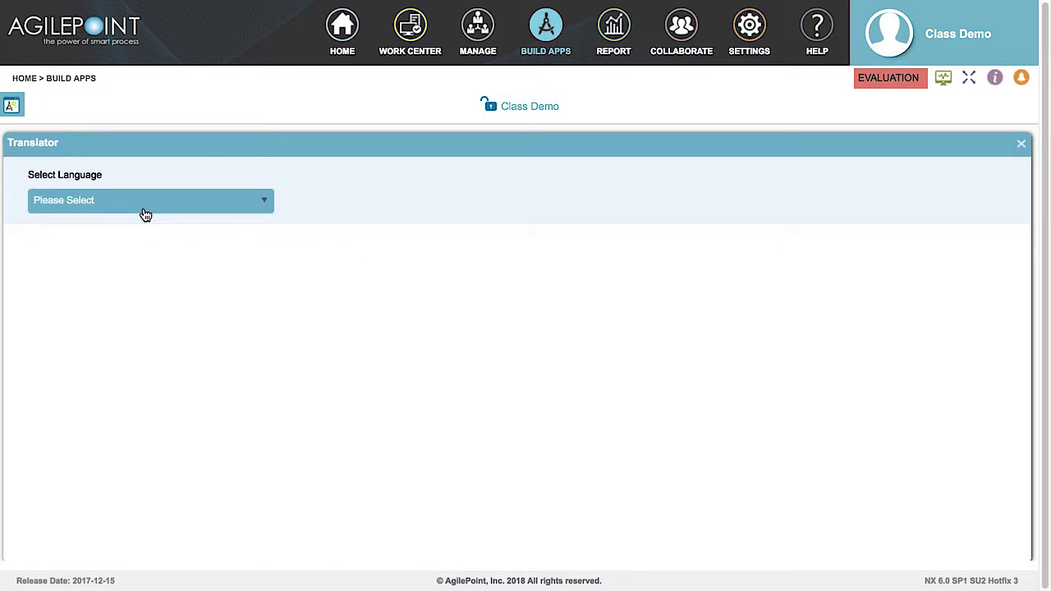
pyautogui.click(1021, 143)
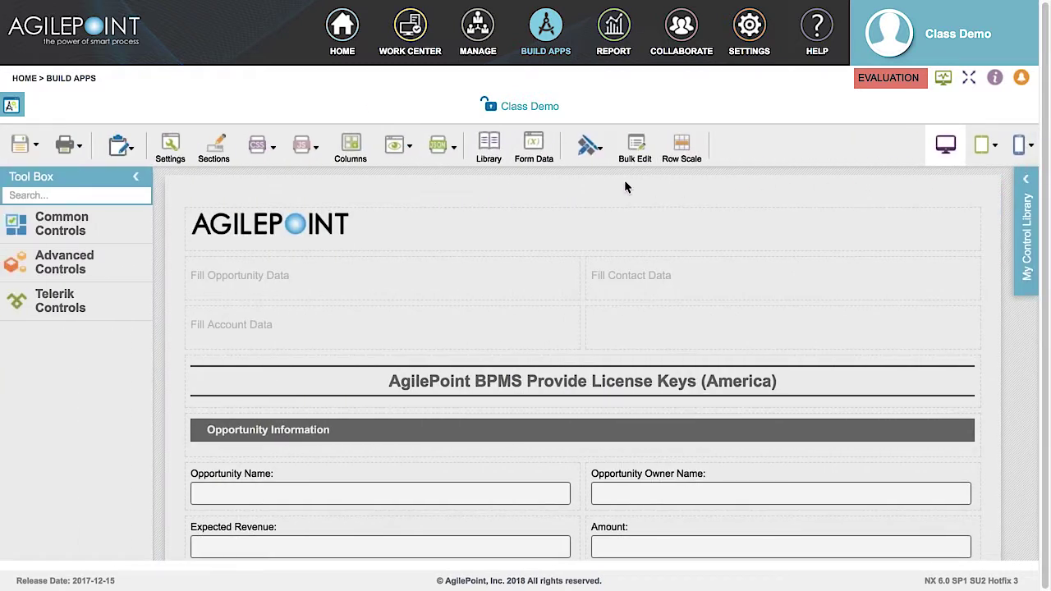
# Check the multiple-language options in the form's advanced settings and close the settings.
pyautogui.click(171, 148)
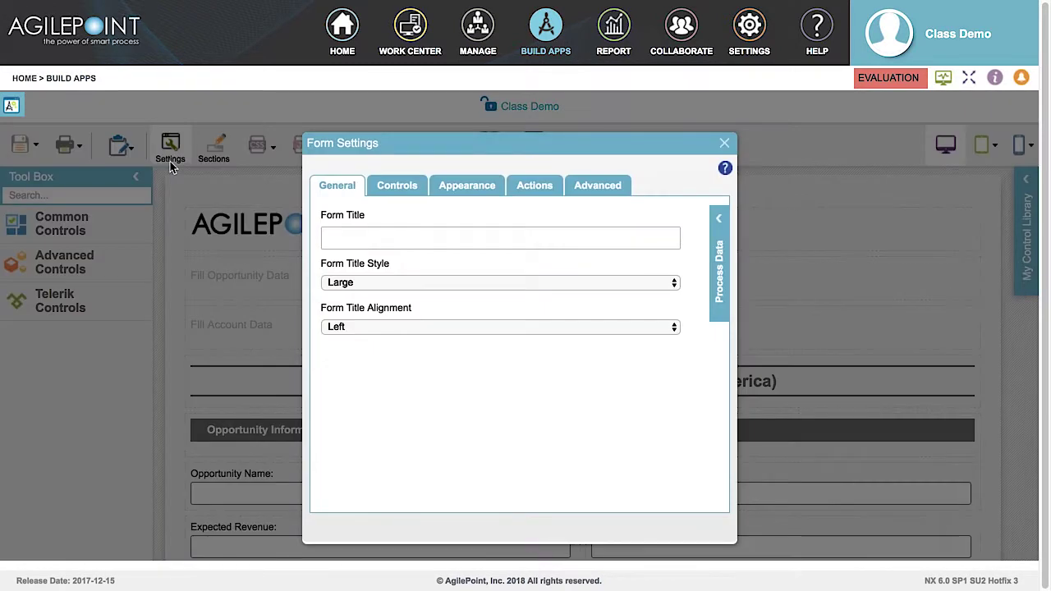
pyautogui.click(598, 187)
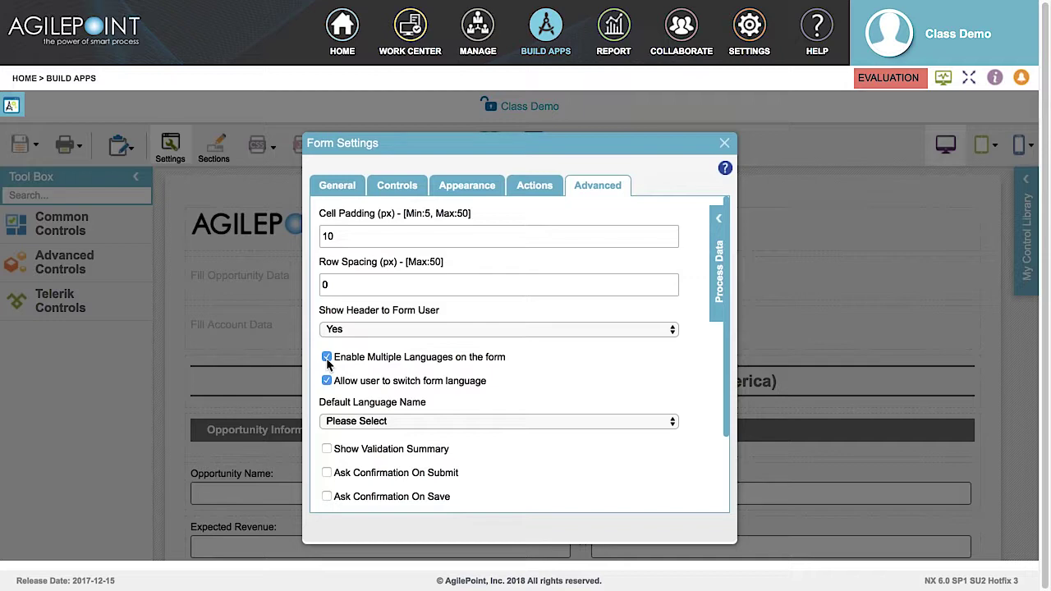
pyautogui.press('Escape')
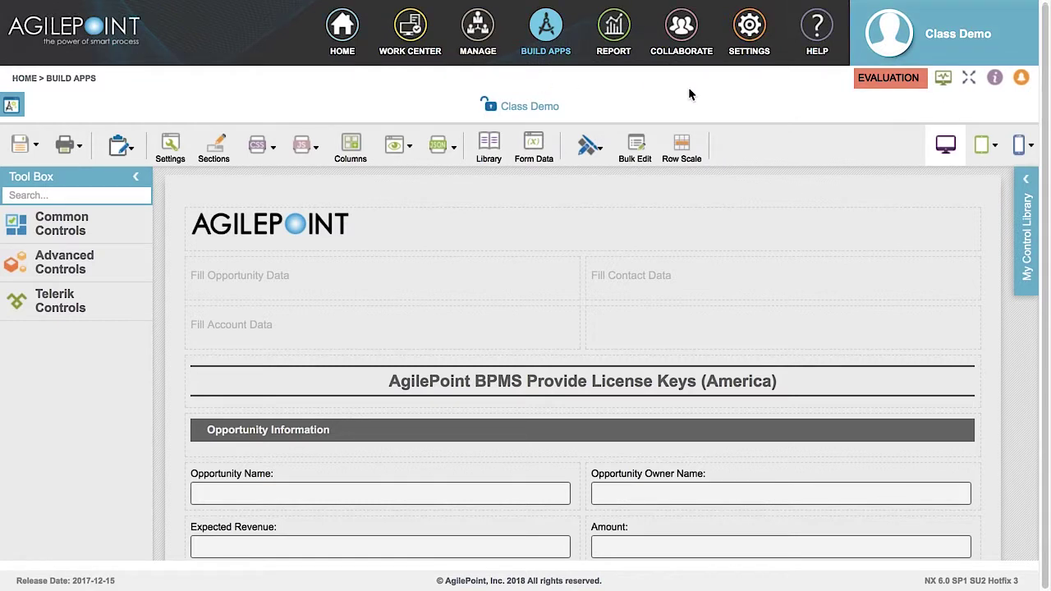
# Open bulk editing of the form fields and look through the properties available as columns.
pyautogui.click(638, 164)
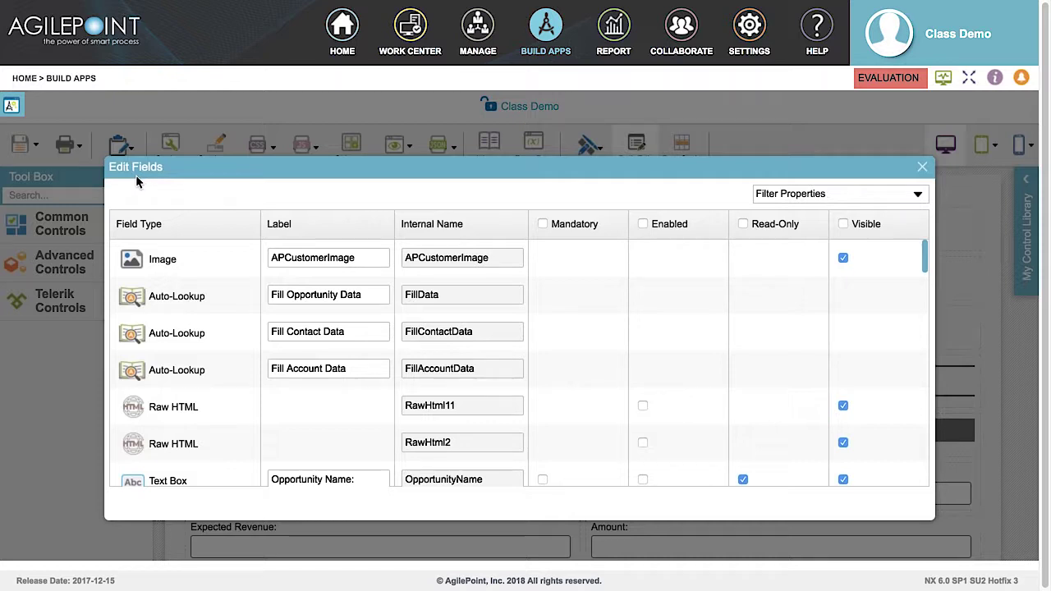
pyautogui.click(820, 204)
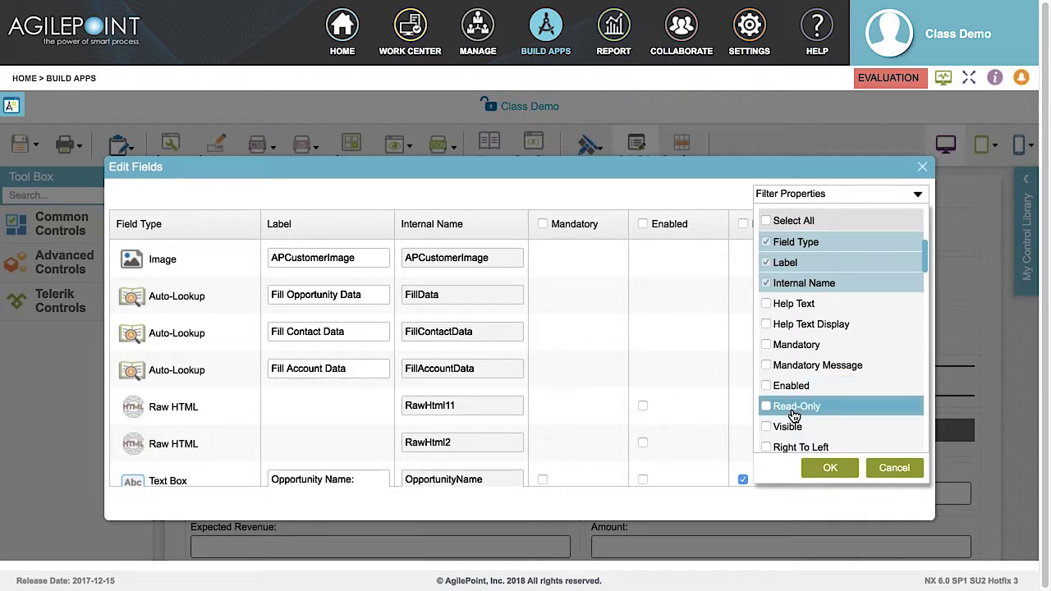
pyautogui.scroll(-4, 920, 370)
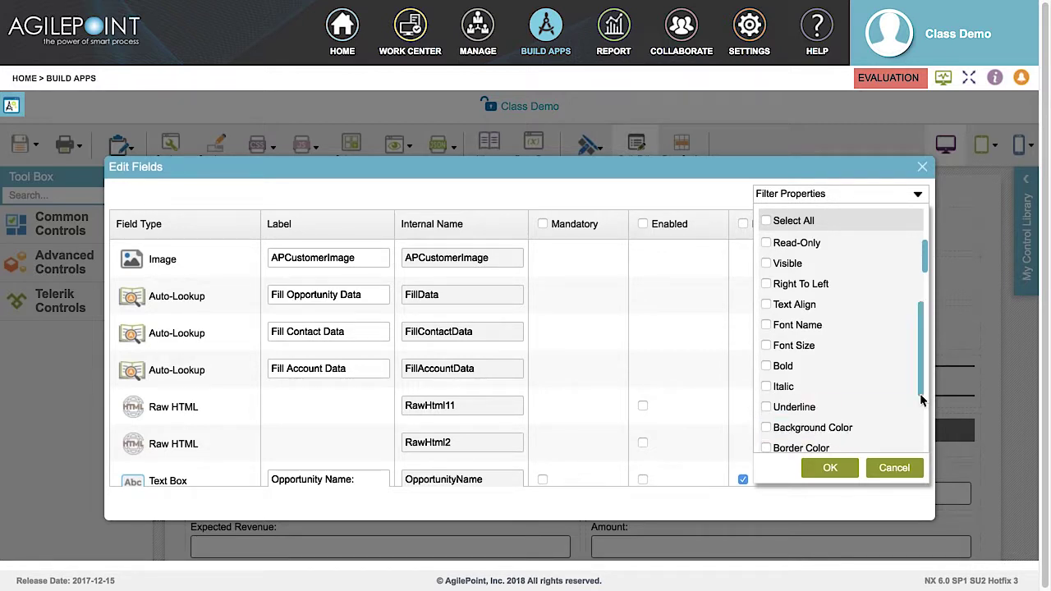
pyautogui.moveTo(919, 394); pyautogui.dragTo(922, 448)
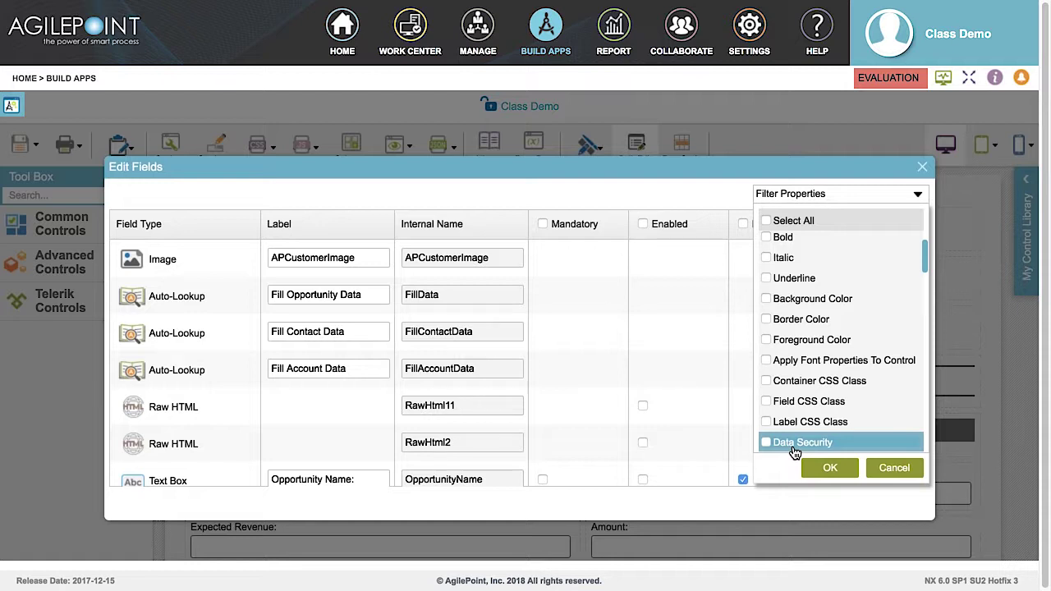
pyautogui.scroll(5, 920, 310)
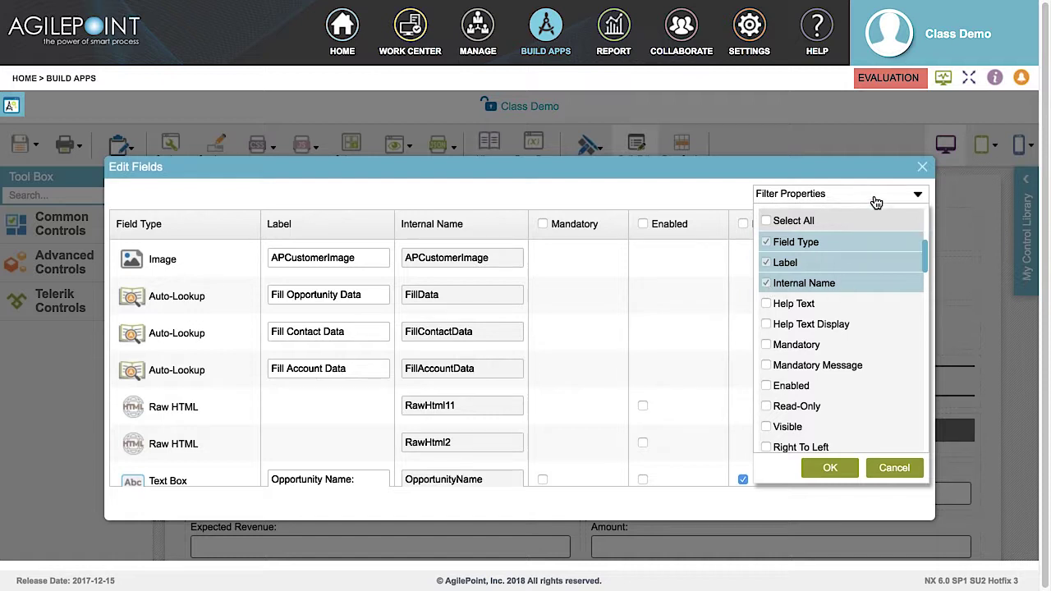
pyautogui.click(917, 197)
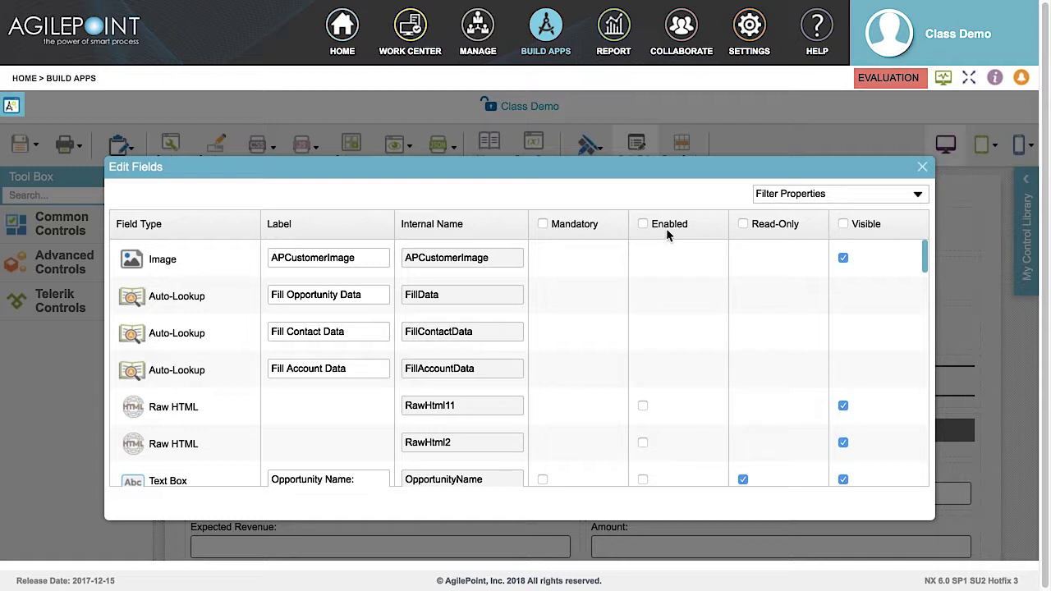
# Try including Font Size and all properties in the bulk edit property filter, and cancel the filter selection.
pyautogui.click(893, 201)
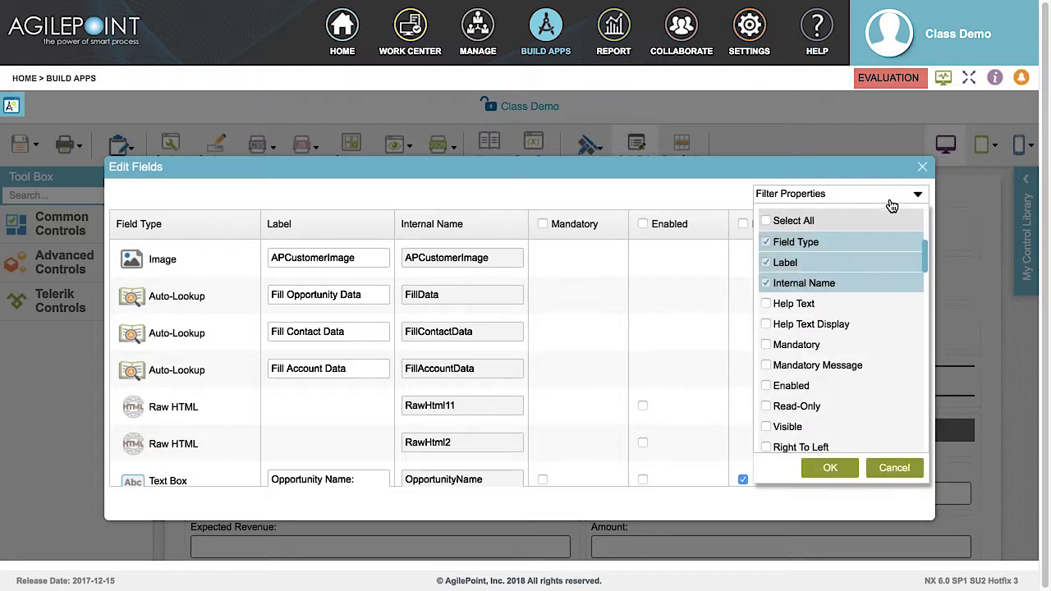
pyautogui.scroll(-3, 920, 325)
pyautogui.scroll(-3, 920, 325)
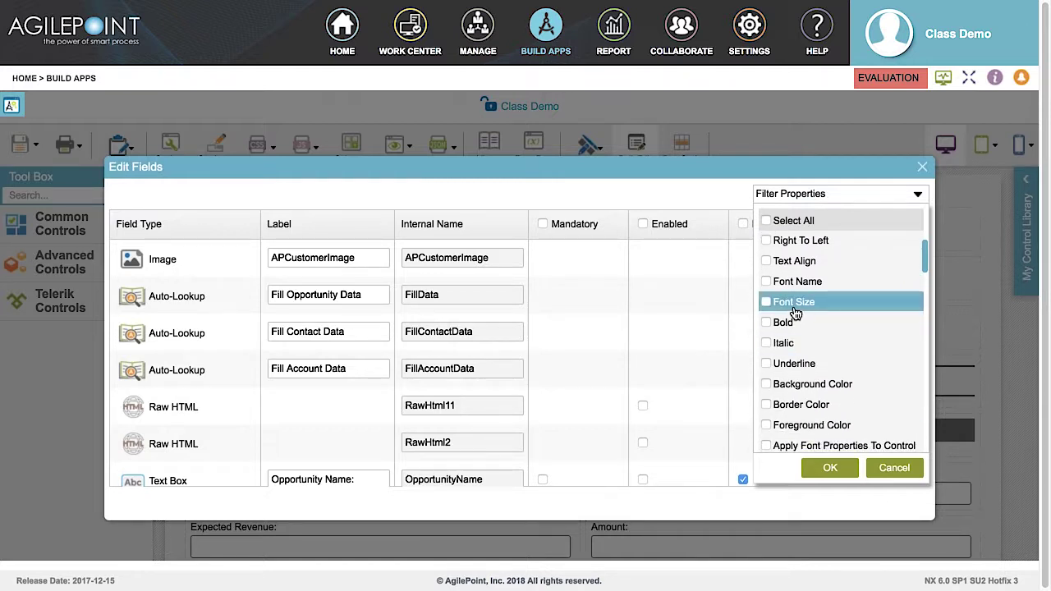
pyautogui.click(766, 303)
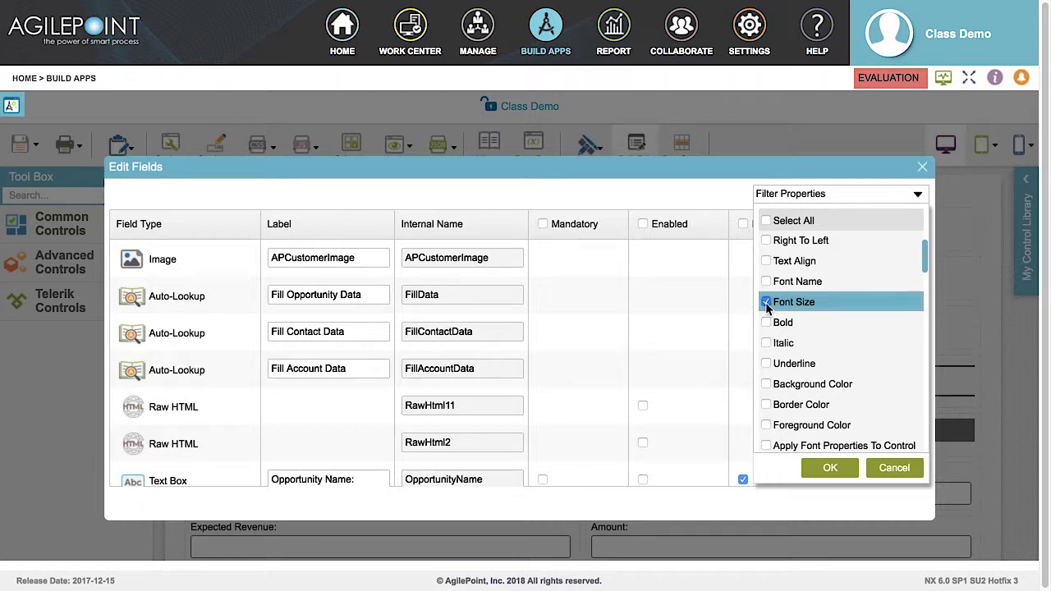
pyautogui.click(766, 303)
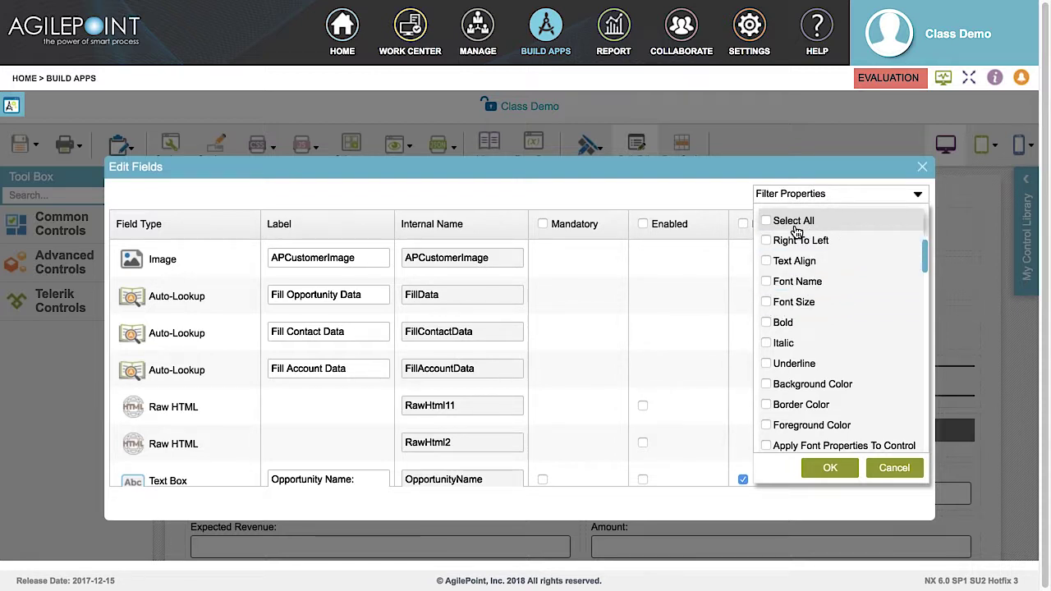
pyautogui.click(767, 223)
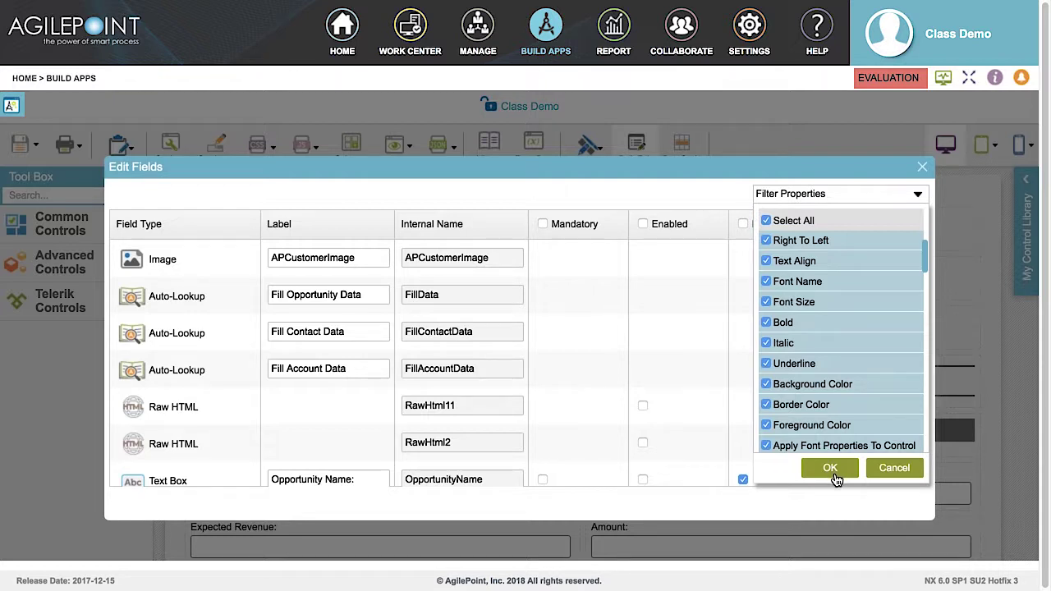
pyautogui.click(897, 469)
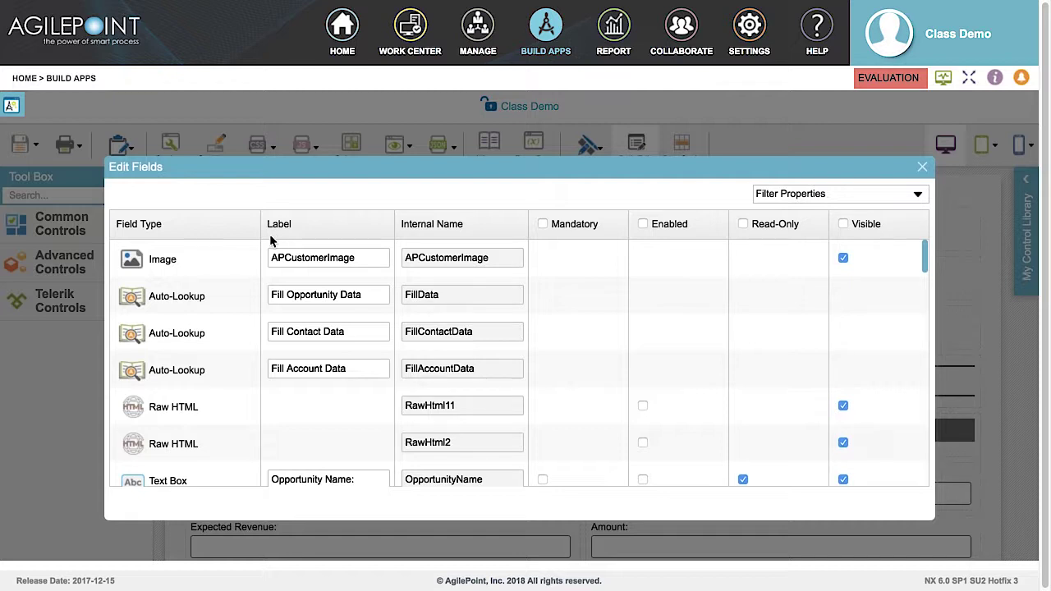
# Change the APCustomerImage field's label to "Image", make all applicable fields mandatory, and close the bulk editor.
pyautogui.doubleClick(321, 258)
pyautogui.press('BackSpace')
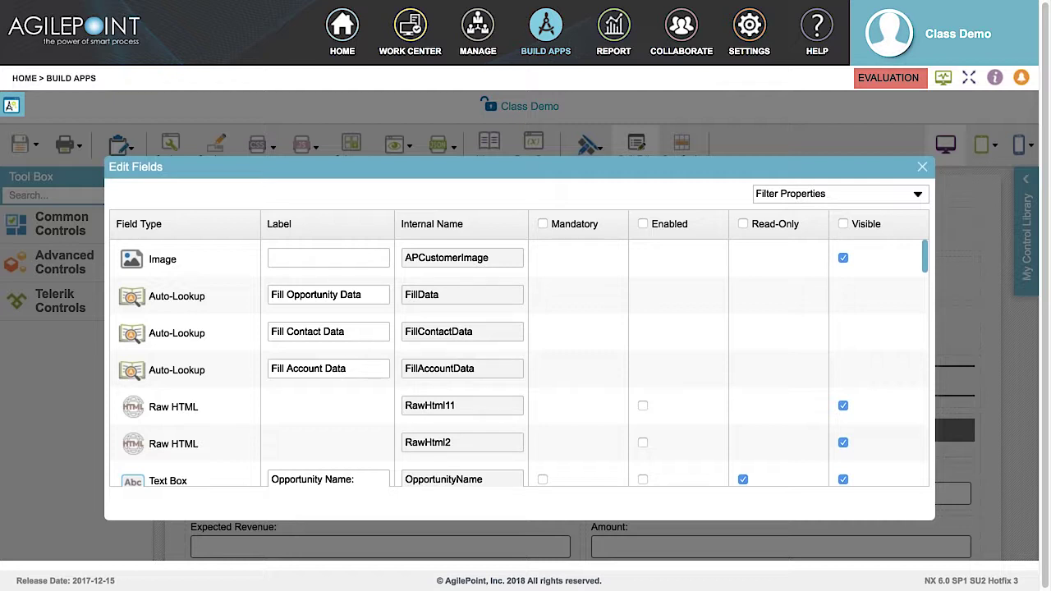
pyautogui.write('Image')
pyautogui.click(542, 224)
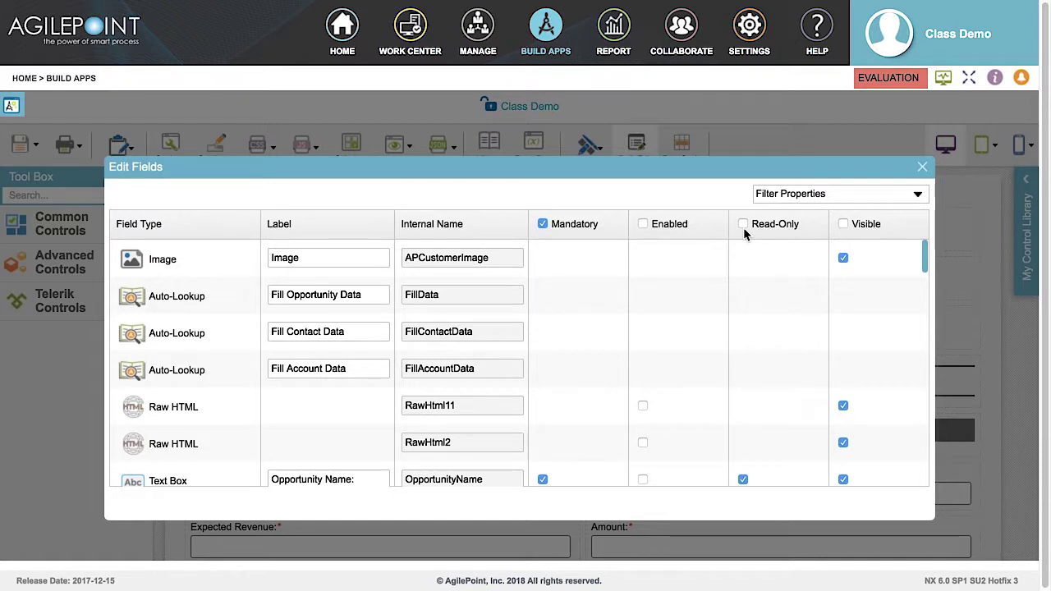
pyautogui.click(922, 170)
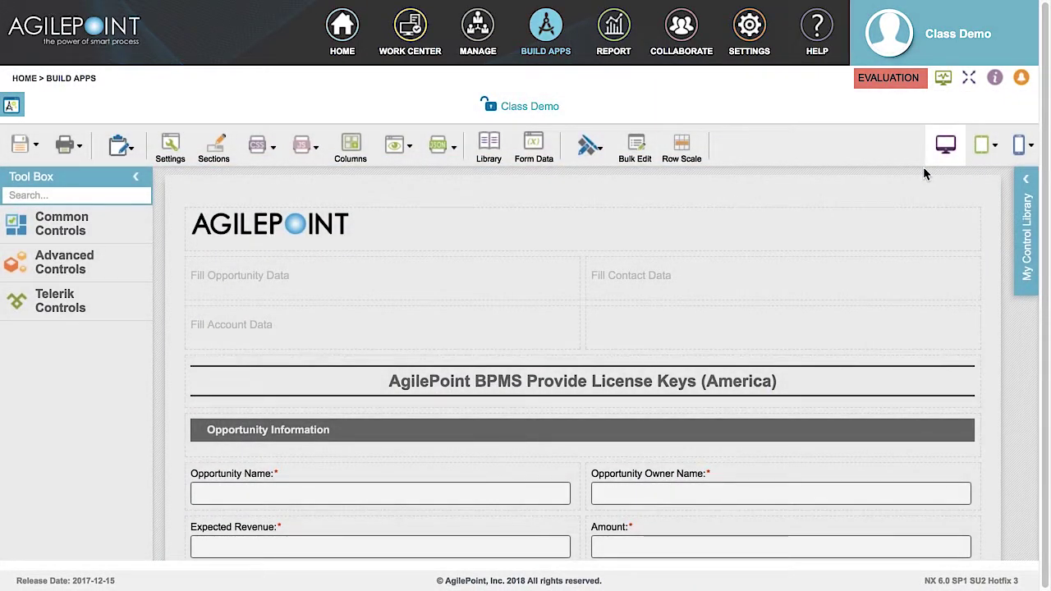
# Show the row scale, enlarge the logo row to 100 px, return it to 60 px, and hide the scale.
pyautogui.click(682, 156)
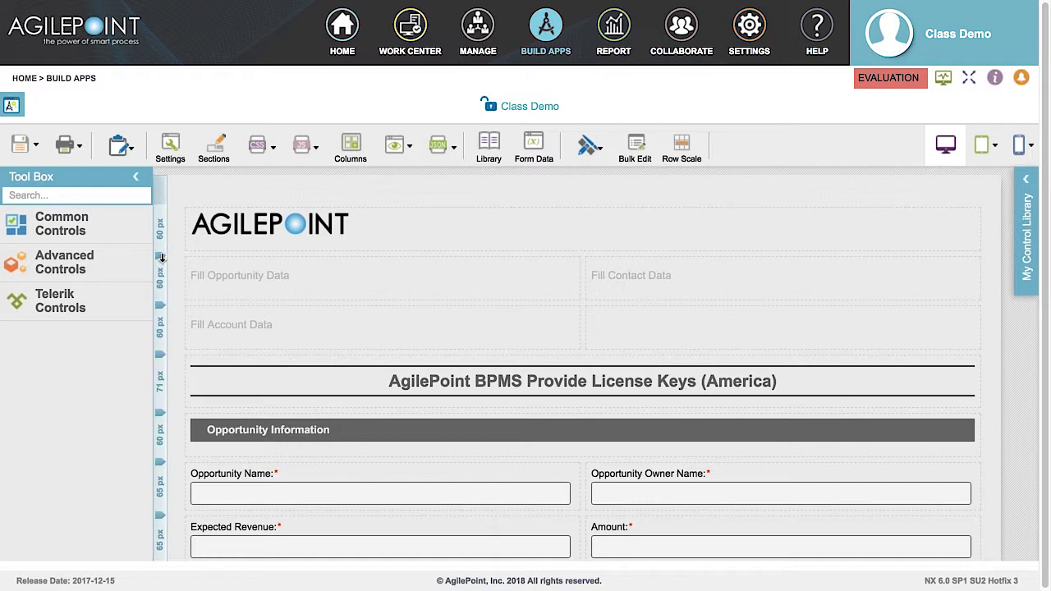
pyautogui.moveTo(160, 257); pyautogui.dragTo(160, 290)
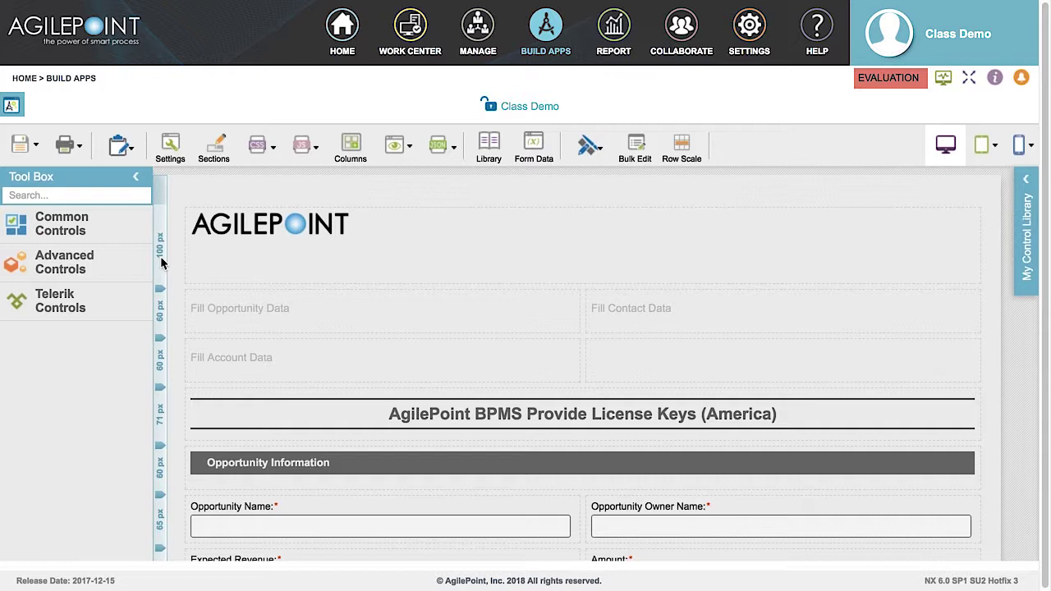
pyautogui.moveTo(159, 289); pyautogui.dragTo(160, 257)
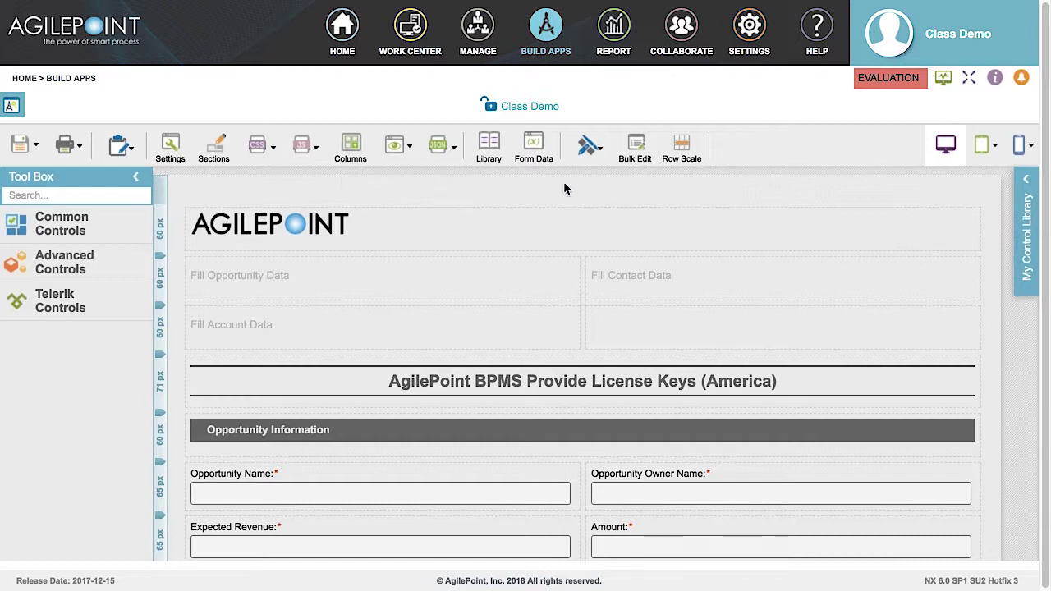
pyautogui.click(682, 165)
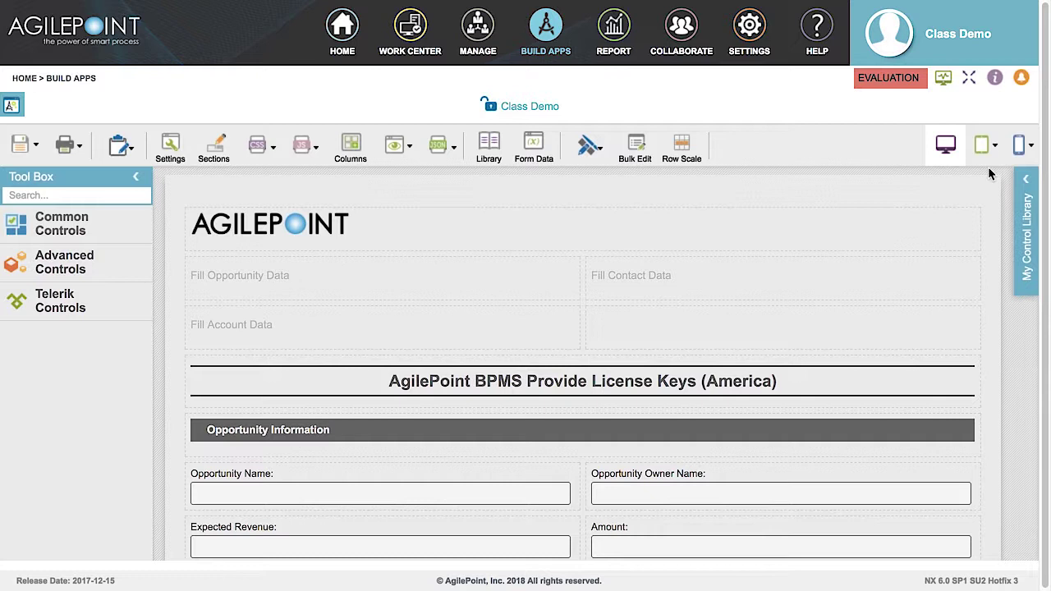
# Switch the form to the tablet Portrait layout and delete the Fill Contact Data field from it.
pyautogui.click(983, 144)
pyautogui.moveTo(1024, 149)
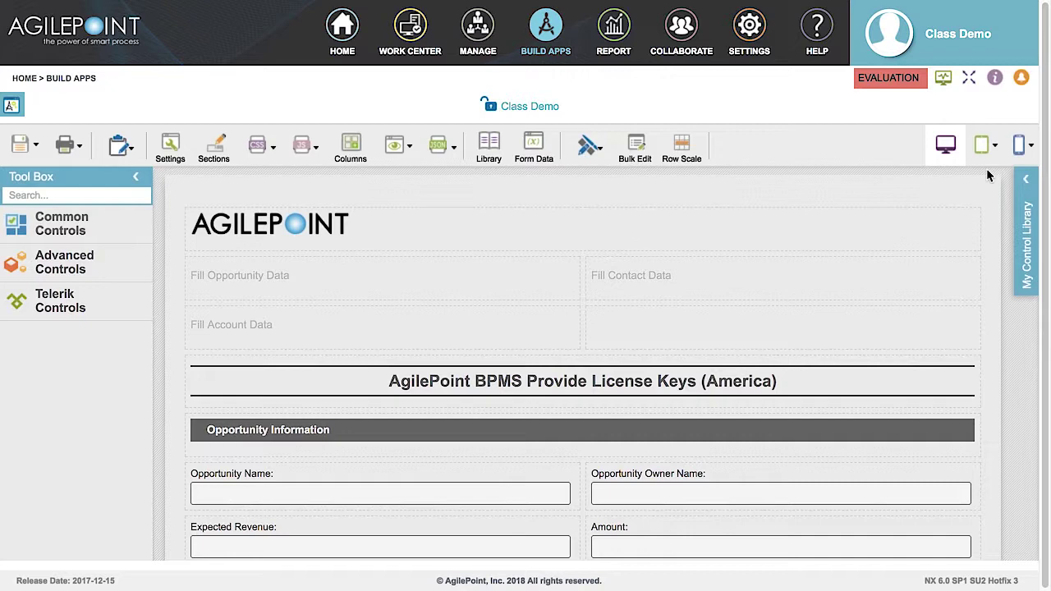
pyautogui.moveTo(989, 164)
pyautogui.click(950, 204)
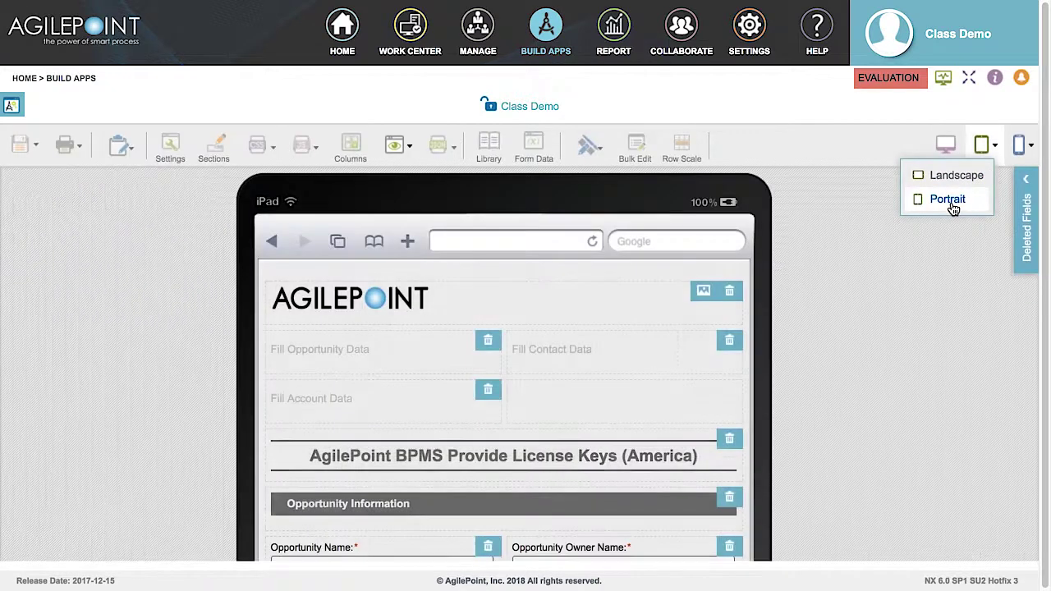
pyautogui.click(731, 344)
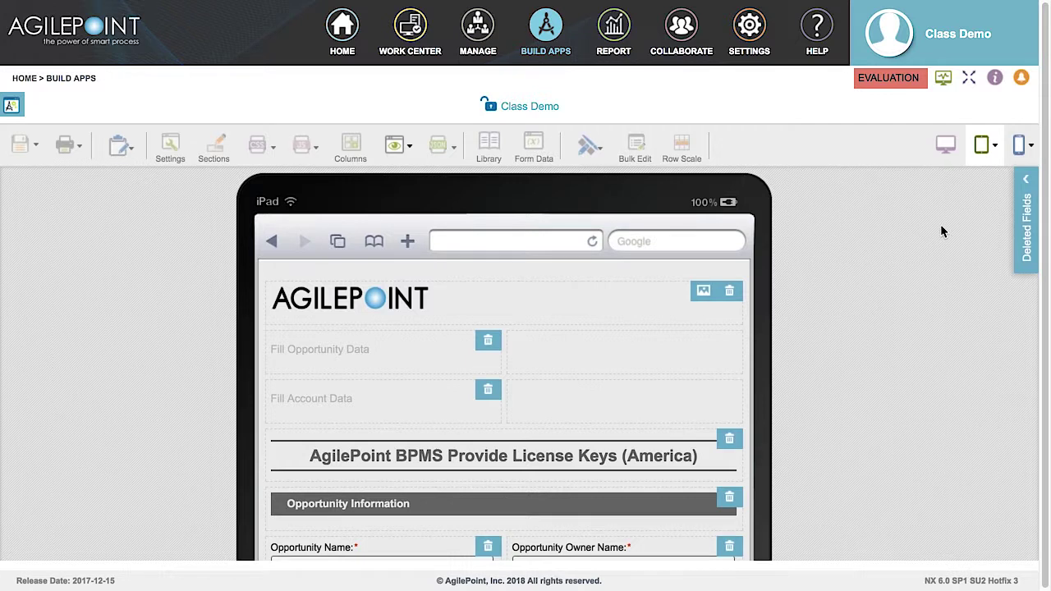
# Restore the deleted Fill Contact Data field to the empty cell beside Fill Opportunity Data, and return to the desktop layout.
pyautogui.click(1026, 186)
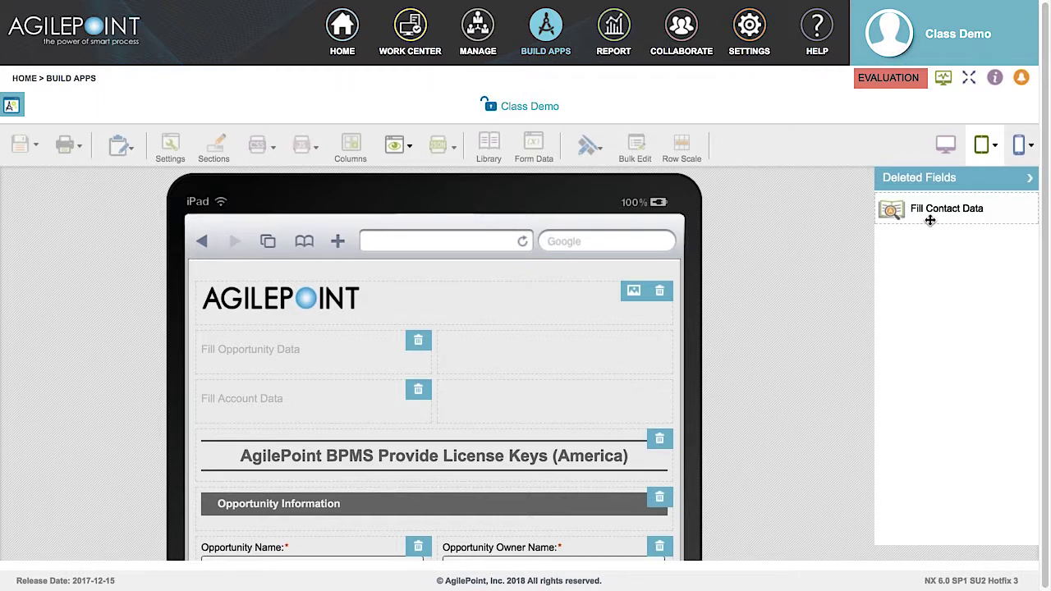
pyautogui.moveTo(930, 221); pyautogui.dragTo(625, 342)
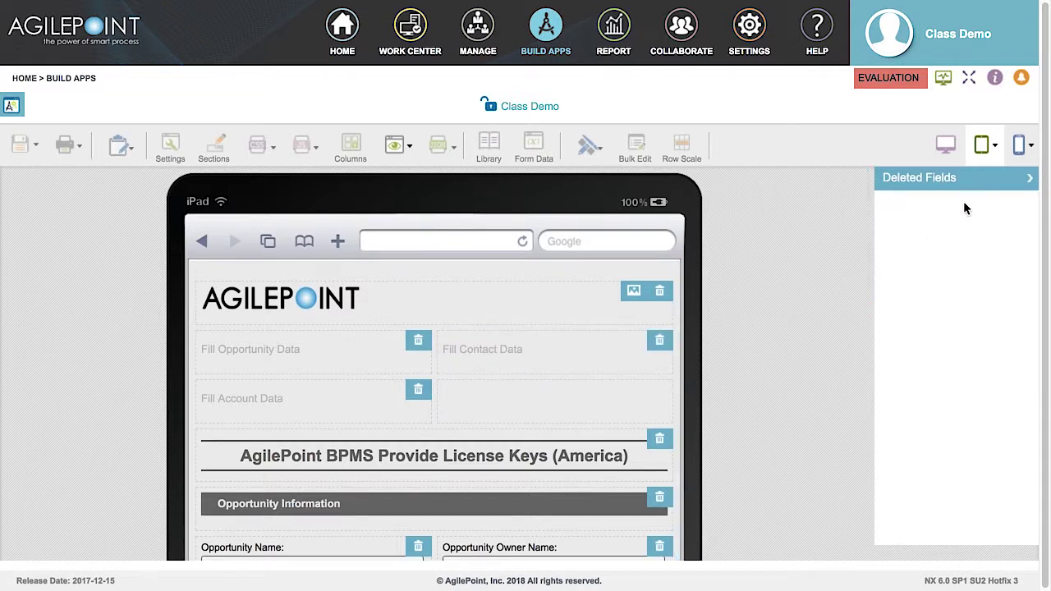
pyautogui.click(1029, 179)
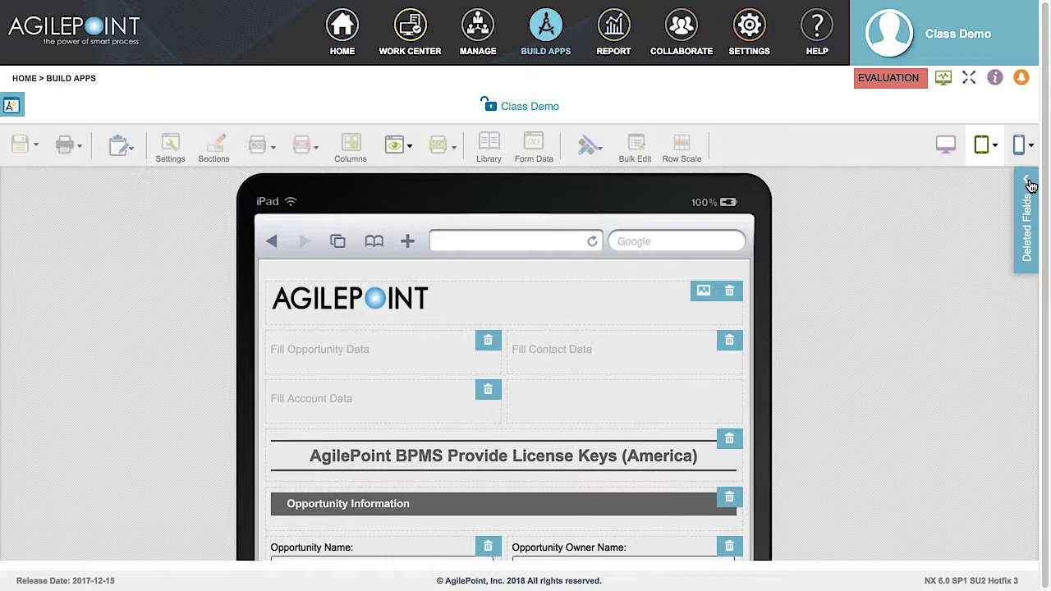
pyautogui.click(946, 151)
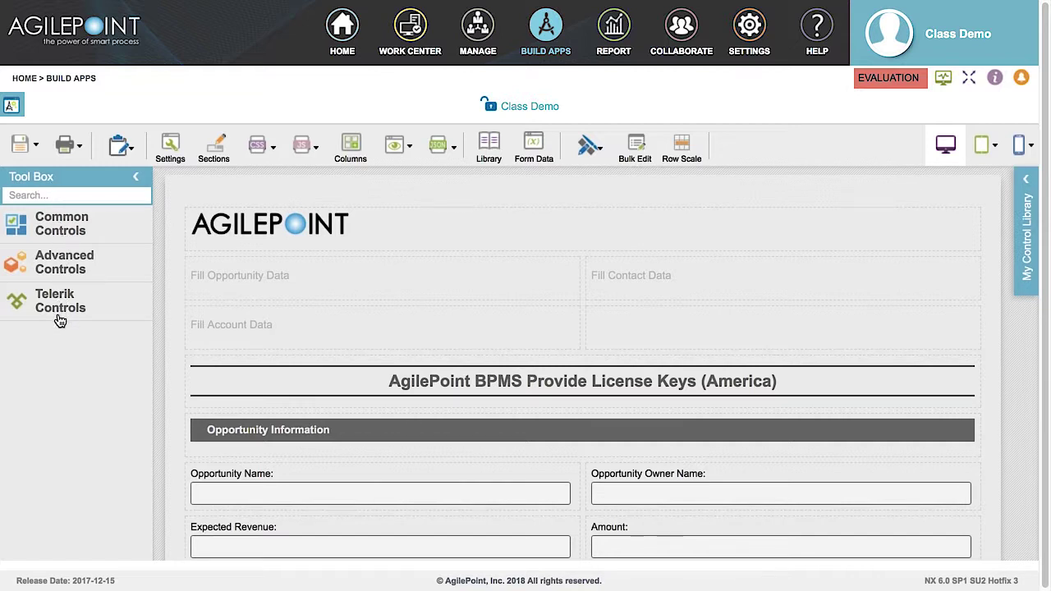
# Examine the controls offered in the Common Controls, Advanced Controls and Telerik Controls categories of the toolbox.
pyautogui.click(61, 243)
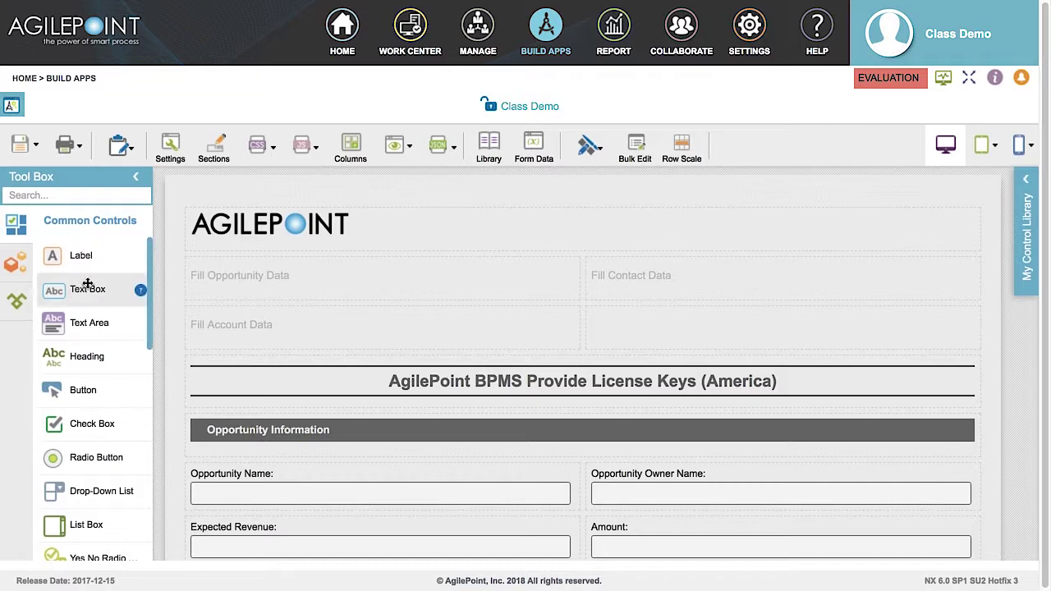
pyautogui.click(86, 222)
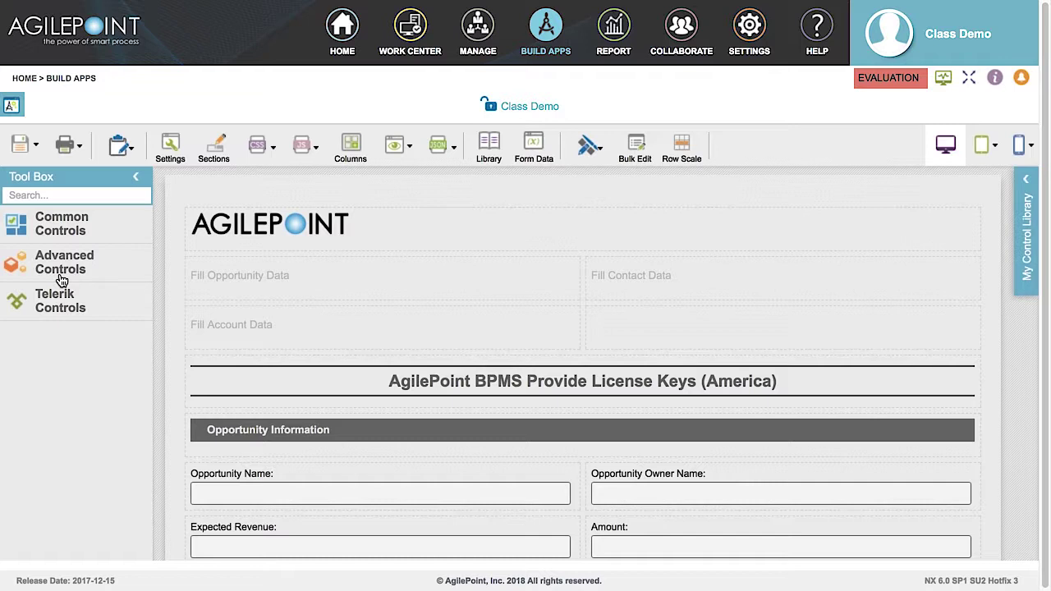
pyautogui.click(61, 275)
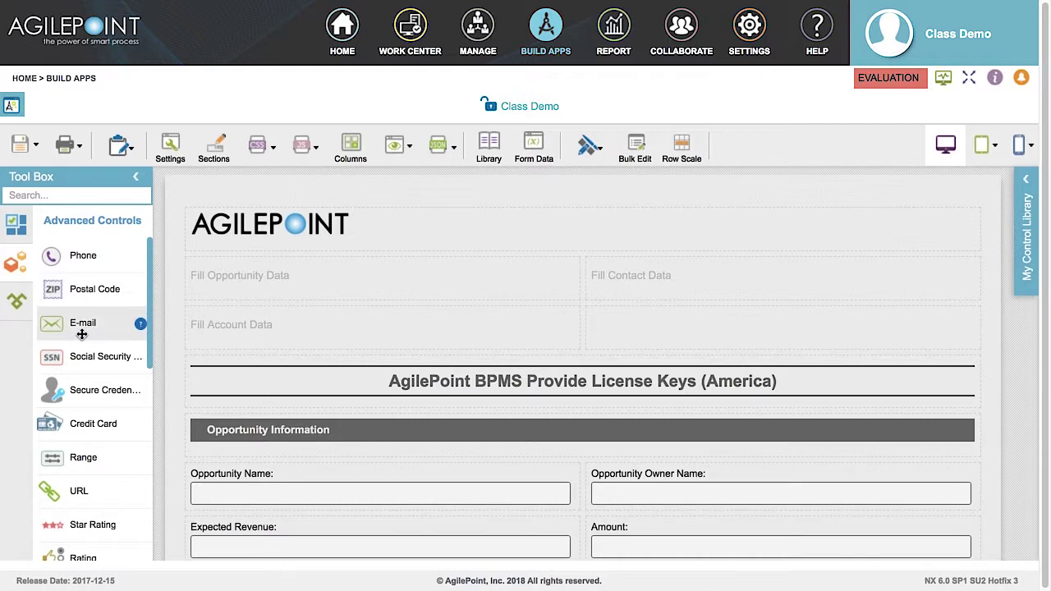
pyautogui.click(65, 281)
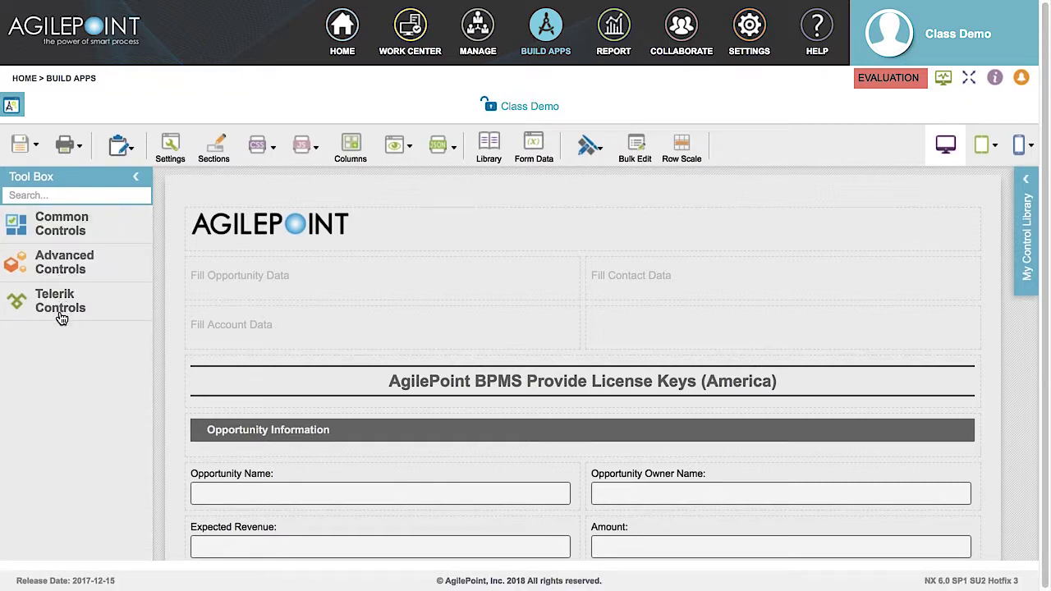
pyautogui.click(62, 318)
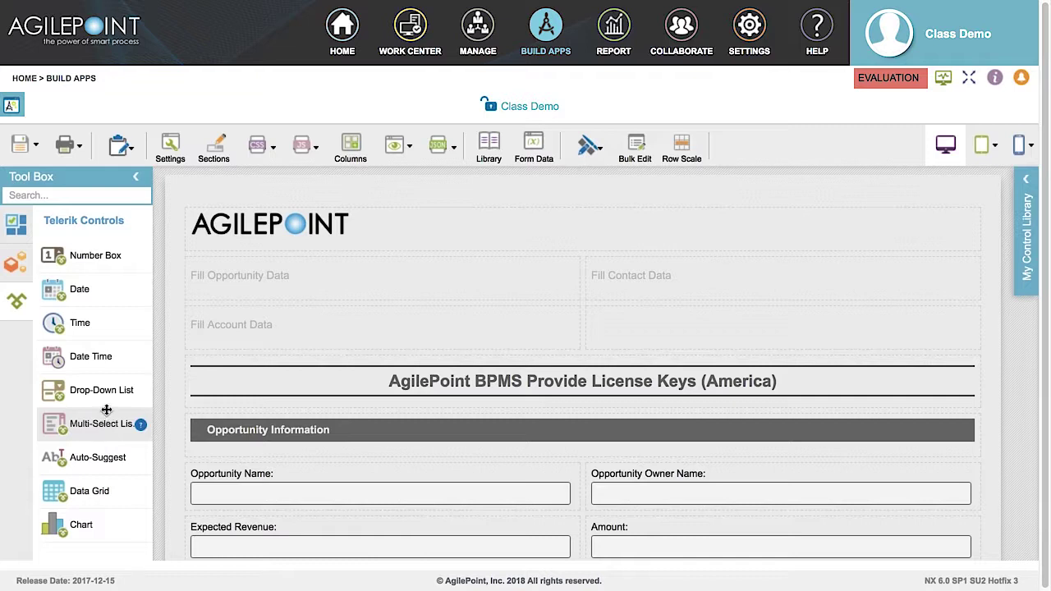
pyautogui.click(62, 315)
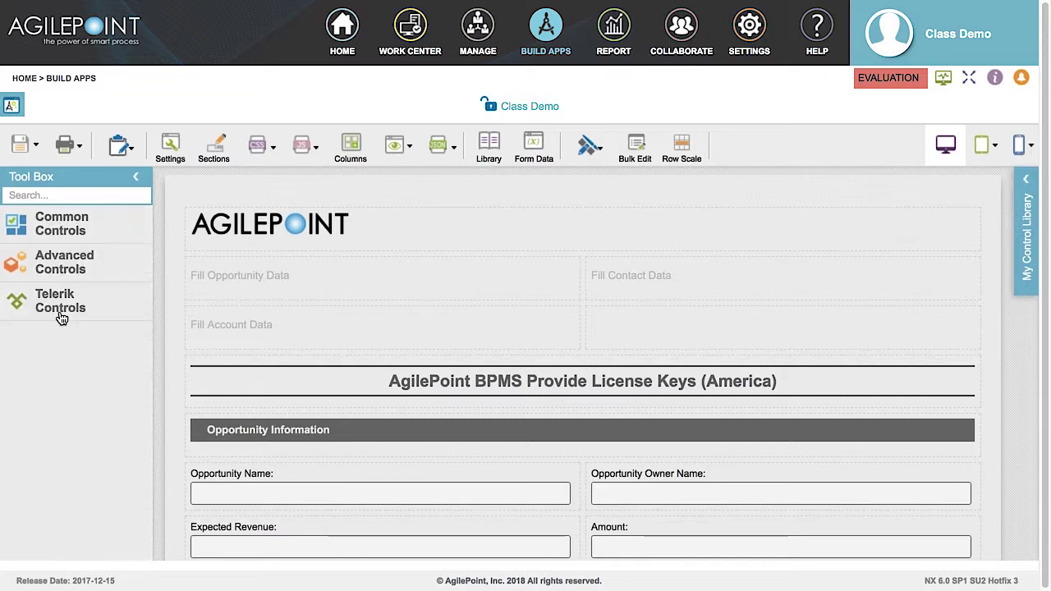